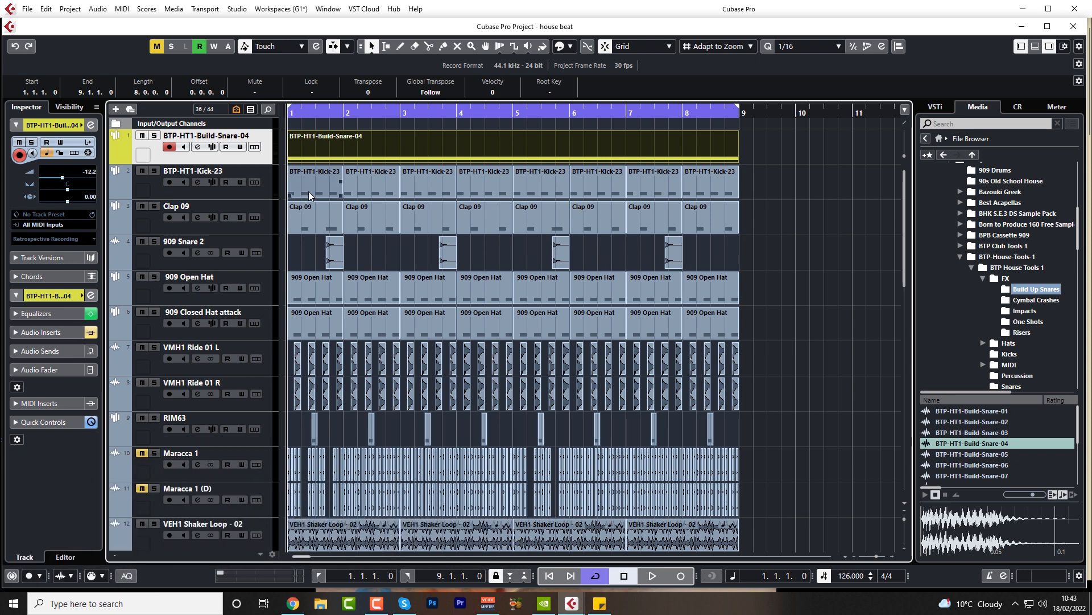
# - Play the house beat and audition the build-up snare samples BTP-HT1-Build-Snare-05, 07, 01 and 04 in the file browser
pyautogui.press('space')
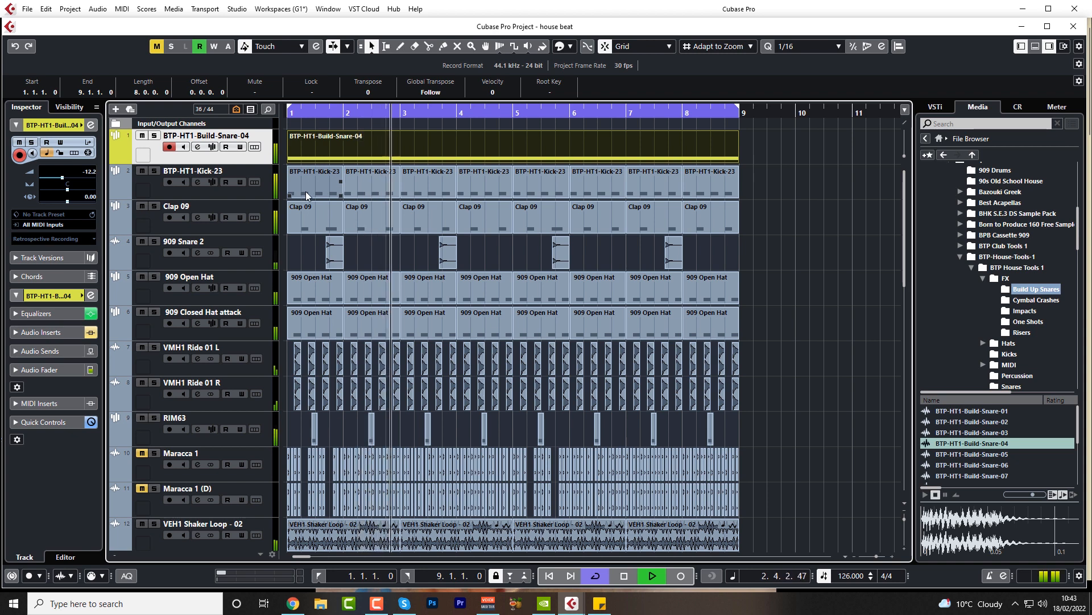
pyautogui.press('space')
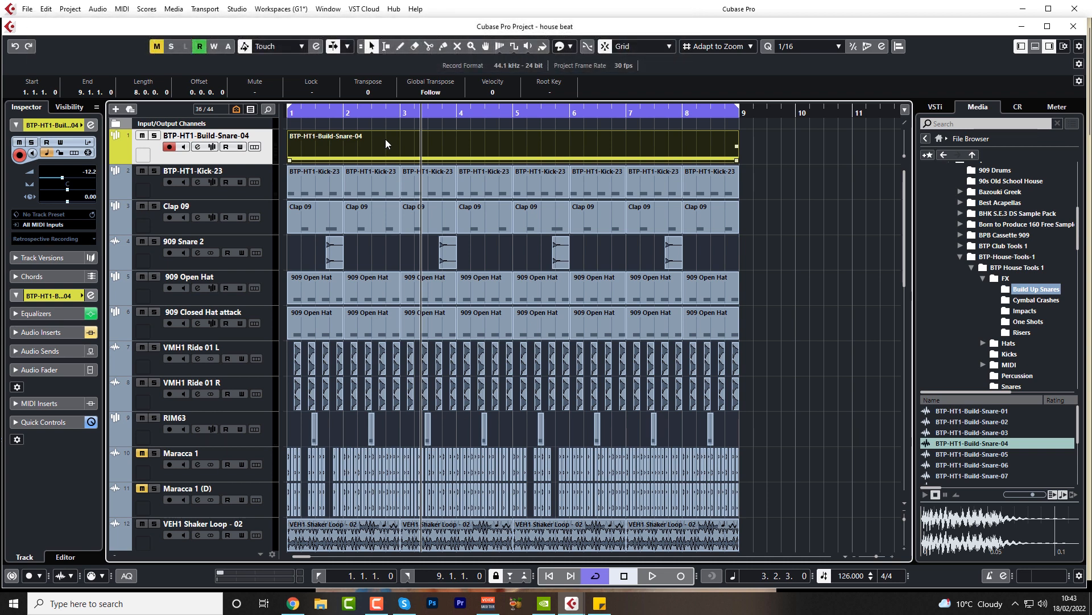
pyautogui.click(975, 453)
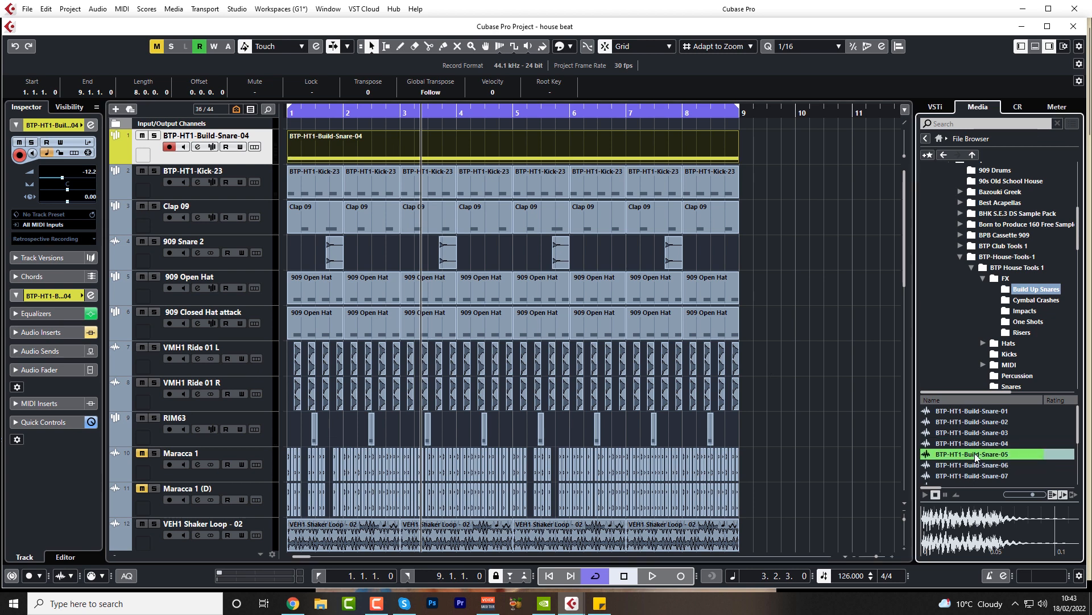
pyautogui.click(971, 475)
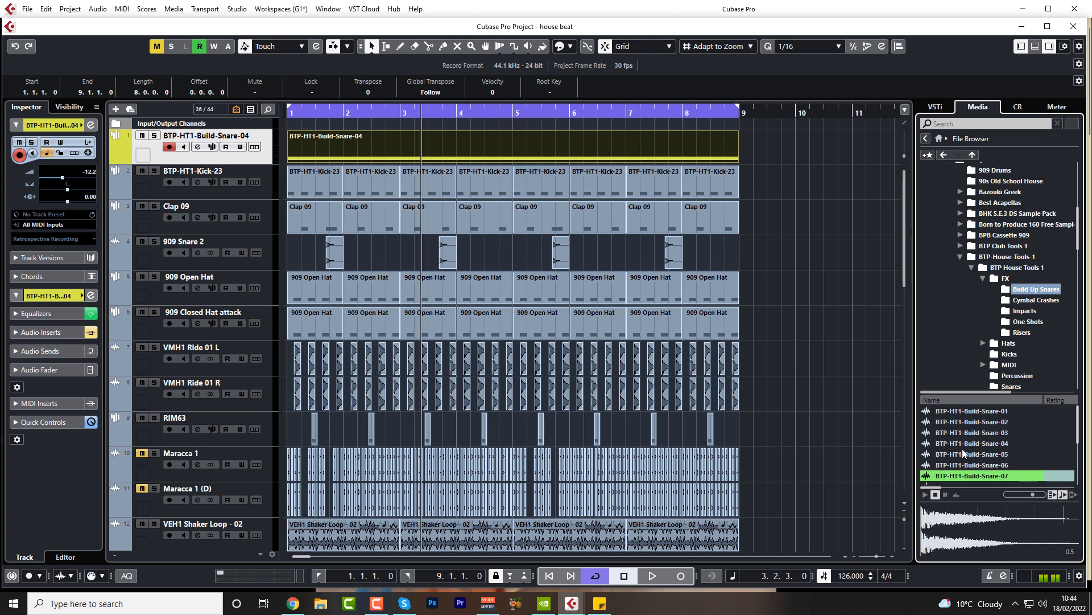
pyautogui.click(960, 411)
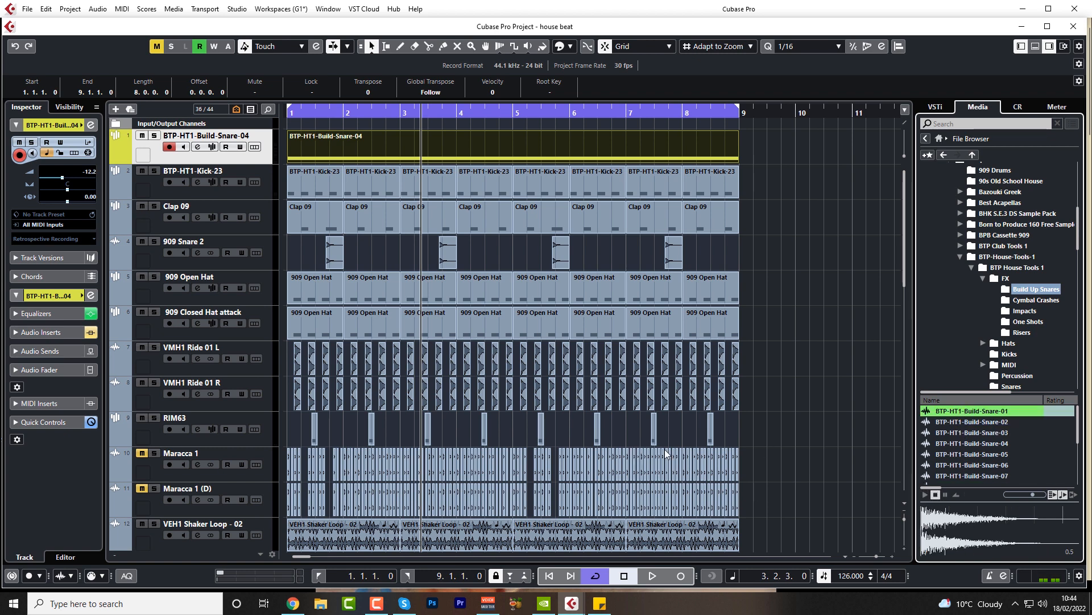
pyautogui.click(965, 443)
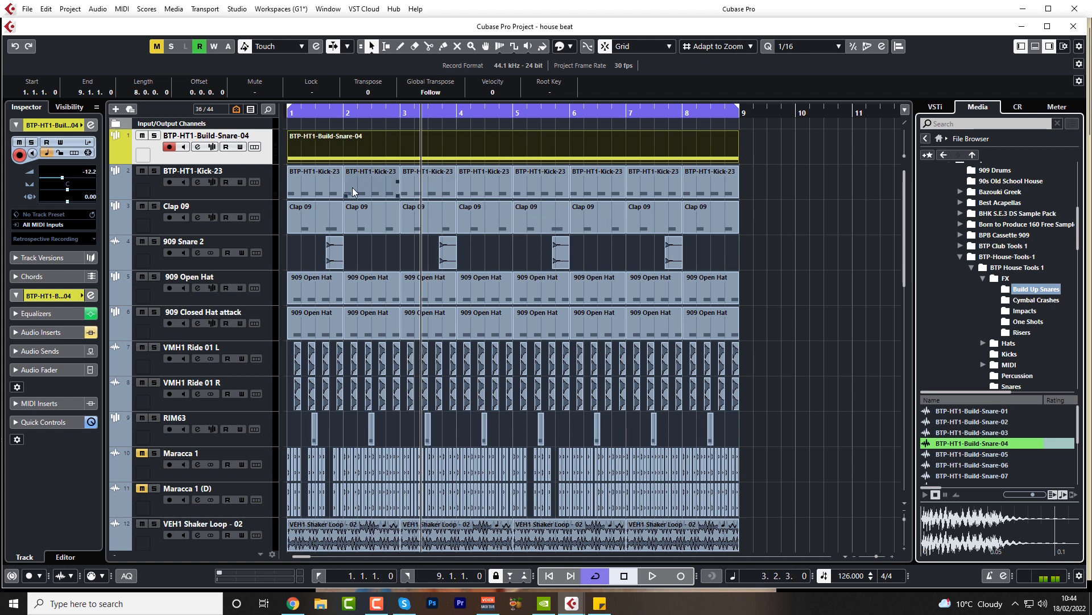
# - Show the Build-Snare-04 track's Sampler Control, audition the sample at C3 and higher pitches, and hide the lower zone again
pyautogui.click(212, 147)
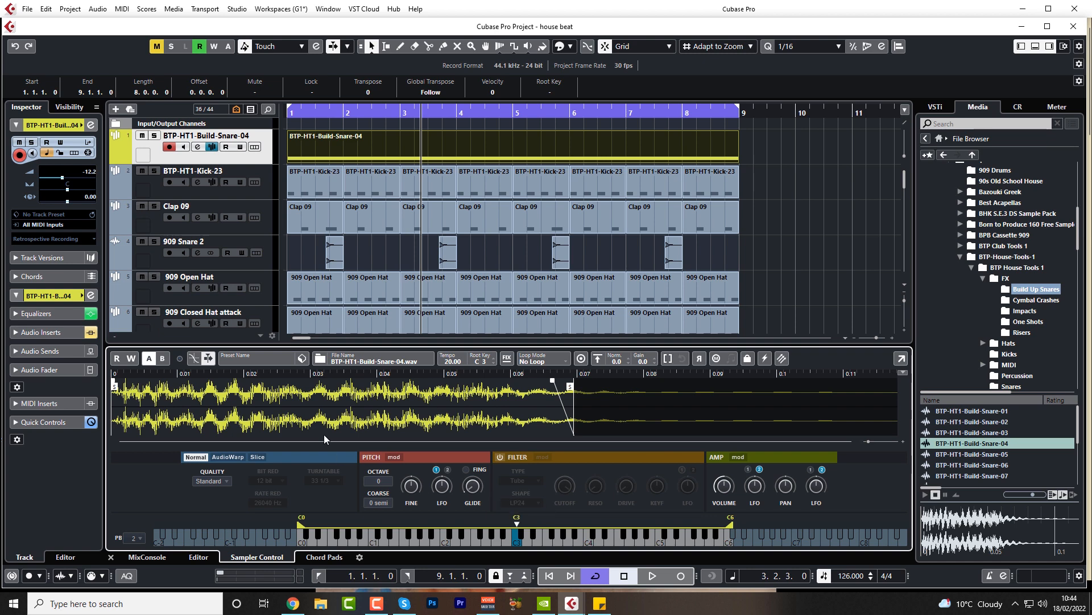
pyautogui.click(519, 542)
pyautogui.click(548, 542)
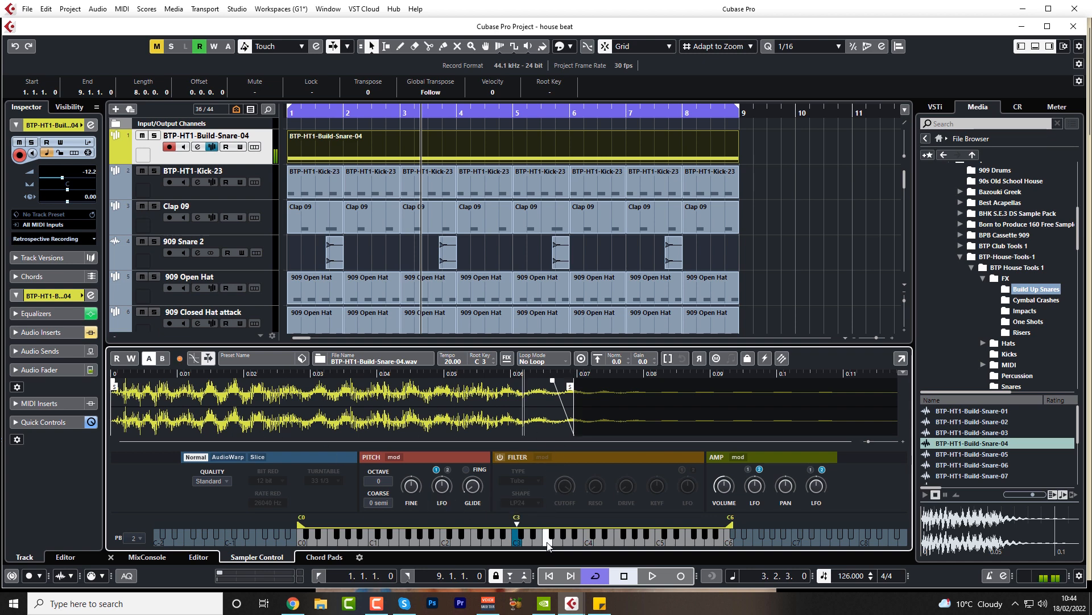
pyautogui.click(570, 541)
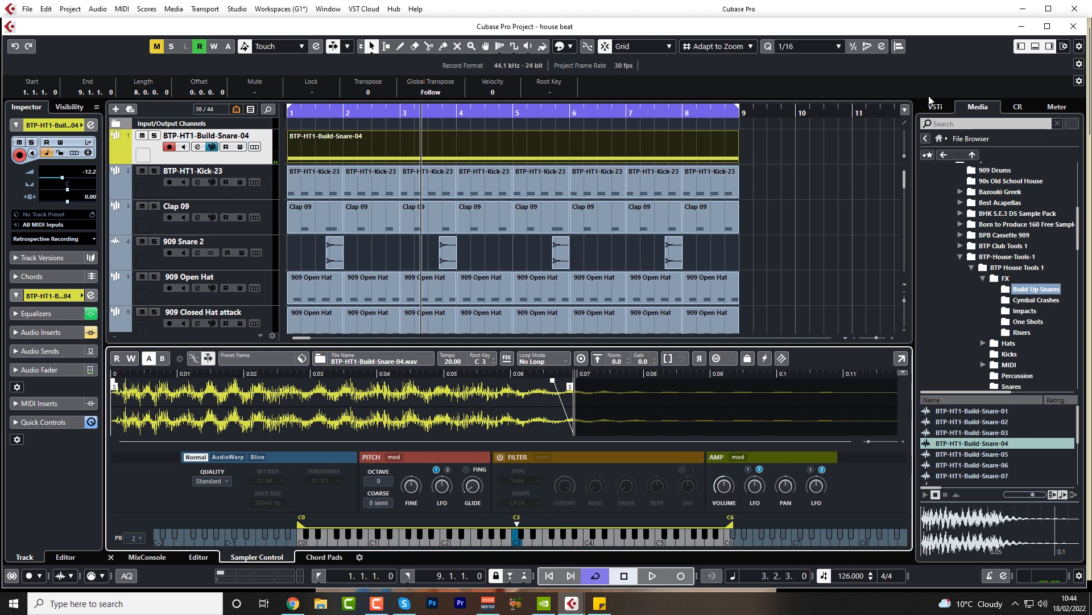
pyautogui.click(1036, 46)
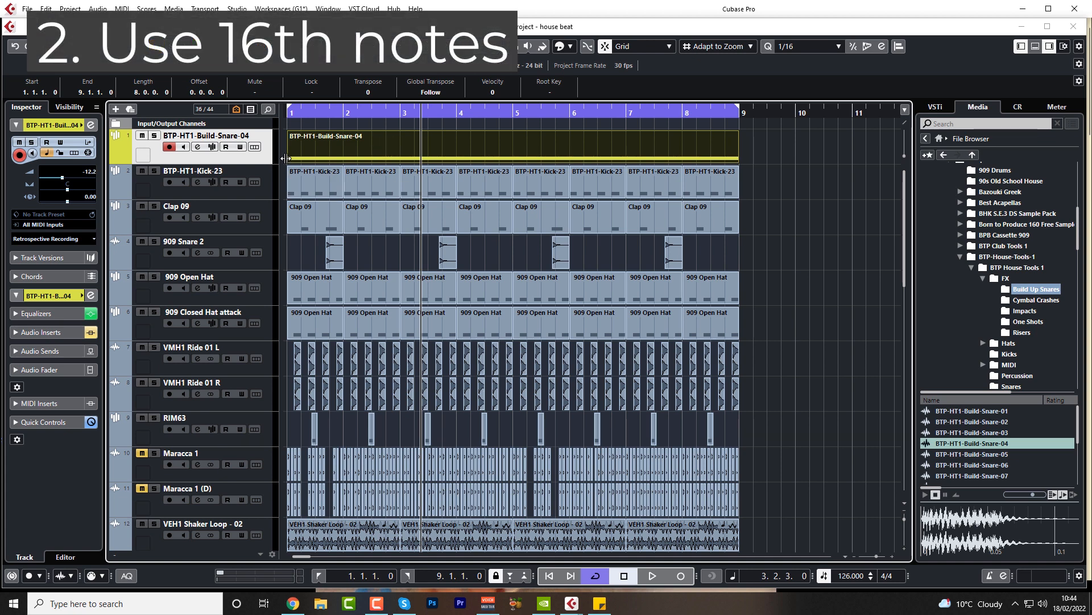
# - Open the Build-Snare-04 part in the Key Editor and play the constant 16th-note C3 pattern
pyautogui.doubleClick(404, 144)
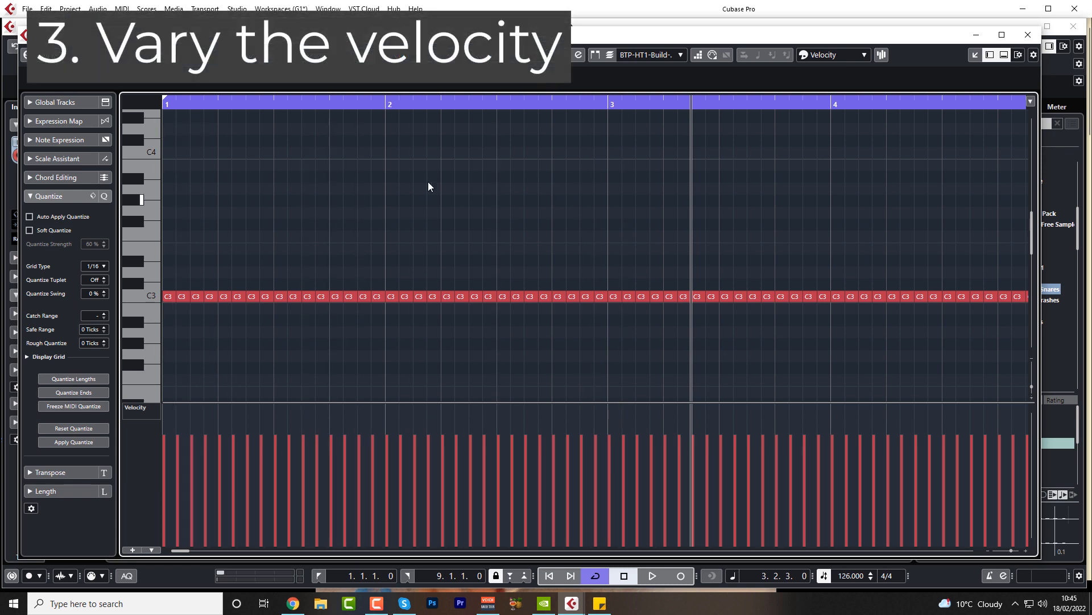
pyautogui.click(166, 108)
pyautogui.press('space')
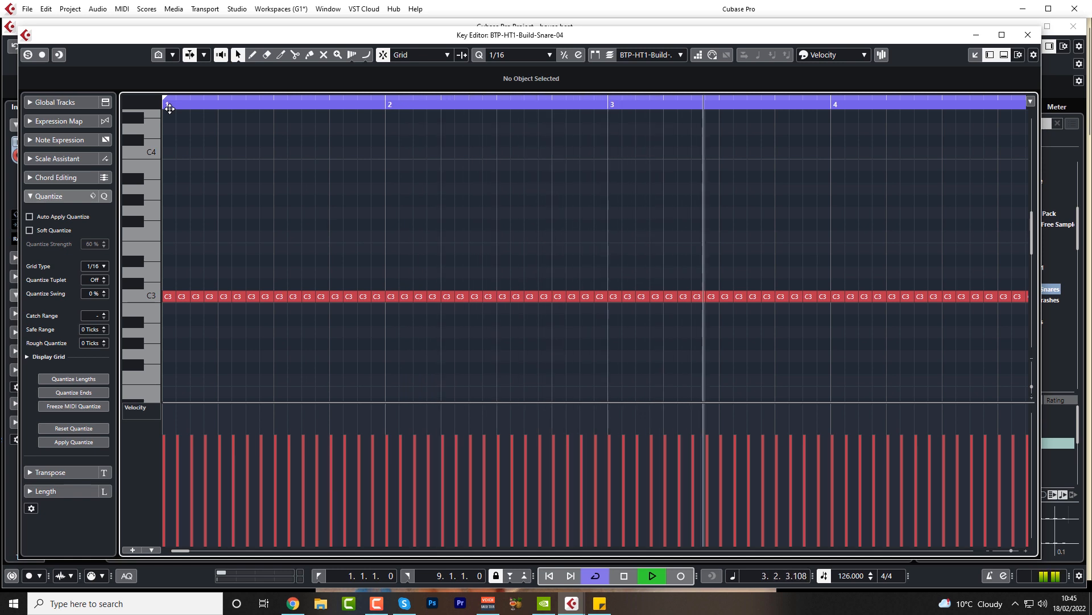
pyautogui.press('space')
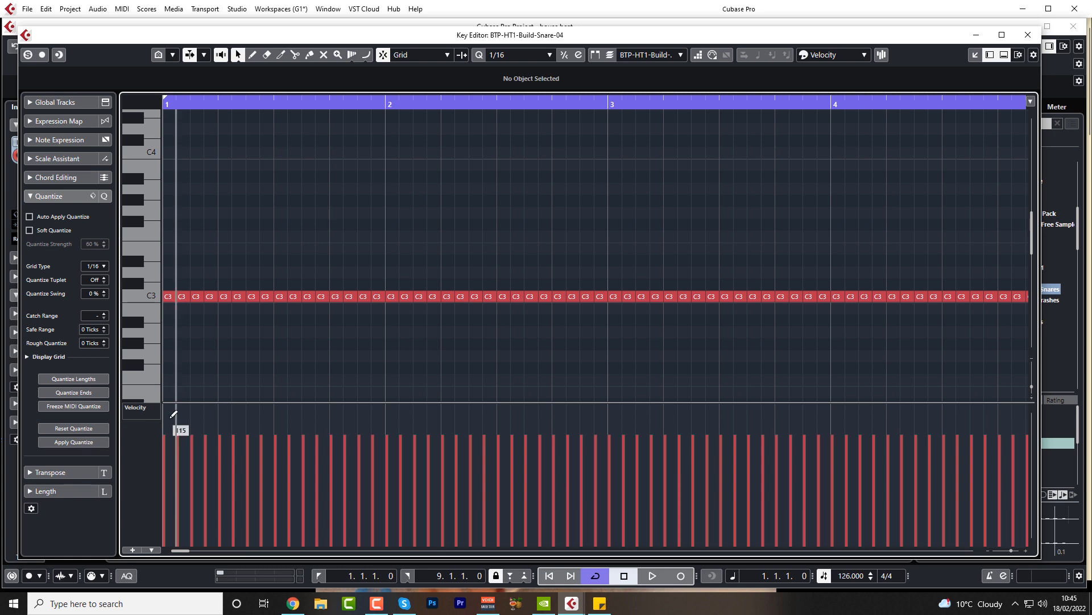
# - Try progressively lower velocities on the second to fourth 16th notes of the first three beats in bar 1
pyautogui.click(178, 443)
pyautogui.click(206, 461)
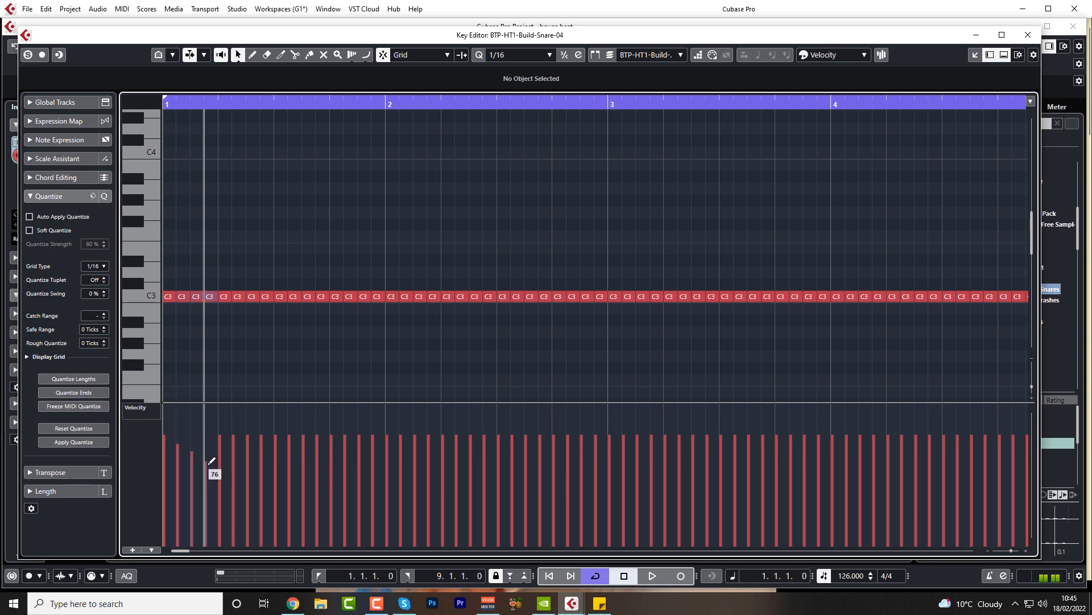
pyautogui.click(234, 442)
pyautogui.click(247, 452)
pyautogui.click(261, 459)
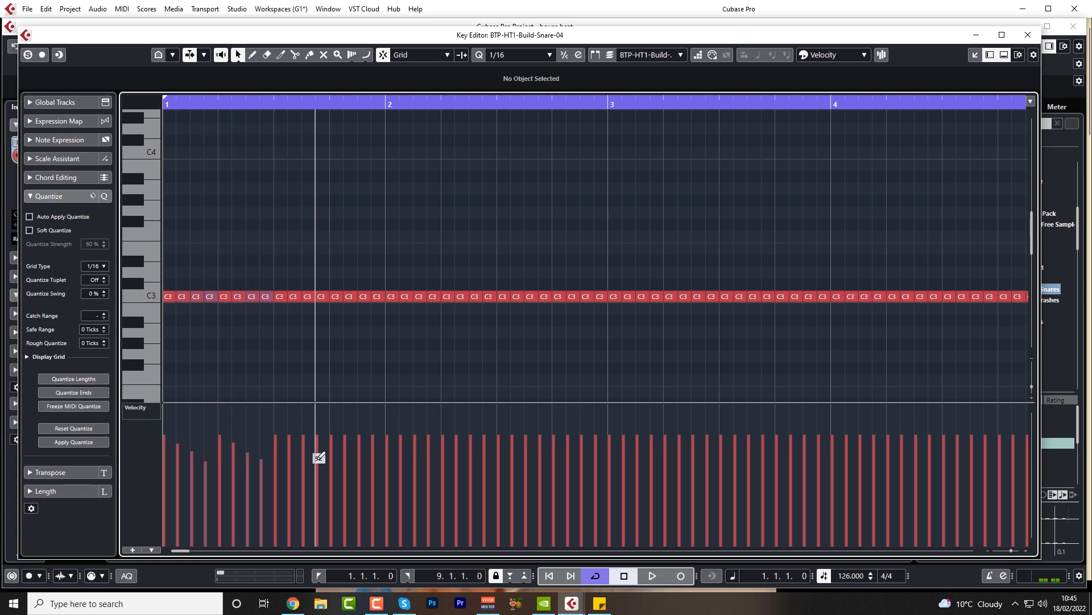
pyautogui.click(290, 447)
pyautogui.click(304, 454)
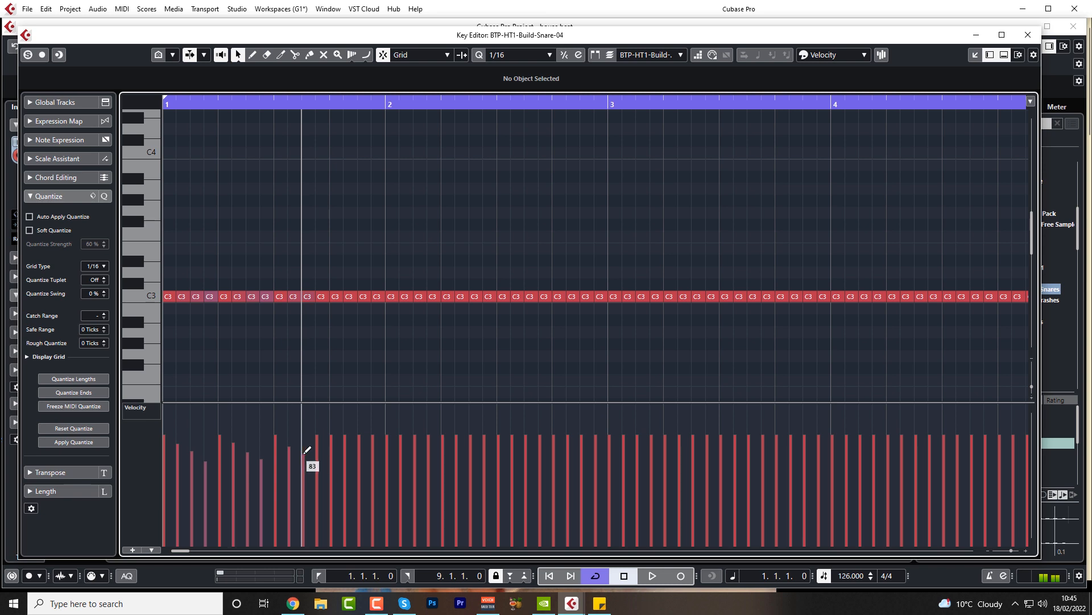
pyautogui.click(318, 461)
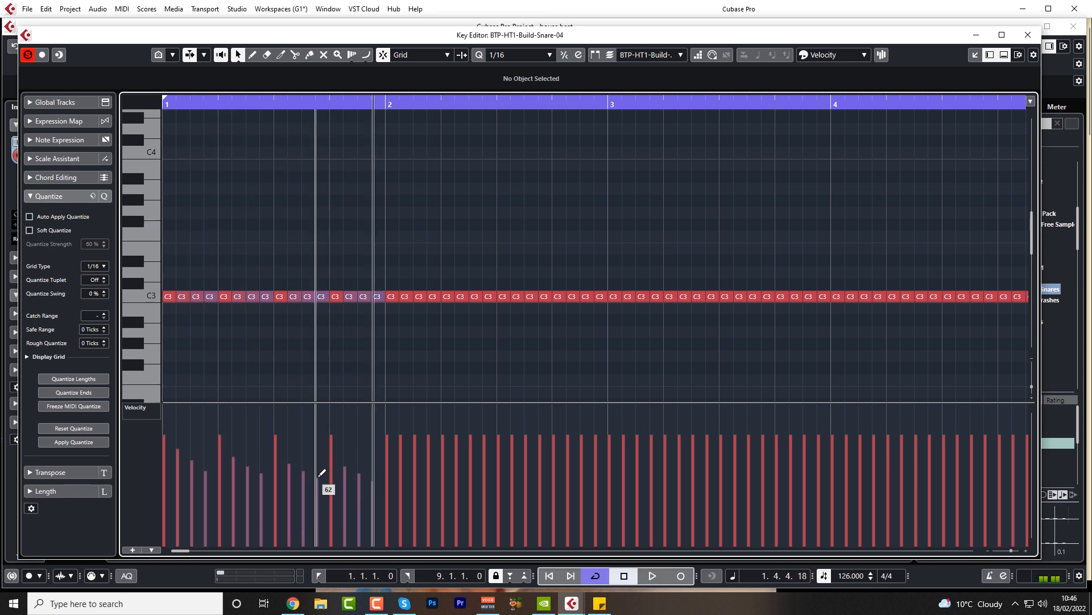
# - Undo the velocity changes on the snare notes in bar 1
pyautogui.hotkey('ctrl', 'z')
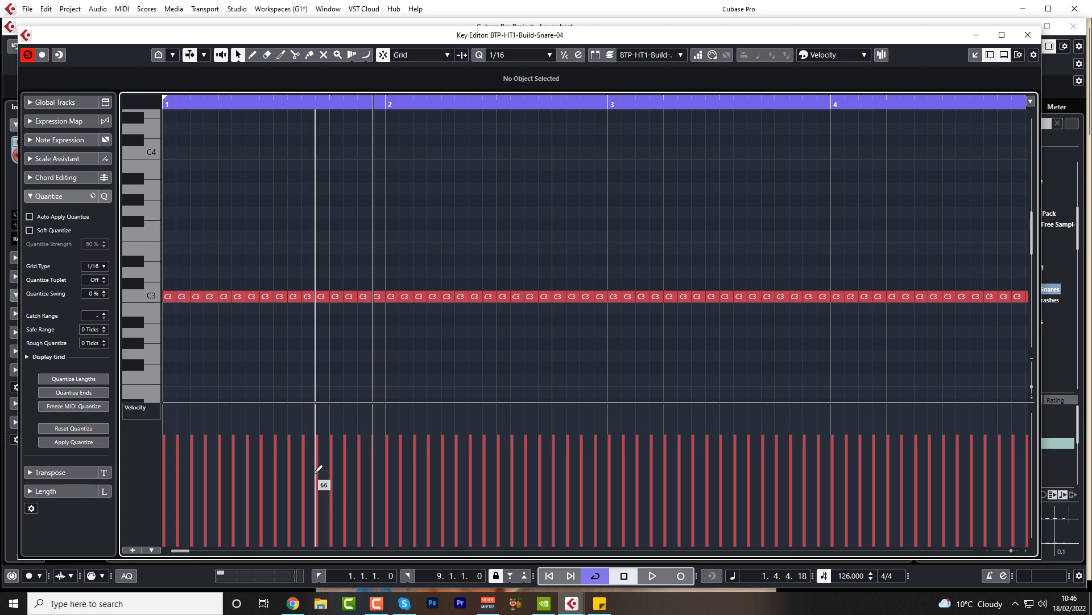
pyautogui.hotkey('ctrl', 'z')
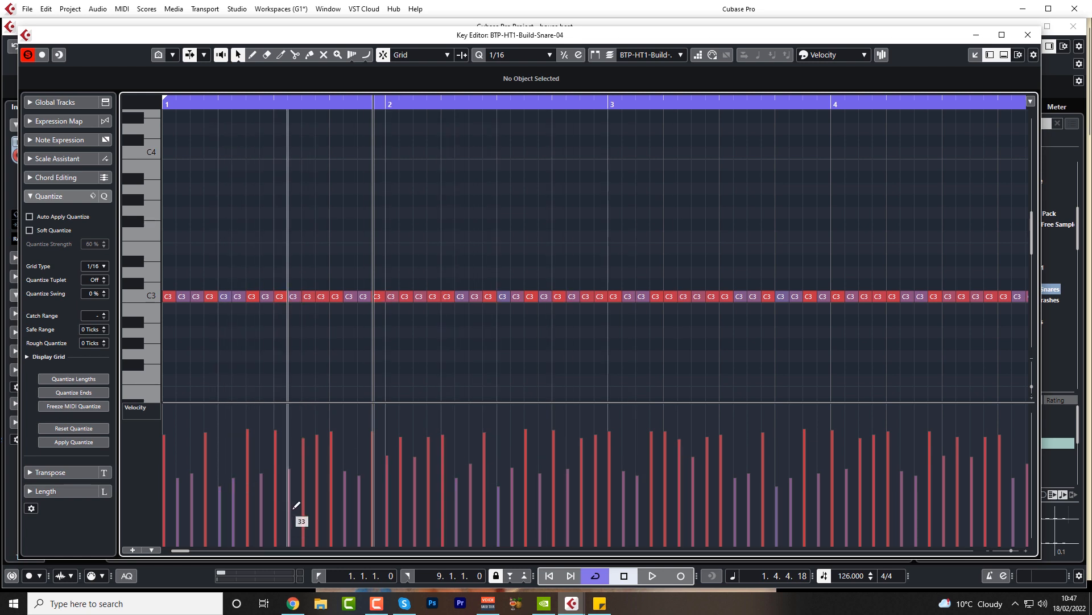
# - Play the snare pattern with varied velocities from the project start, restarting it once from bar 1
pyautogui.press('.')
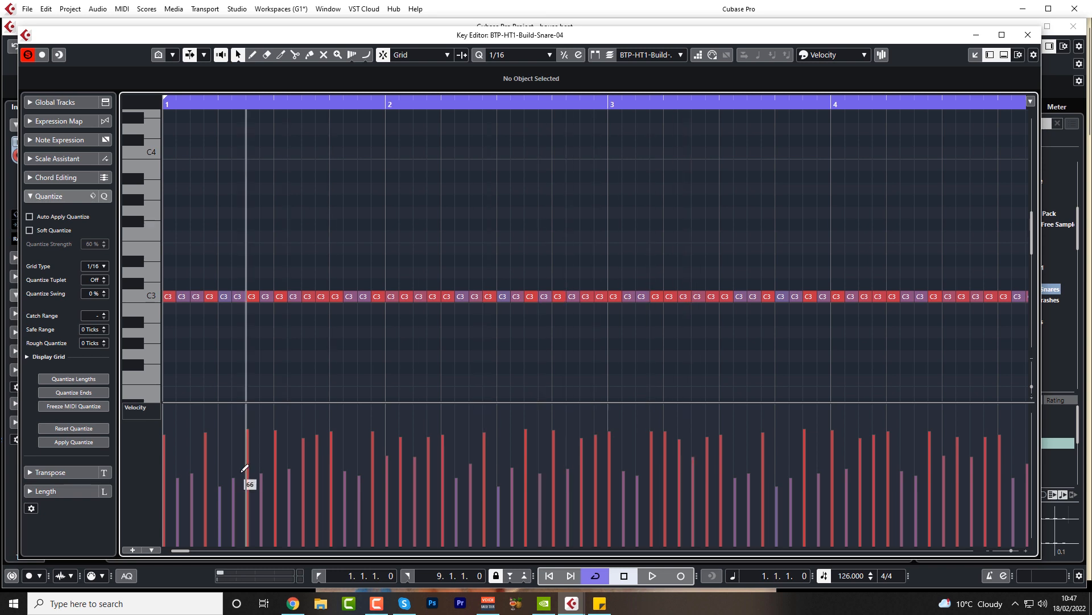
pyautogui.press('space')
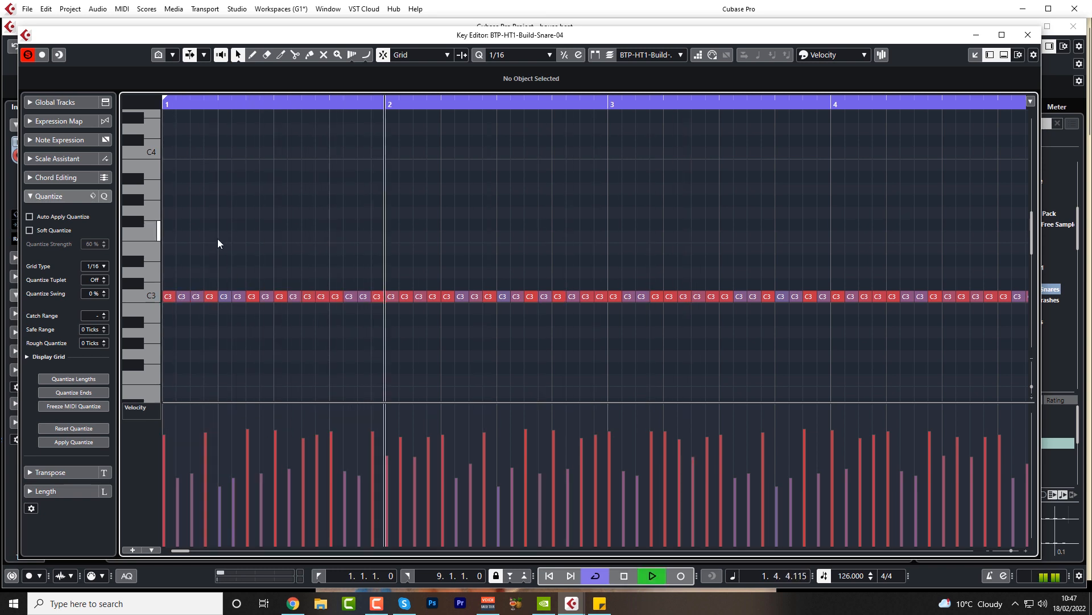
pyautogui.press('space')
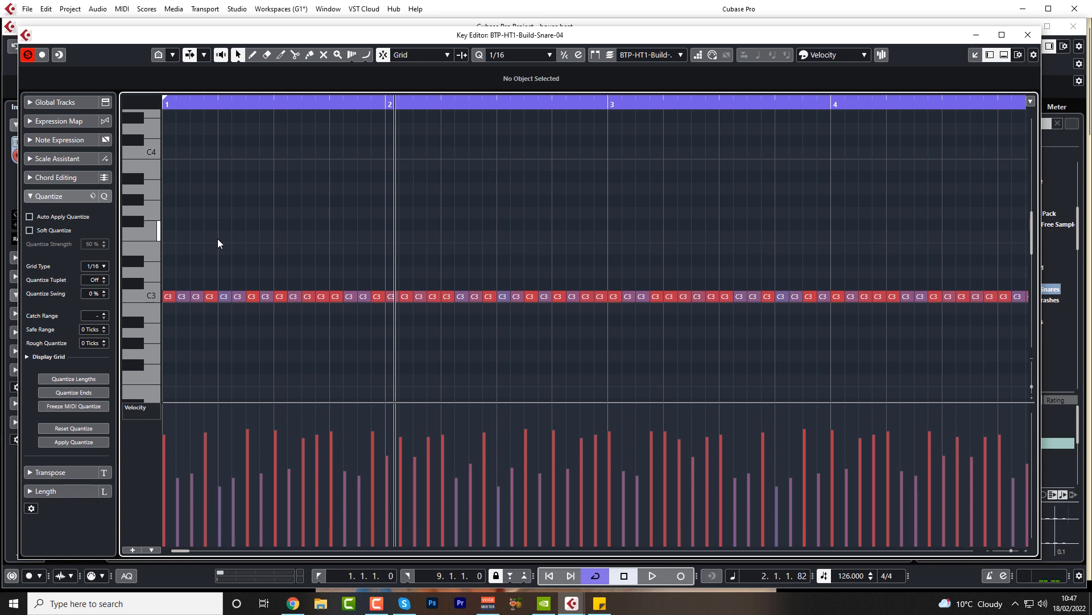
pyautogui.press('Home')
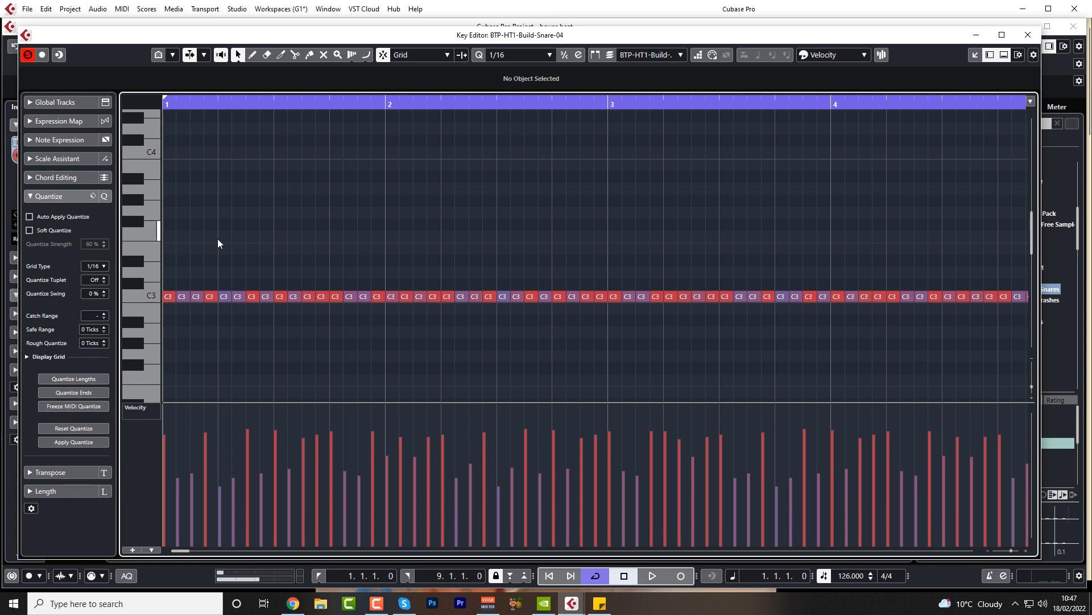
pyautogui.press('space')
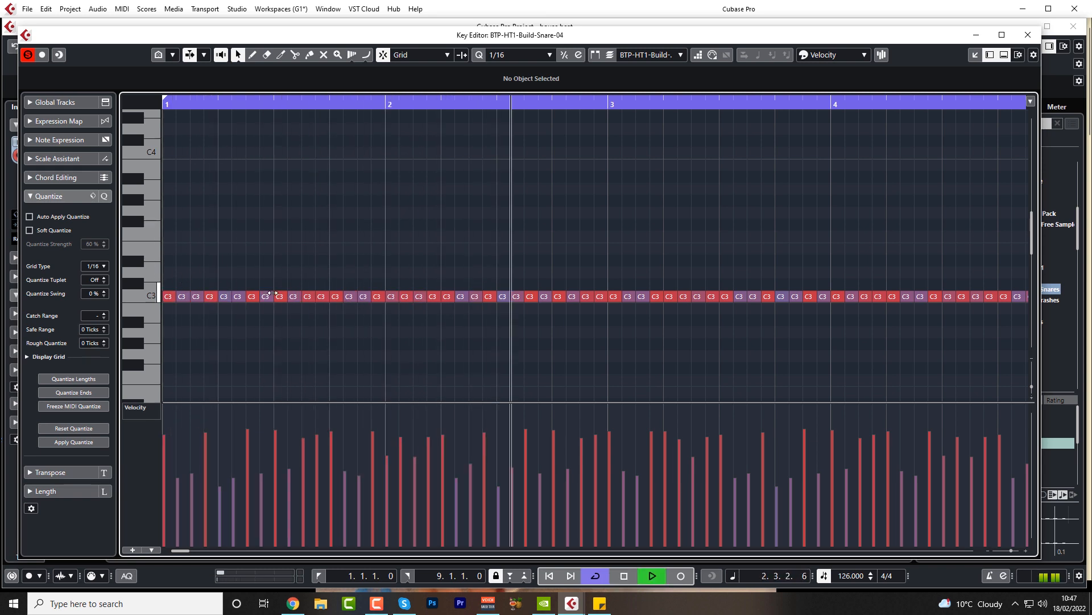
pyautogui.press('space')
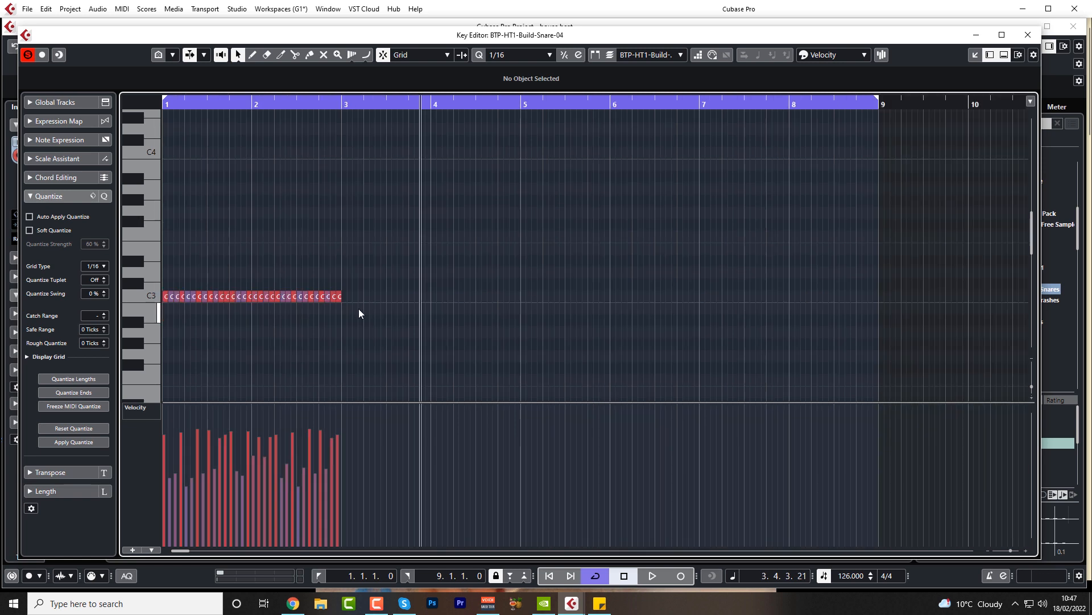
# - Duplicate the two-bar snare pattern three times to fill the part through bar 8, and play it back
pyautogui.moveTo(359, 308); pyautogui.dragTo(166, 269)
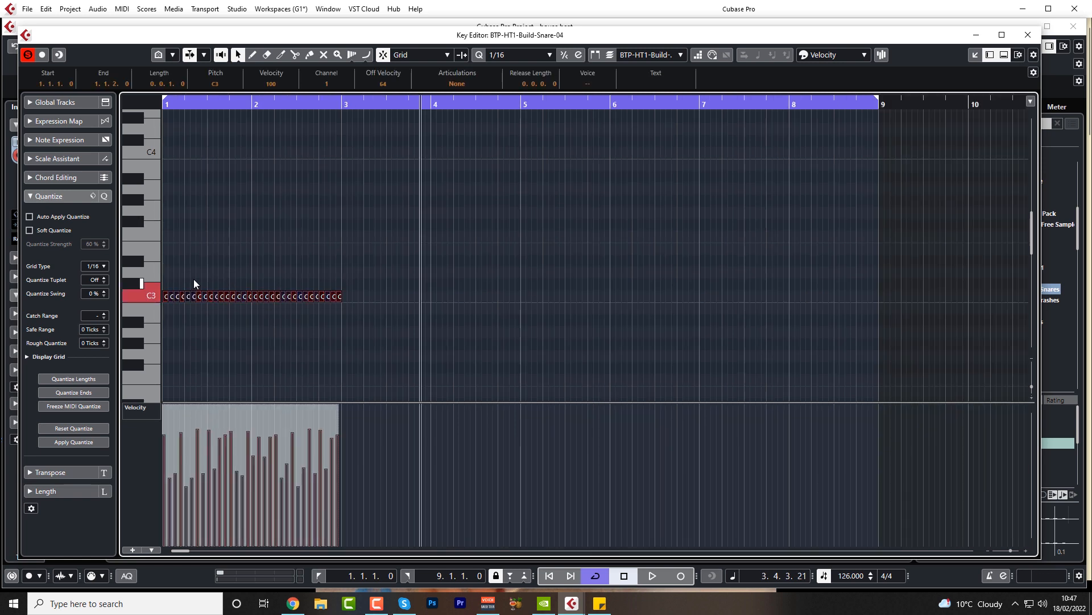
pyautogui.hotkey('alt', 'd')
pyautogui.hotkey('alt', 'd')
pyautogui.hotkey('alt', 'd')
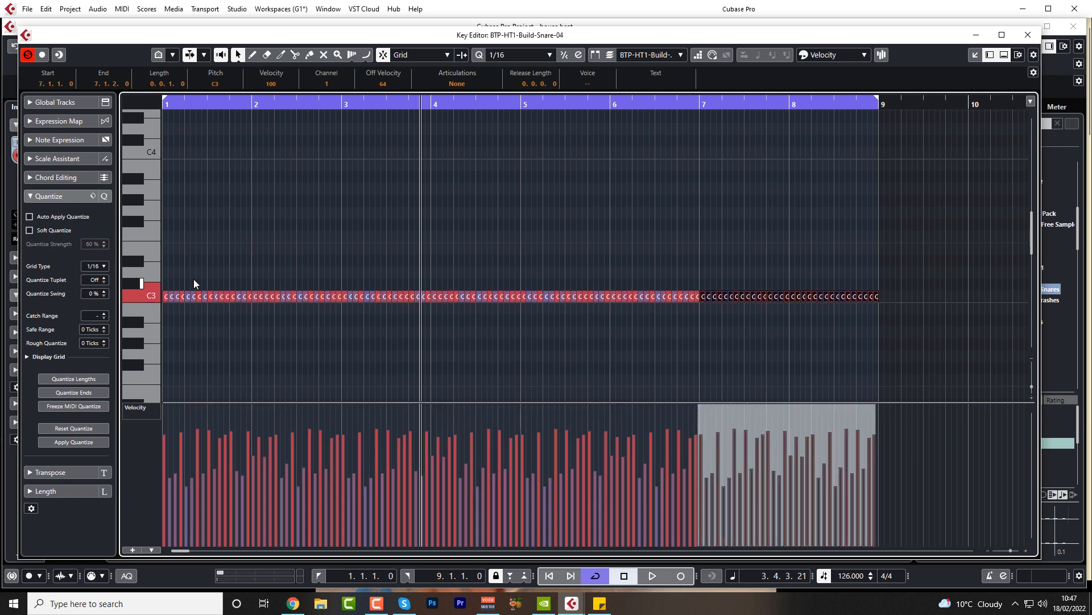
pyautogui.click(309, 197)
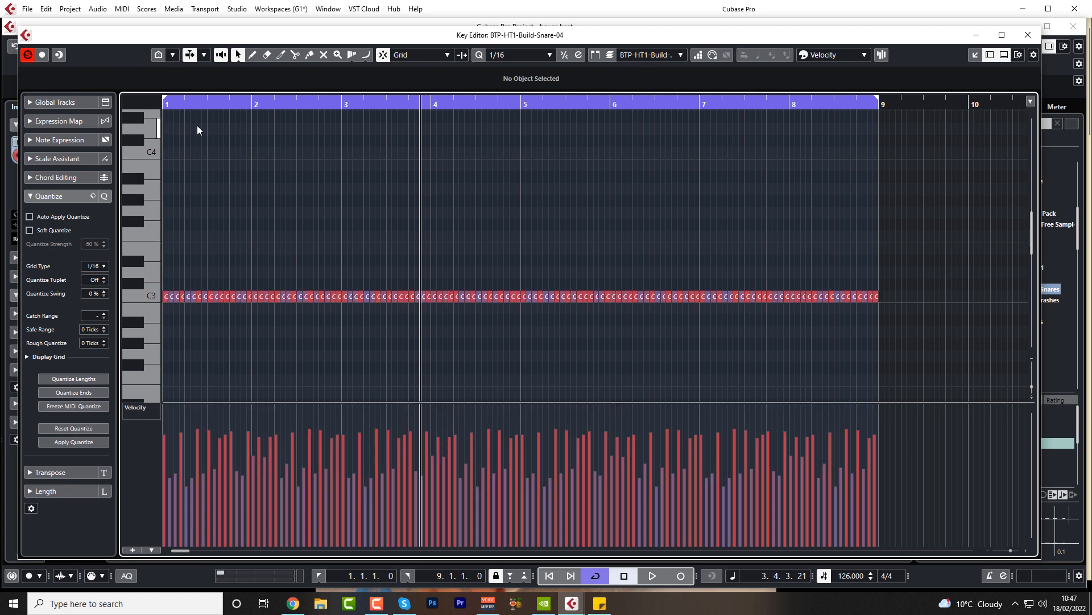
pyautogui.press('space')
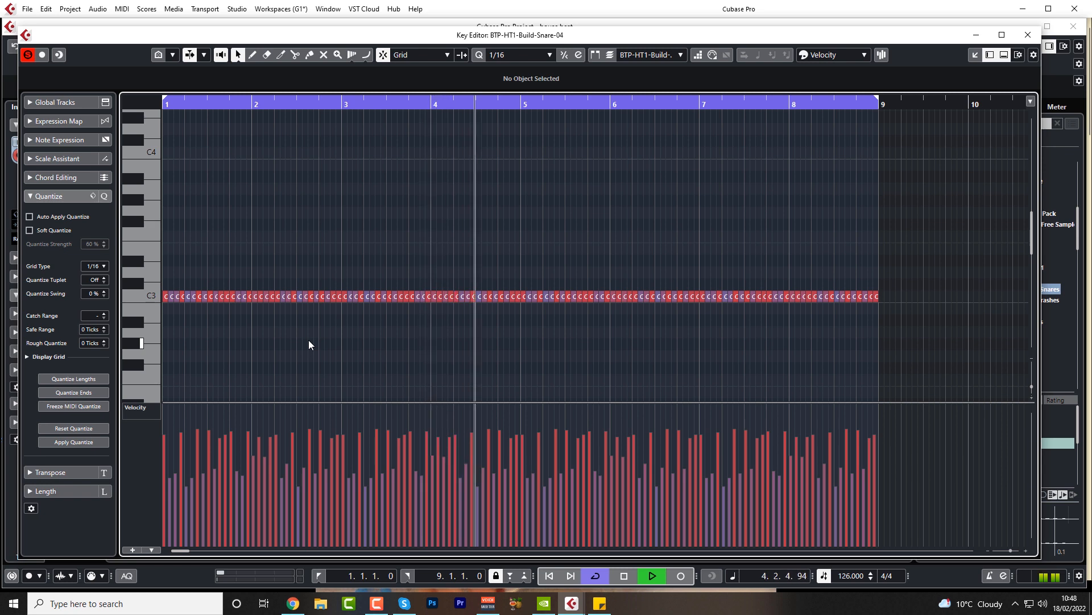
pyautogui.press('space')
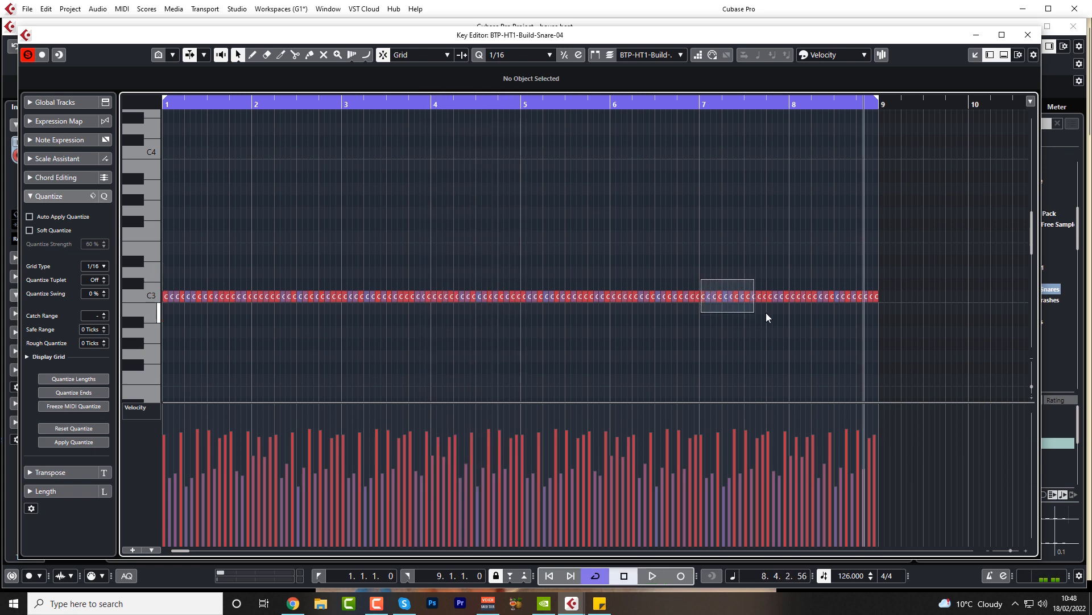
# - Replace the snare notes in bar 7 with a copy of the notes from bar 8
pyautogui.moveTo(783, 315); pyautogui.dragTo(885, 316)
pyautogui.press('Delete')
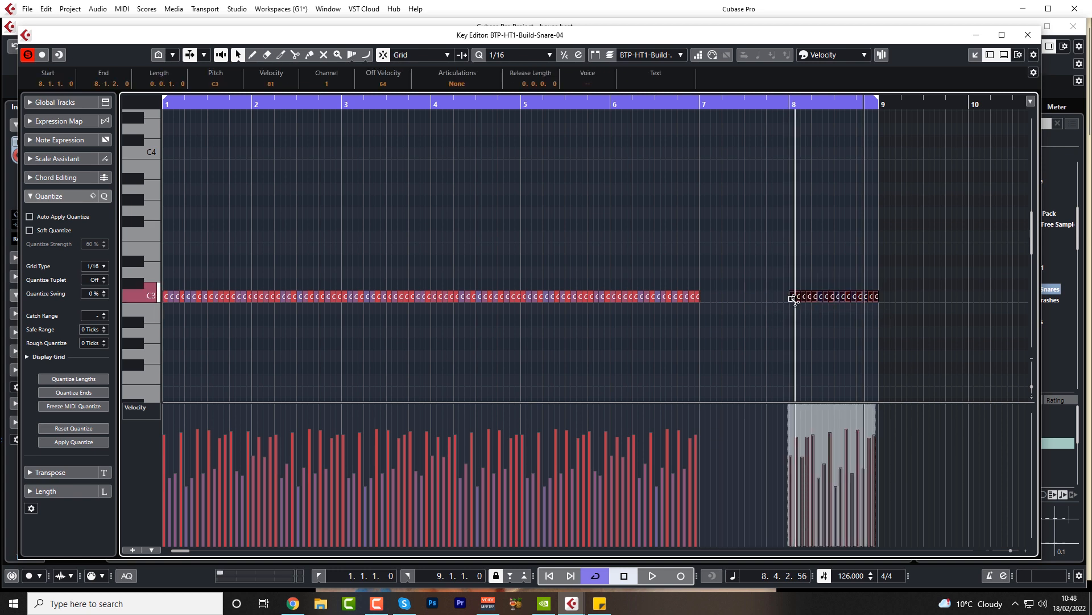
pyautogui.moveTo(793, 302); pyautogui.dragTo(702, 302)
# - Play the snare pattern from just before bar 7, stop playback and close the Key Editor
pyautogui.click(676, 105)
pyautogui.press('space')
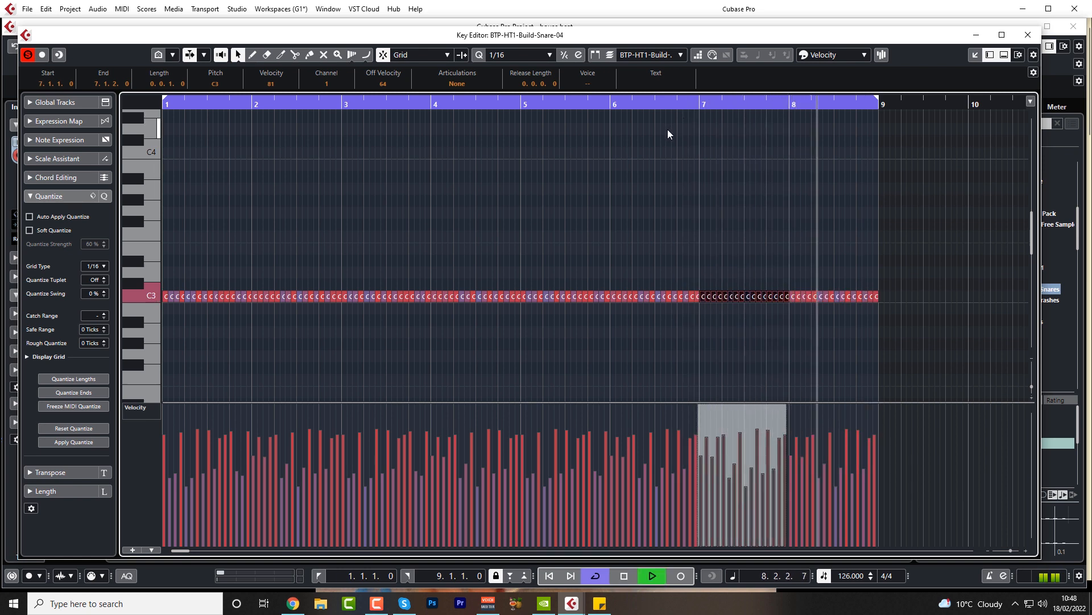
pyautogui.press('space')
pyautogui.press('Return')
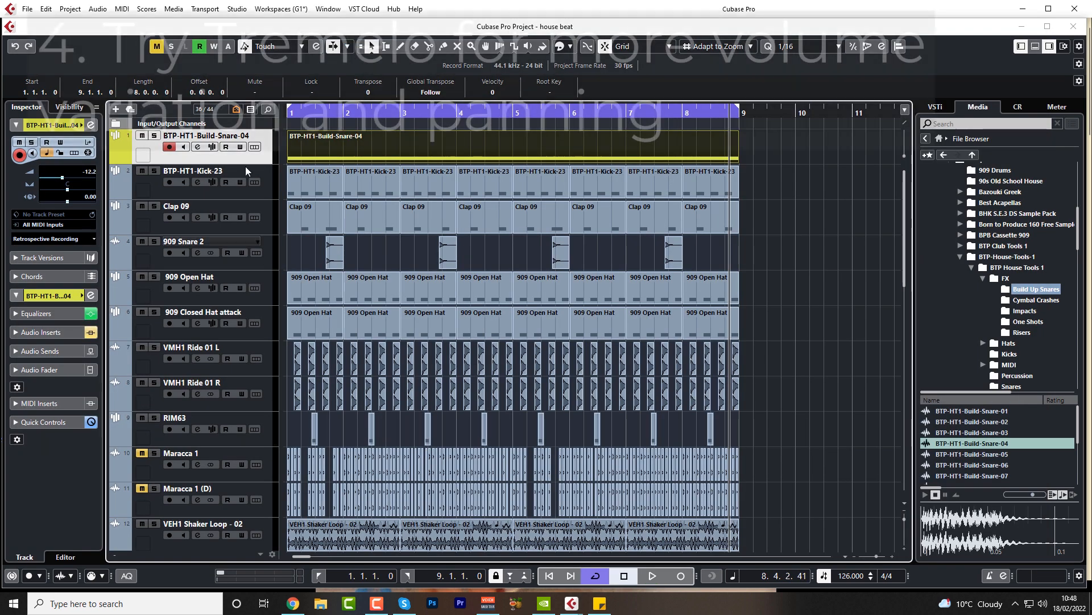
# - Insert the Tremolo modulation effect in the snare track's insert slot above MorphFilter and move its window over the arrangement
pyautogui.click(49, 331)
pyautogui.click(65, 319)
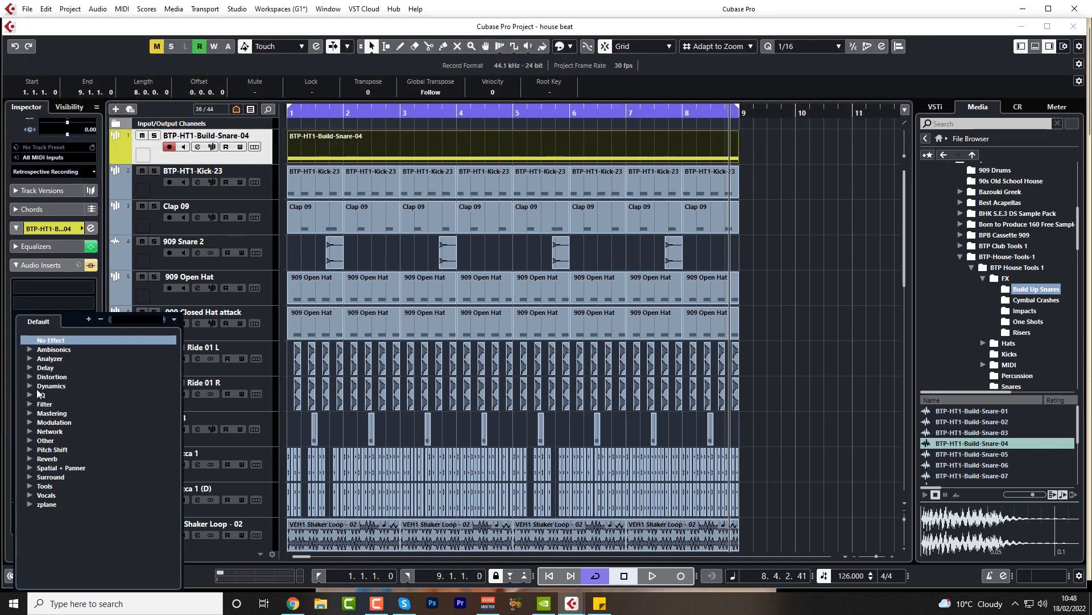
pyautogui.click(29, 422)
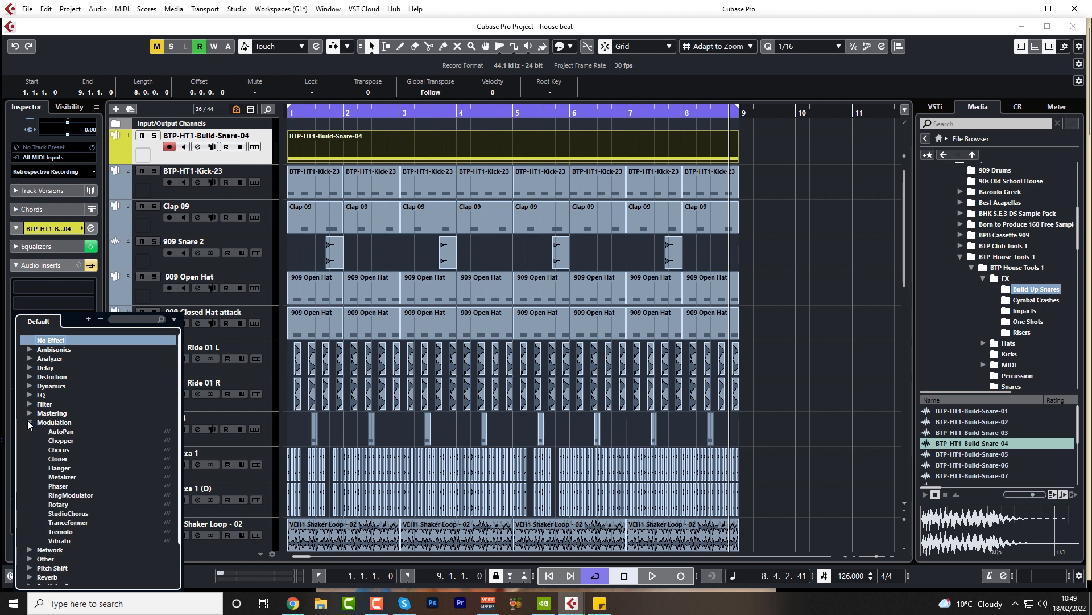
pyautogui.click(61, 533)
pyautogui.moveTo(573, 220); pyautogui.dragTo(508, 201)
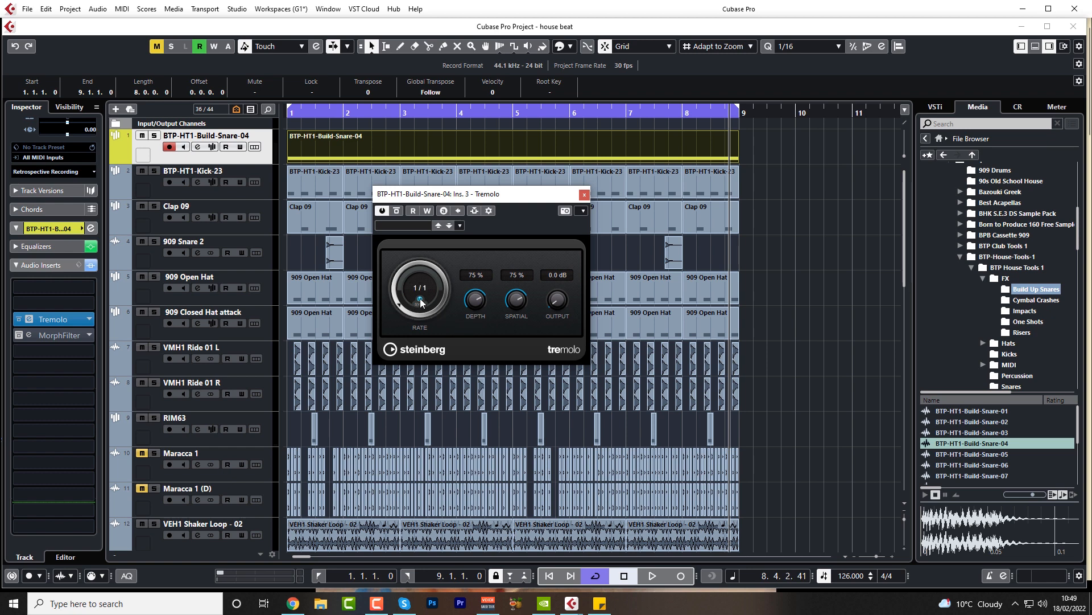
# - Set the Tremolo rate to 1/4 and its depth to 100% while playing the soloed snare track
pyautogui.press('space')
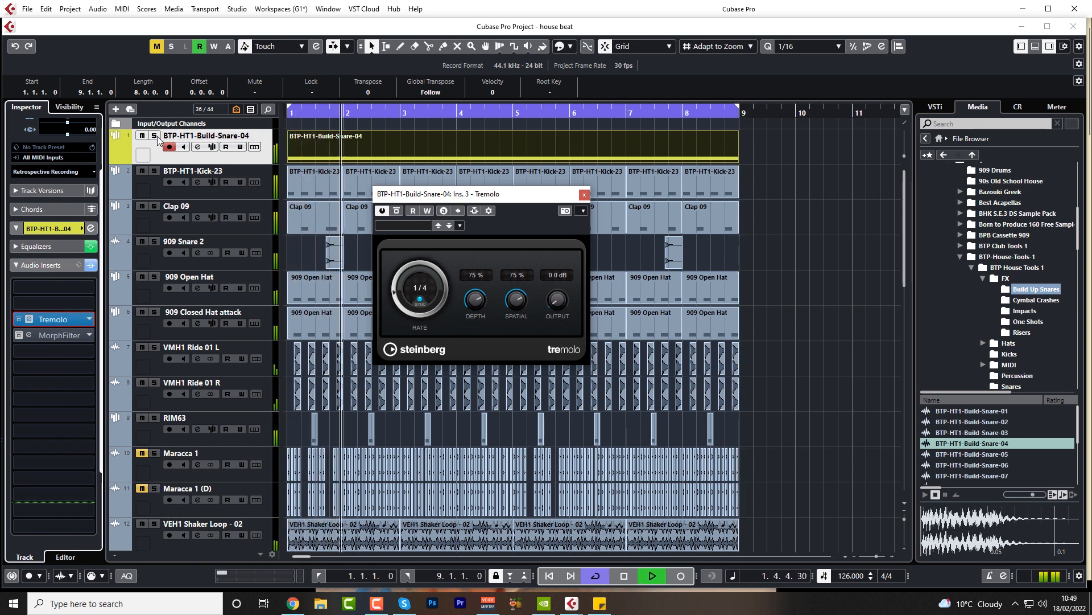
pyautogui.press('s')
pyautogui.moveTo(472, 305); pyautogui.dragTo(494, 244)
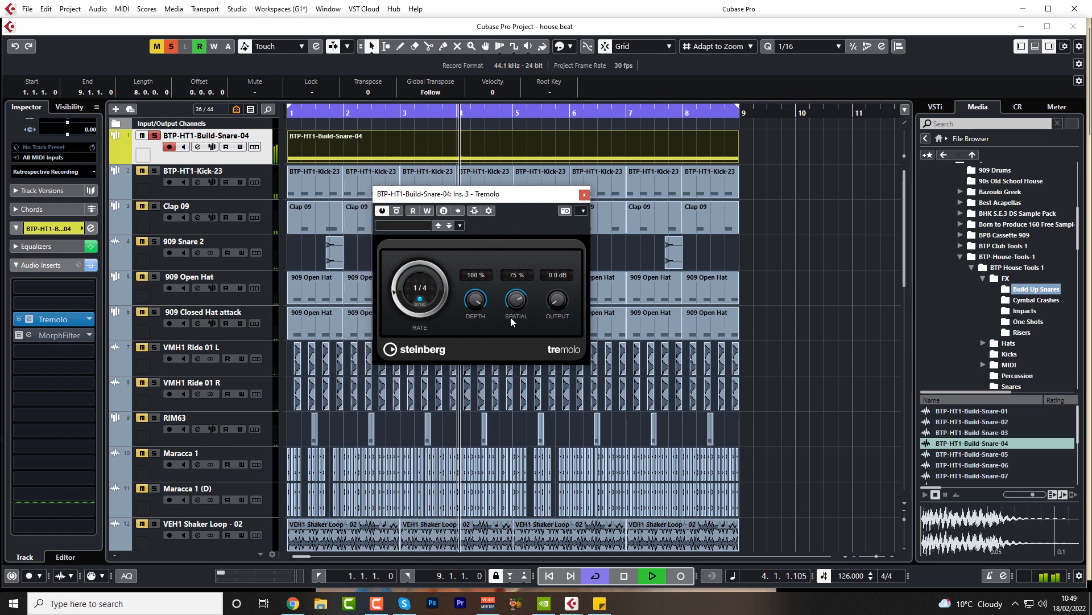
# - Change the Tremolo rate to 1/4 D and resume playback of the soloed snare
pyautogui.press('space')
pyautogui.click(424, 287)
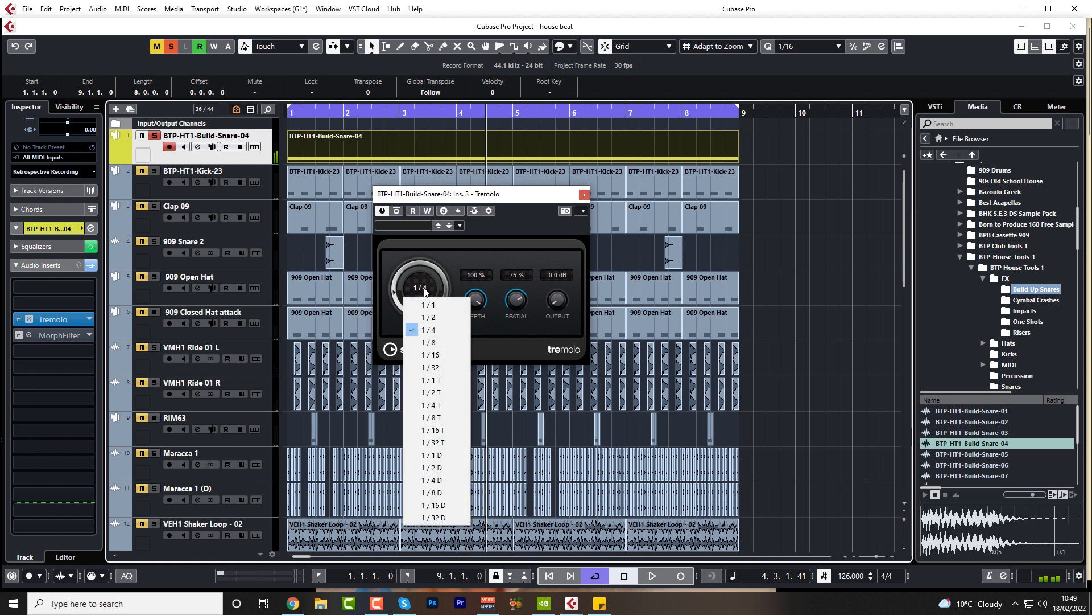
pyautogui.click(448, 483)
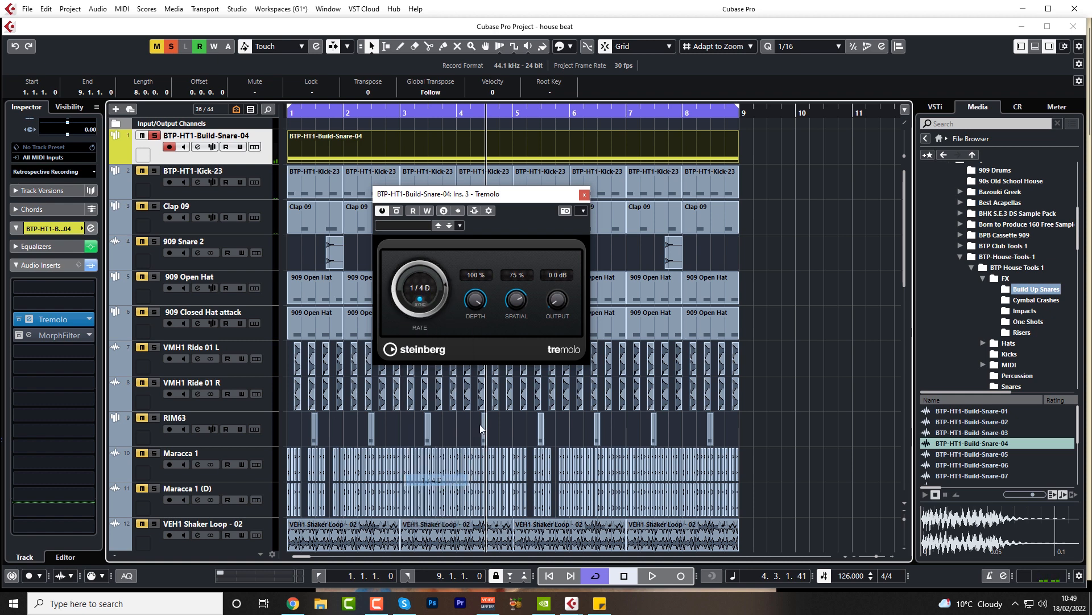
pyautogui.press('space')
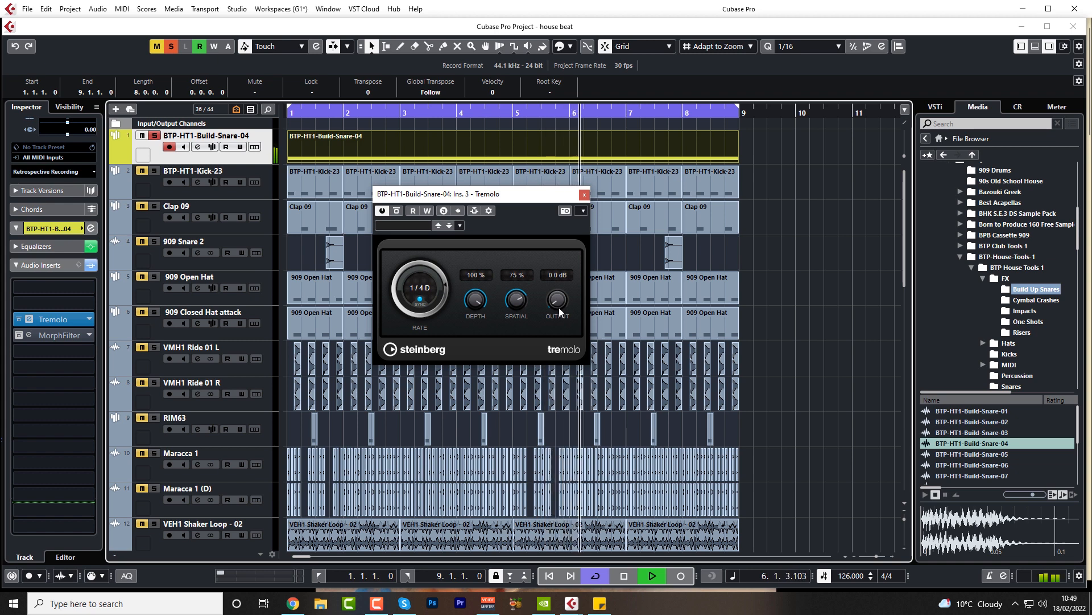
# - Compare Tremolo spatial settings of 0% and 73% on the playing snare, returning the amount to 0%
pyautogui.moveTo(516, 301); pyautogui.dragTo(513, 301)
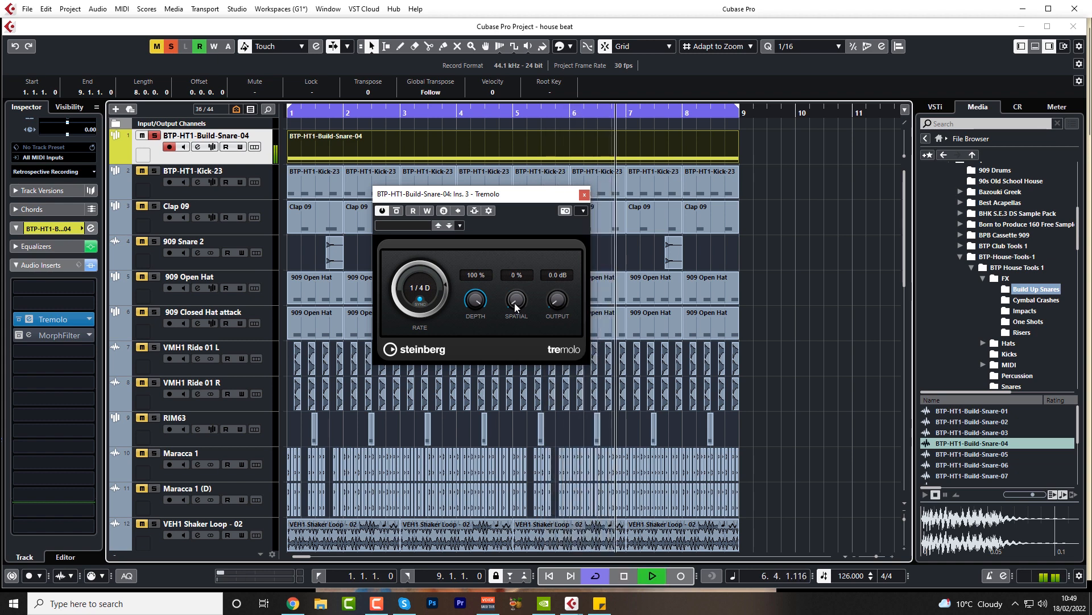
pyautogui.press('space')
pyautogui.moveTo(529, 243); pyautogui.dragTo(529, 237)
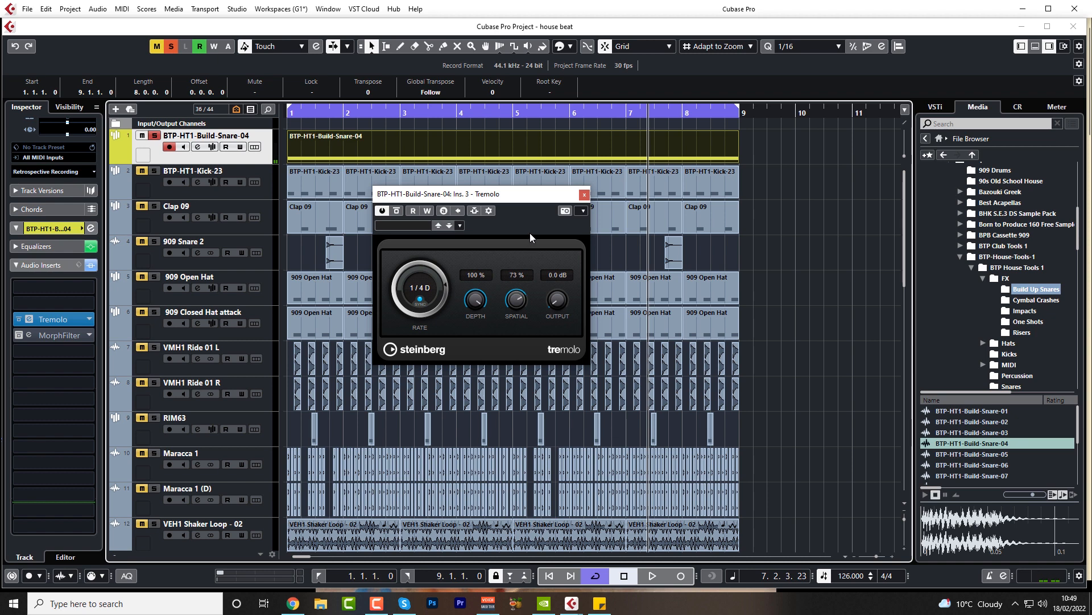
pyautogui.press('space')
pyautogui.moveTo(521, 303); pyautogui.dragTo(479, 456)
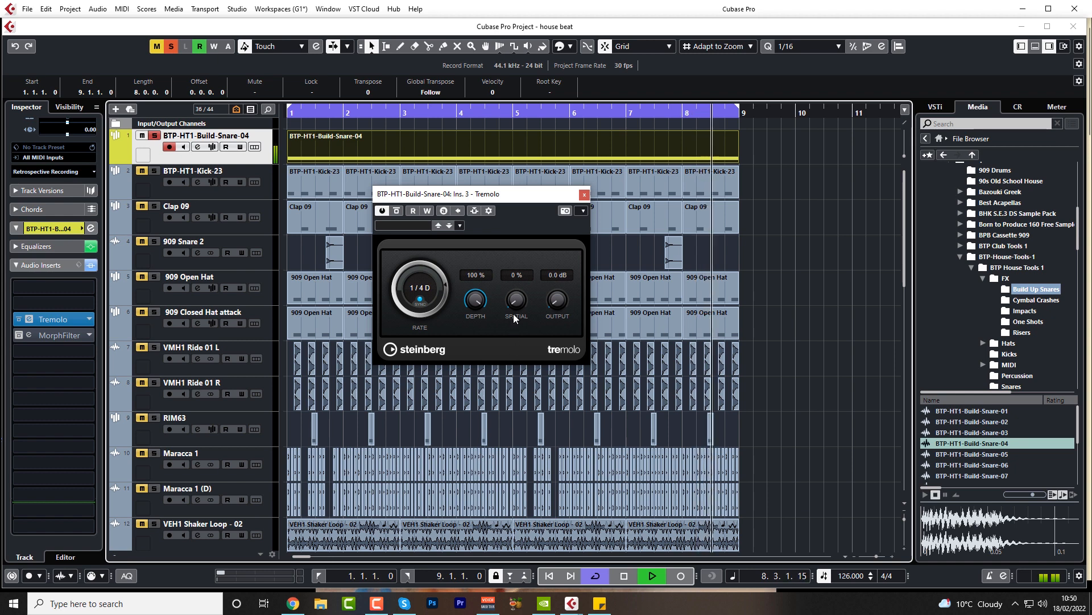
# - Try Tremolo depths of 53% and 76% on the snare, starting and stopping playback to hear each
pyautogui.moveTo(471, 300); pyautogui.dragTo(473, 361)
pyautogui.press('space')
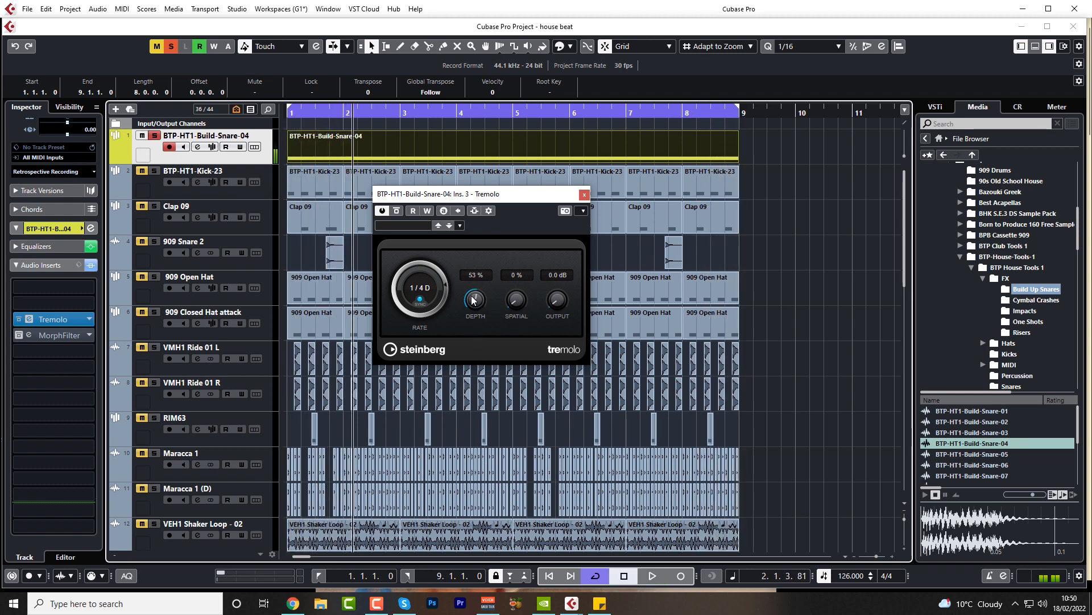
pyautogui.moveTo(477, 306); pyautogui.dragTo(481, 284)
pyautogui.press('space')
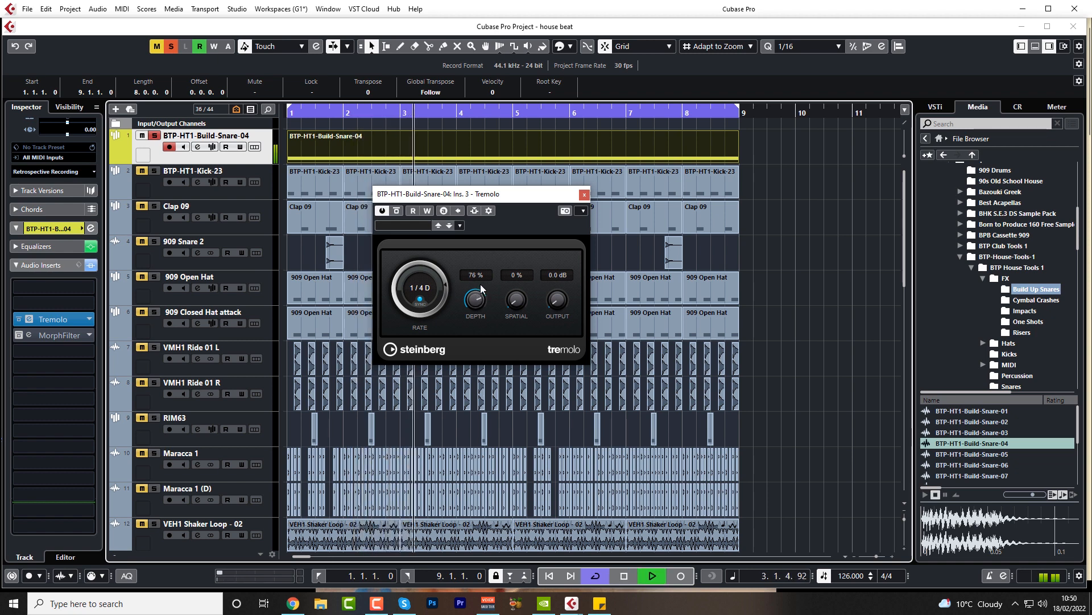
pyautogui.press('space')
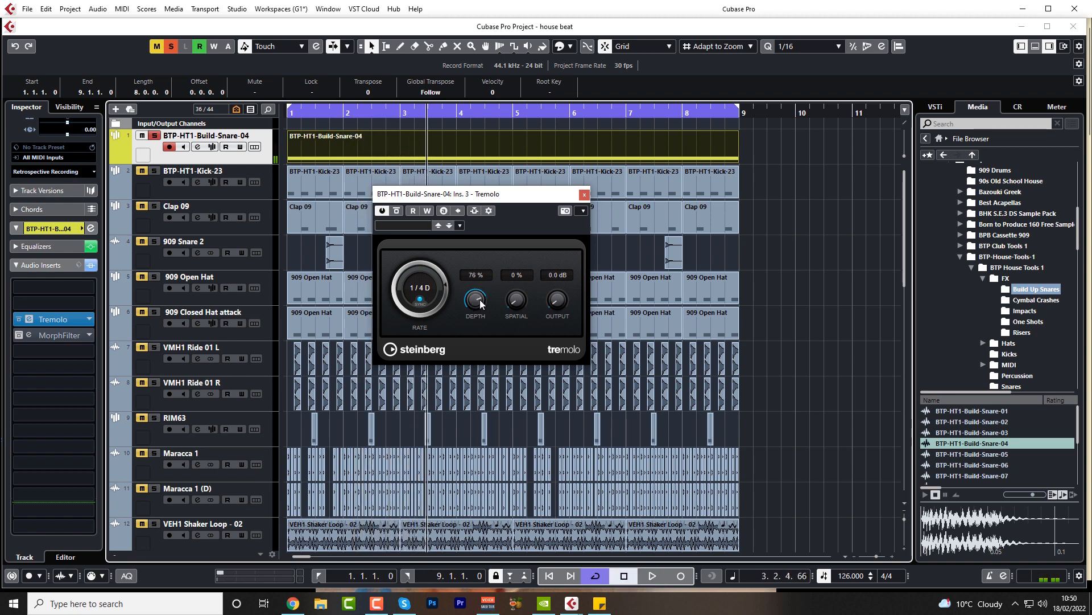
# - Set the Tremolo depth to 54% and spatial to 49%, and play the snare to check the result
pyautogui.moveTo(483, 302); pyautogui.dragTo(525, 255)
pyautogui.press('space')
pyautogui.press('space')
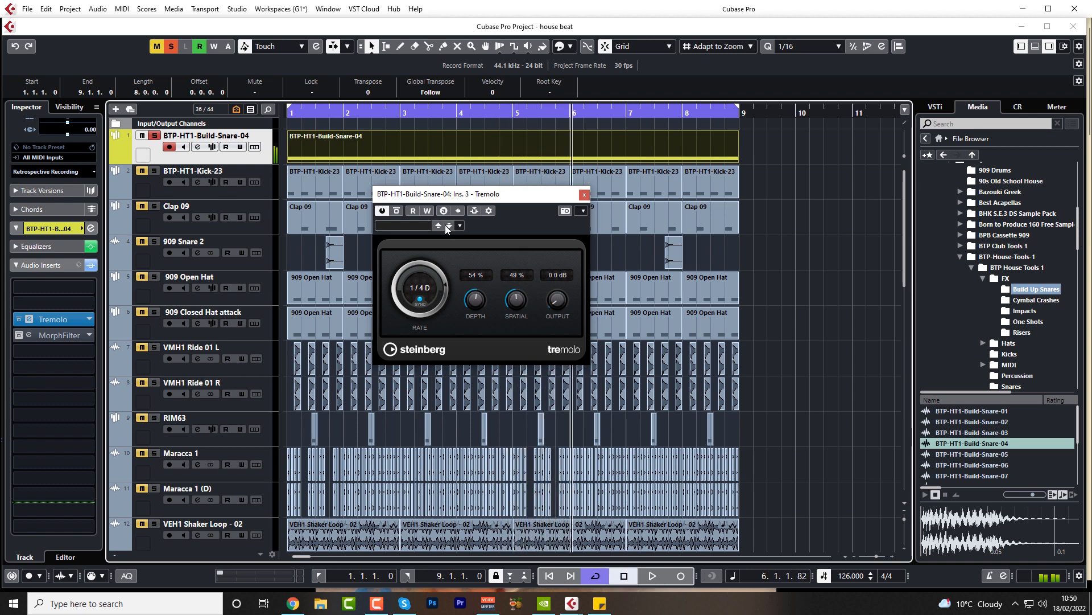
# - Bypass the Tremolo effect on the snare track and close its window
pyautogui.click(393, 211)
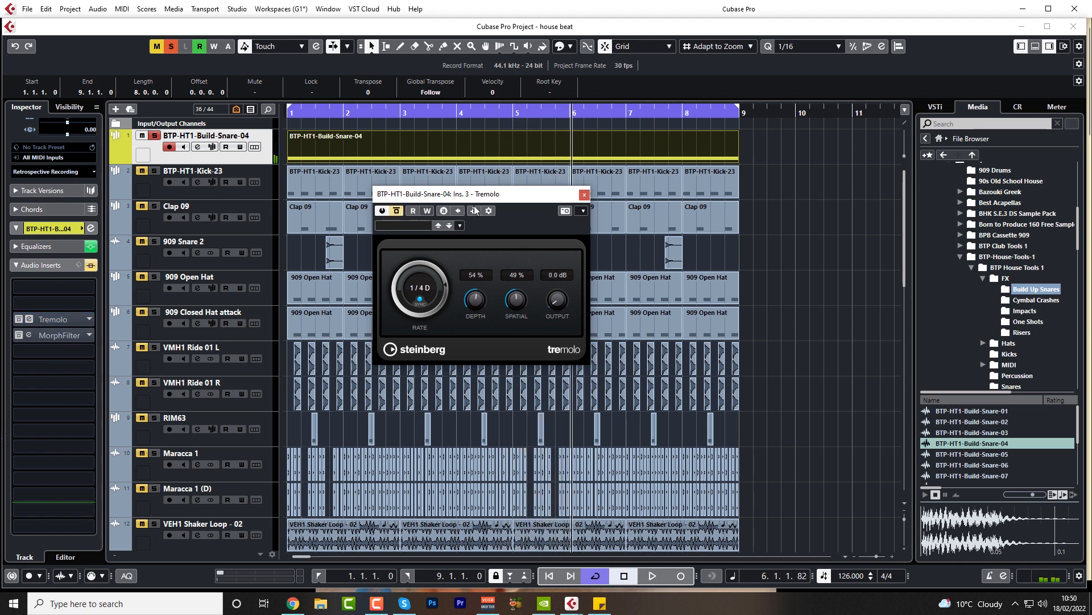
pyautogui.click(585, 196)
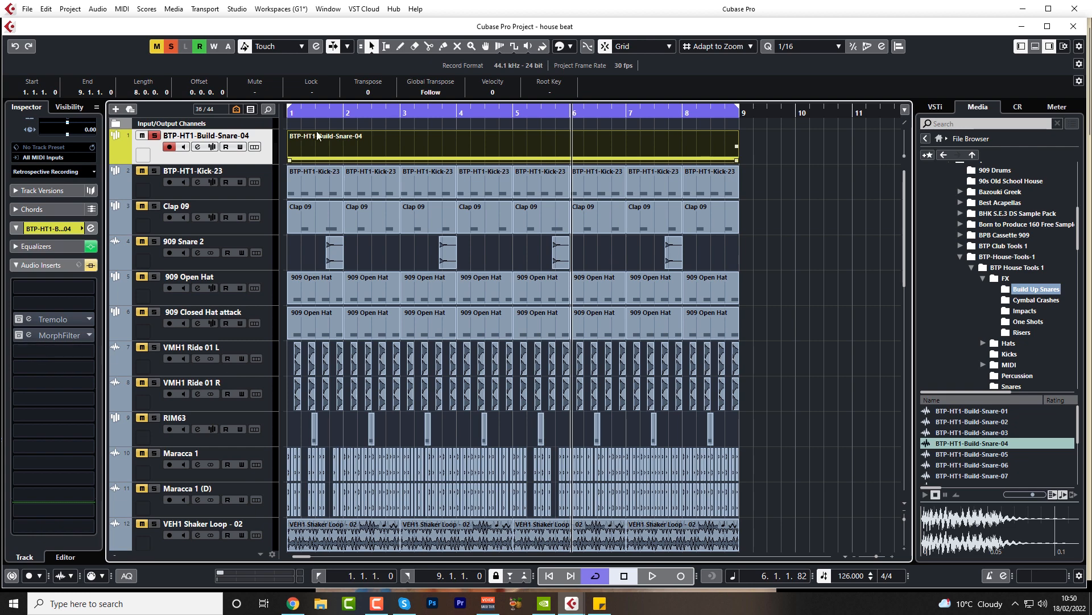
# - Open the snare part in the Key Editor and place the playhead near the start of bar 1
pyautogui.doubleClick(332, 142)
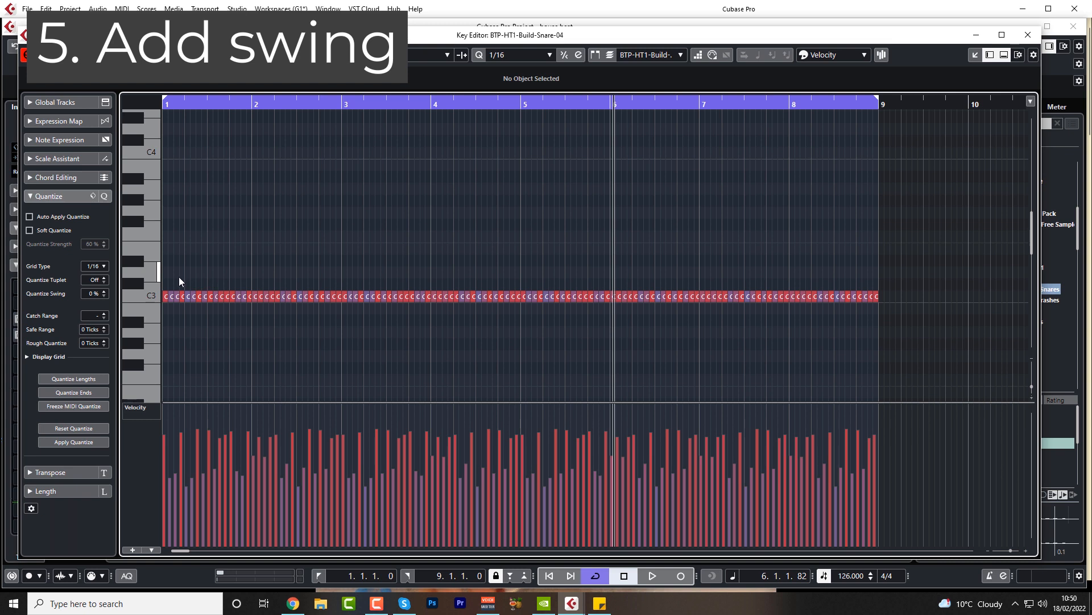
pyautogui.click(170, 101)
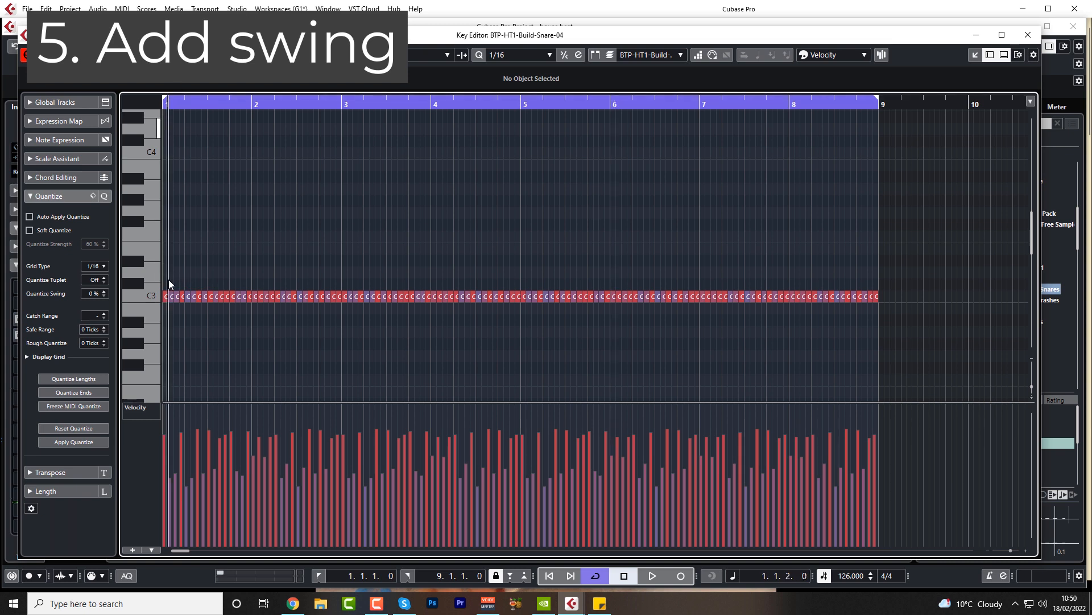
pyautogui.press('h')
pyautogui.press('h')
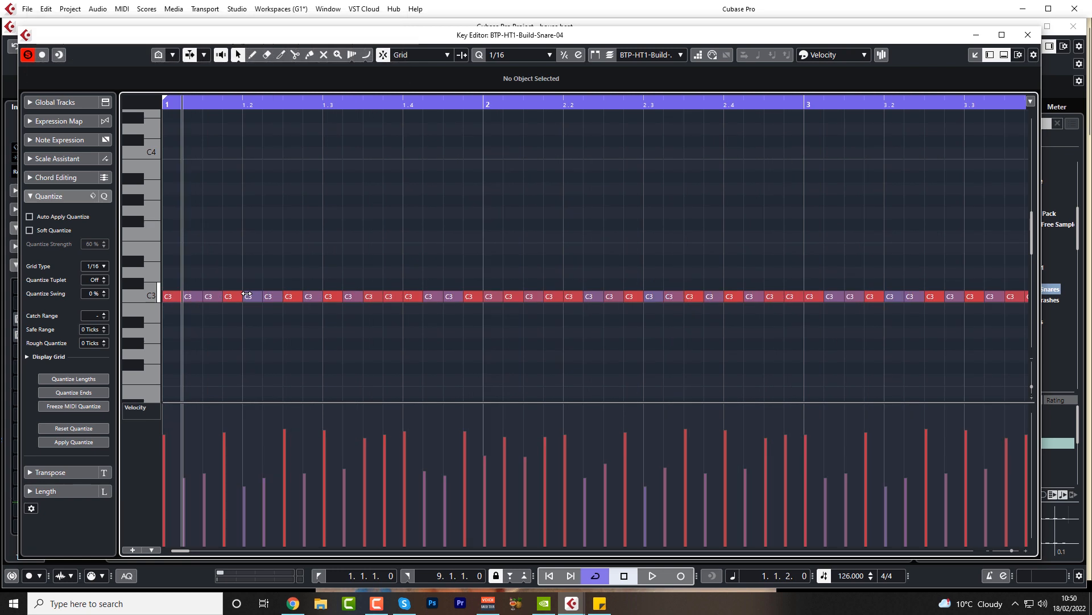
# - Select all snare notes, enable Auto Apply Quantize and set the quantize swing to 30%
pyautogui.hotkey('ctrl', 'a')
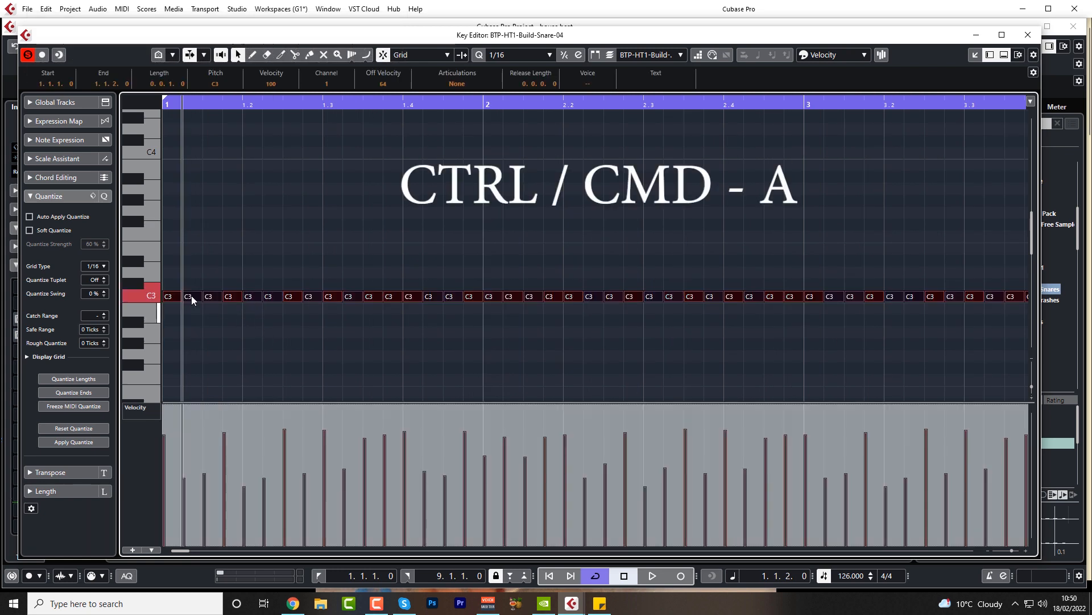
pyautogui.click(32, 217)
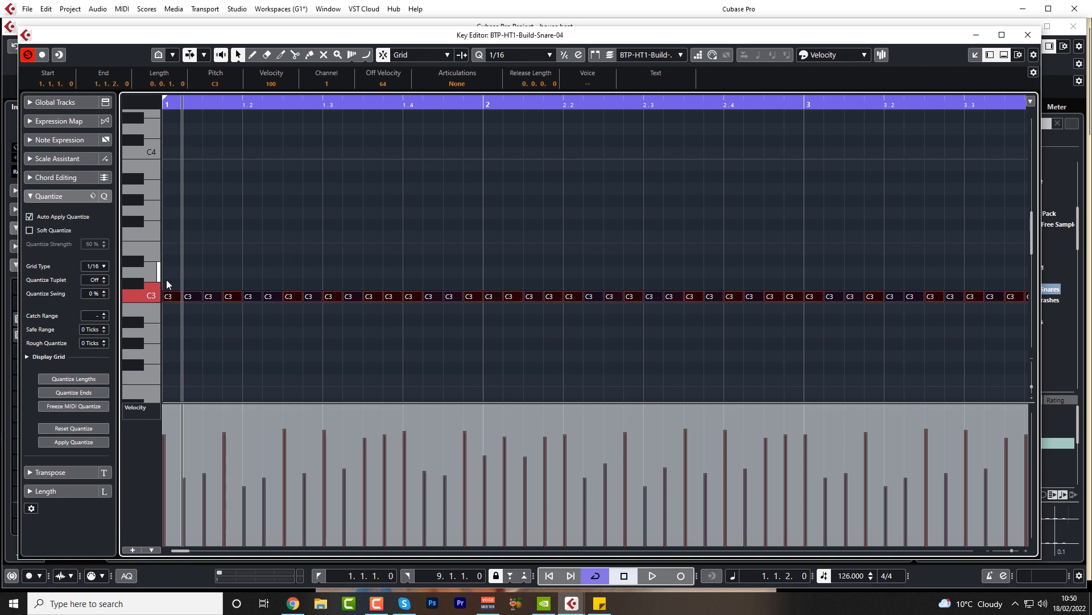
pyautogui.click(90, 293)
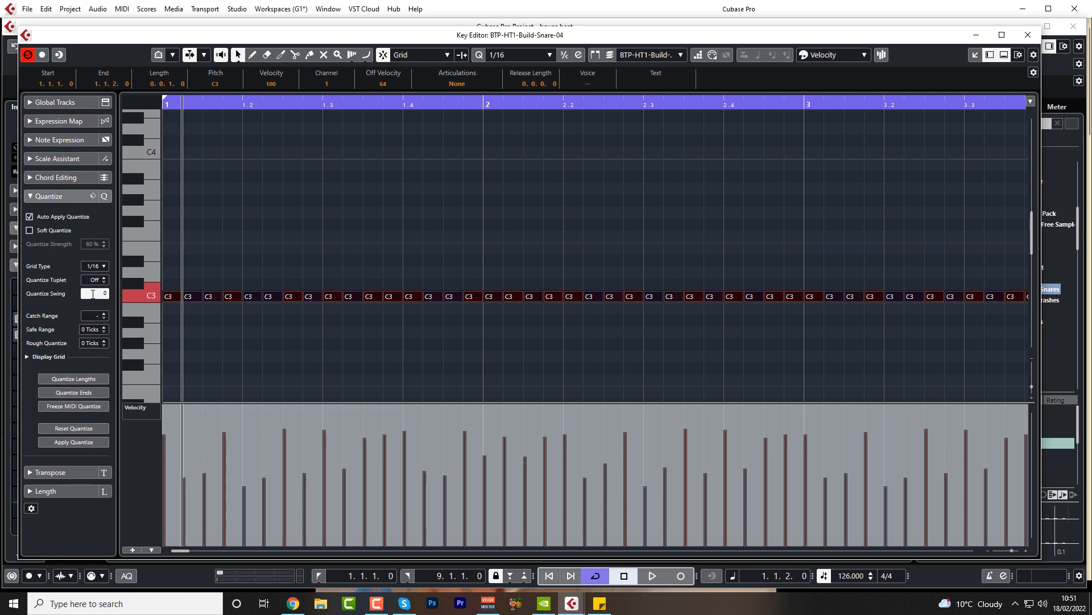
pyautogui.press('Return')
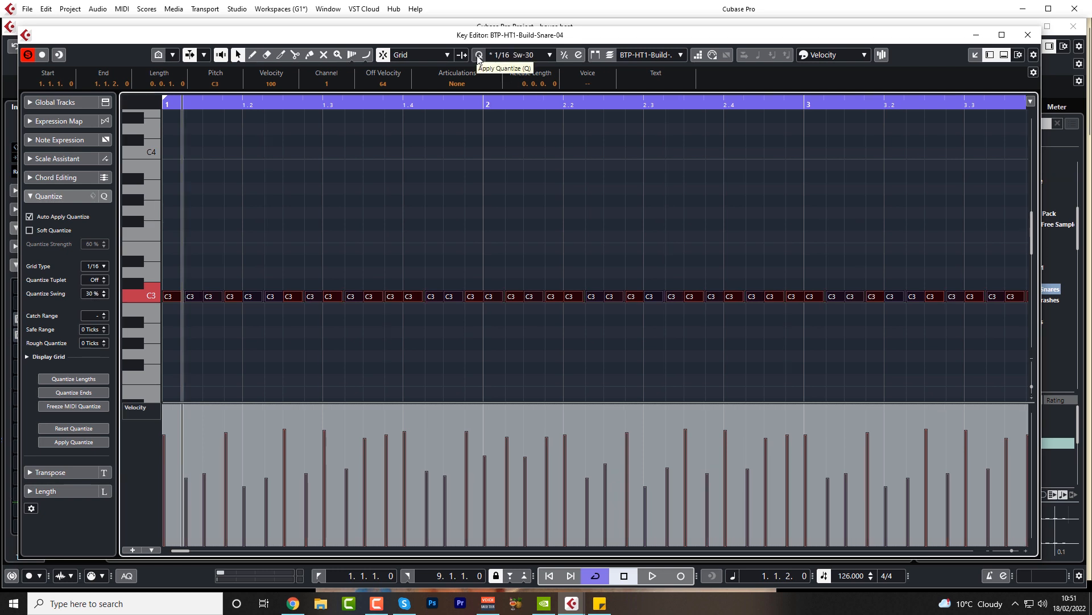
# - Play the swung snare notes up to bar 3, stop playback and close the Key Editor
pyautogui.press('space')
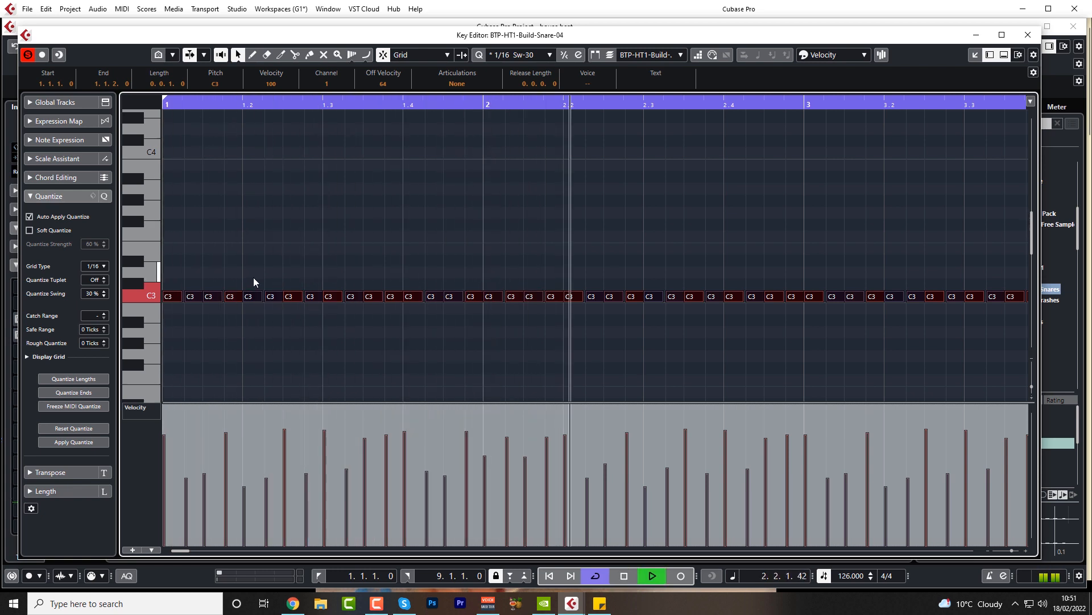
pyautogui.press('space')
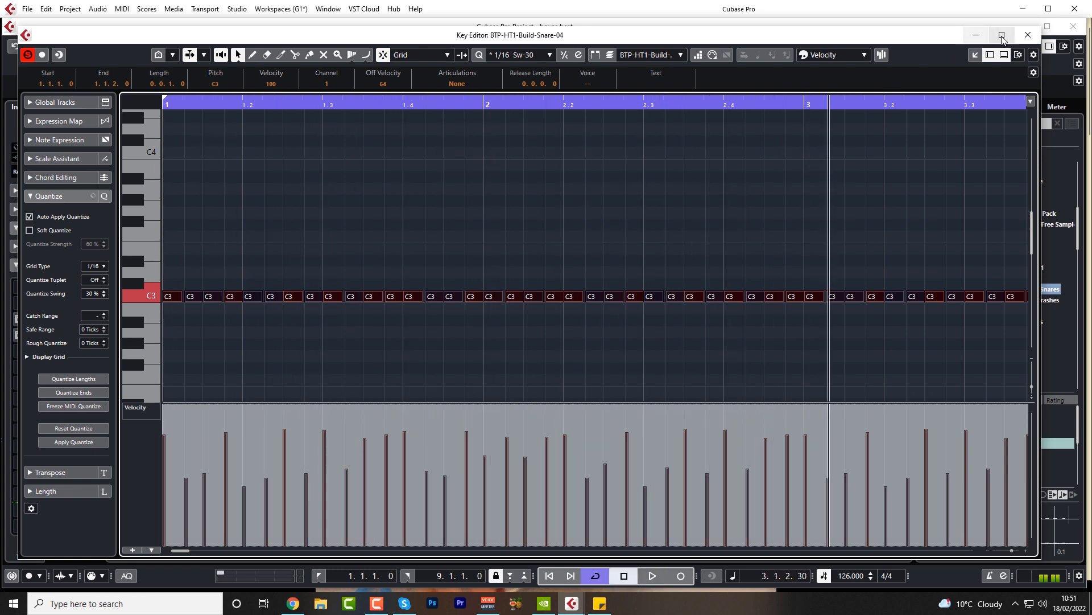
pyautogui.click(1028, 35)
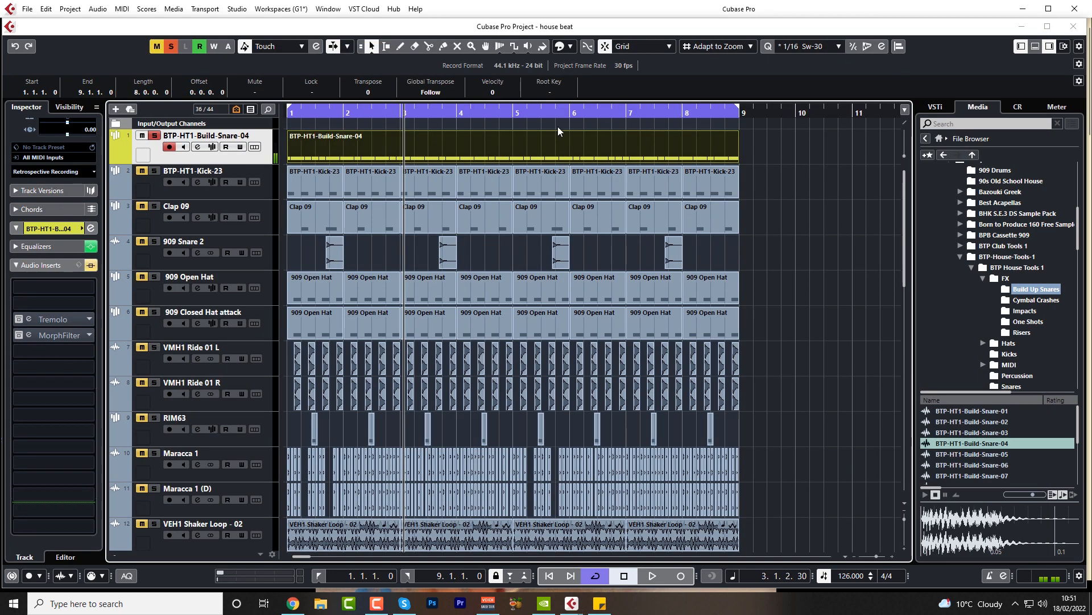
# - Unsolo the snare track and play the full beat from the start of bar 1
pyautogui.click(154, 136)
pyautogui.click(288, 114)
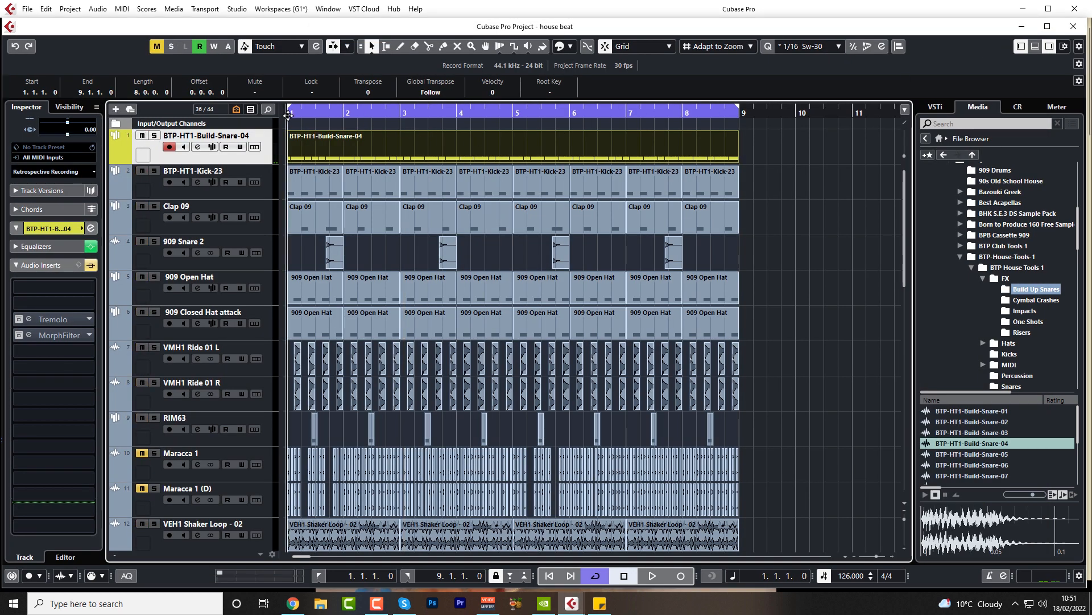
pyautogui.scroll(2, 88, 173)
pyautogui.press('space')
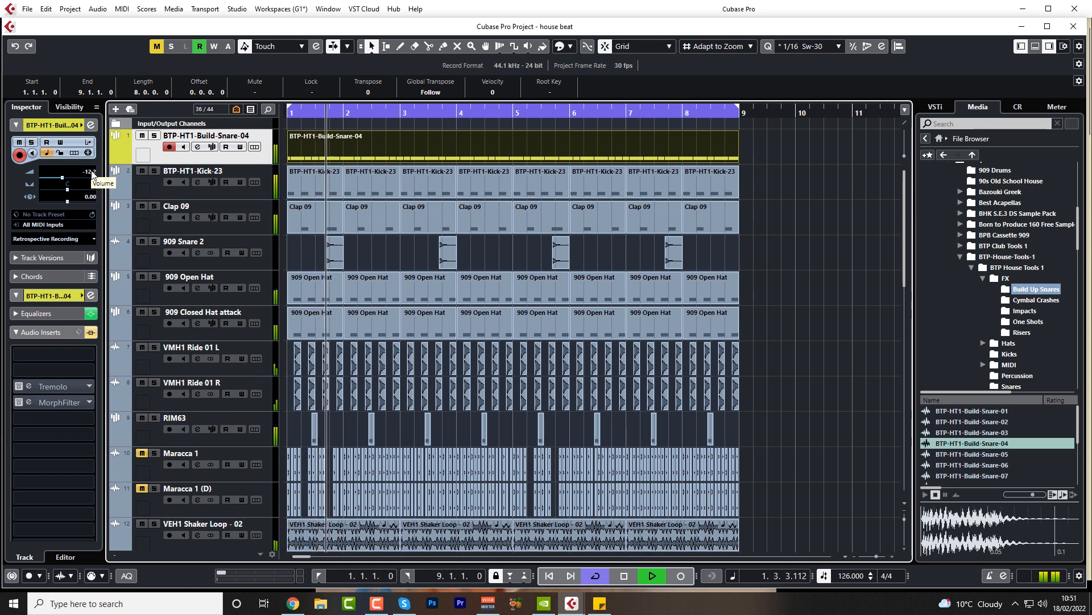
# - Mute the 909 Closed Hat attack and 909 Open Hat tracks to audition the snare, stop playback, and unmute both
pyautogui.click(142, 311)
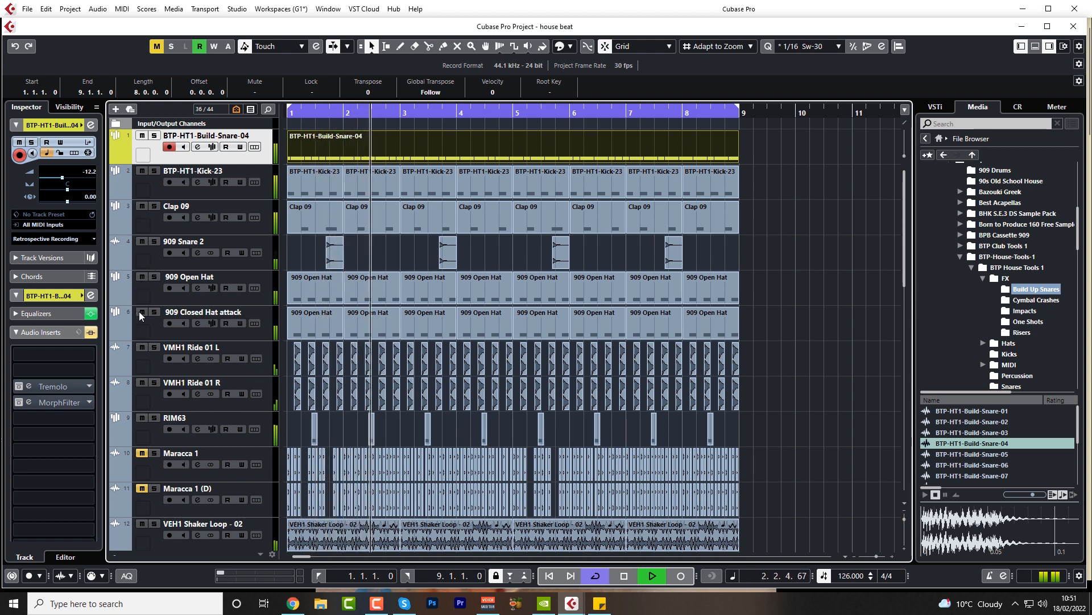
pyautogui.click(141, 277)
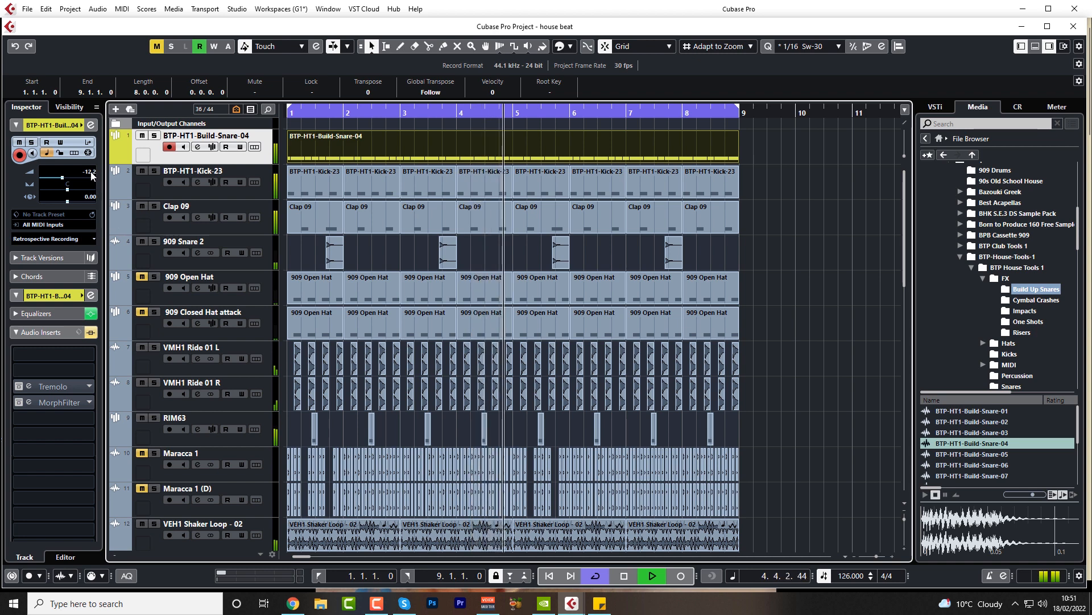
pyautogui.scroll(-2, 91, 173)
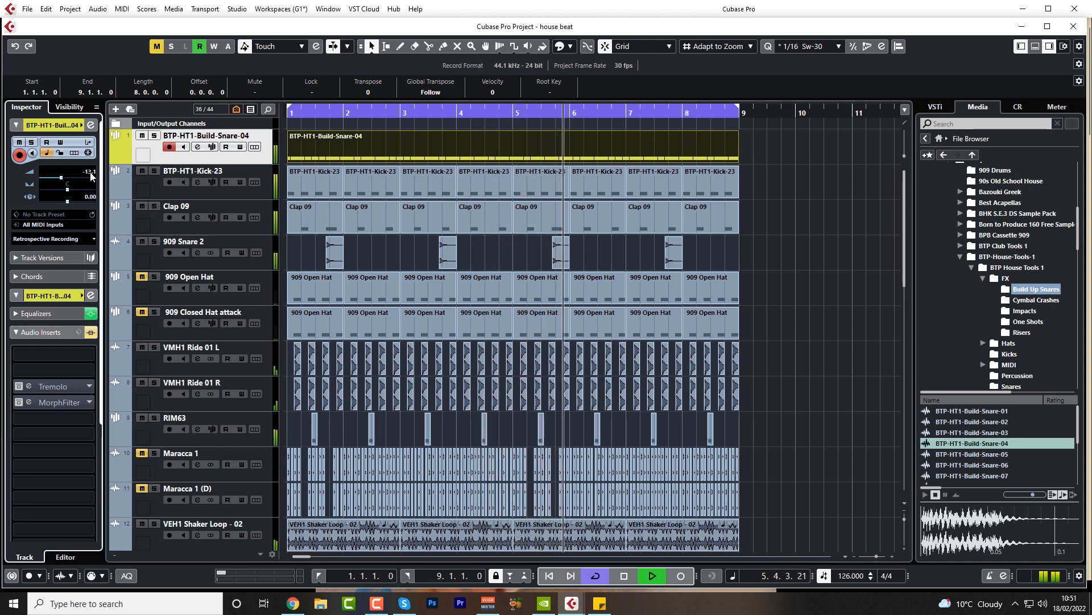
pyautogui.scroll(2, 91, 172)
pyautogui.press('space')
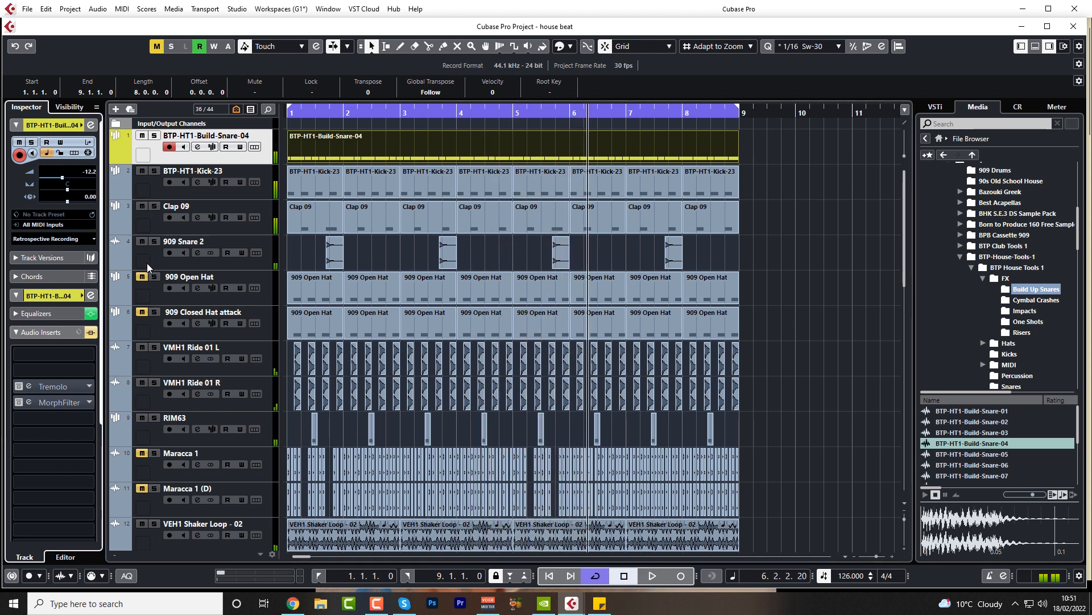
pyautogui.click(141, 276)
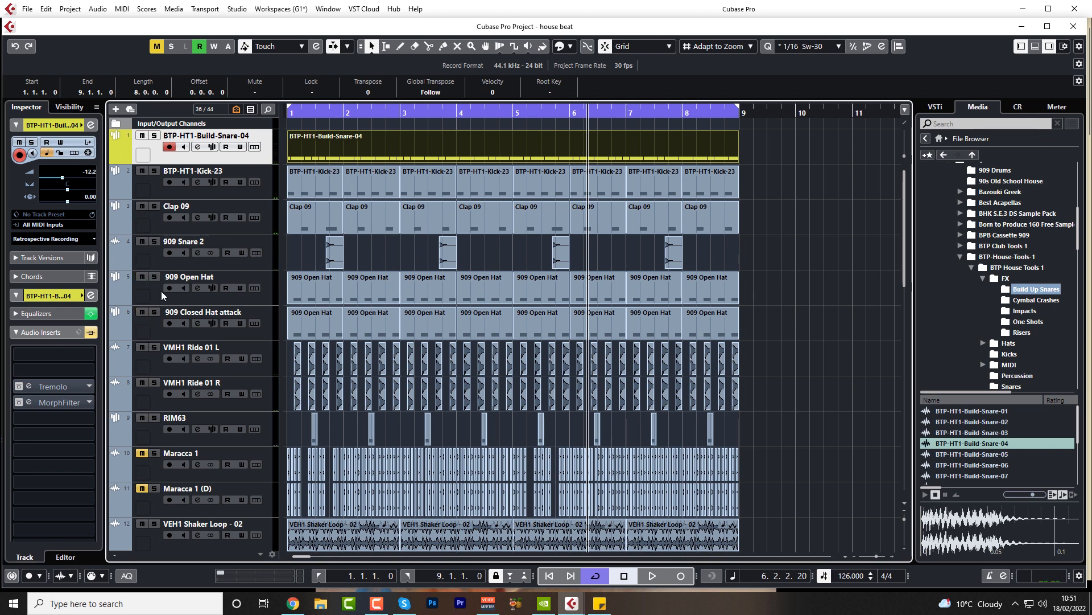
# - Play the full beat with the swung snare from the project start with both hat tracks active
pyautogui.click(289, 113)
pyautogui.press('space')
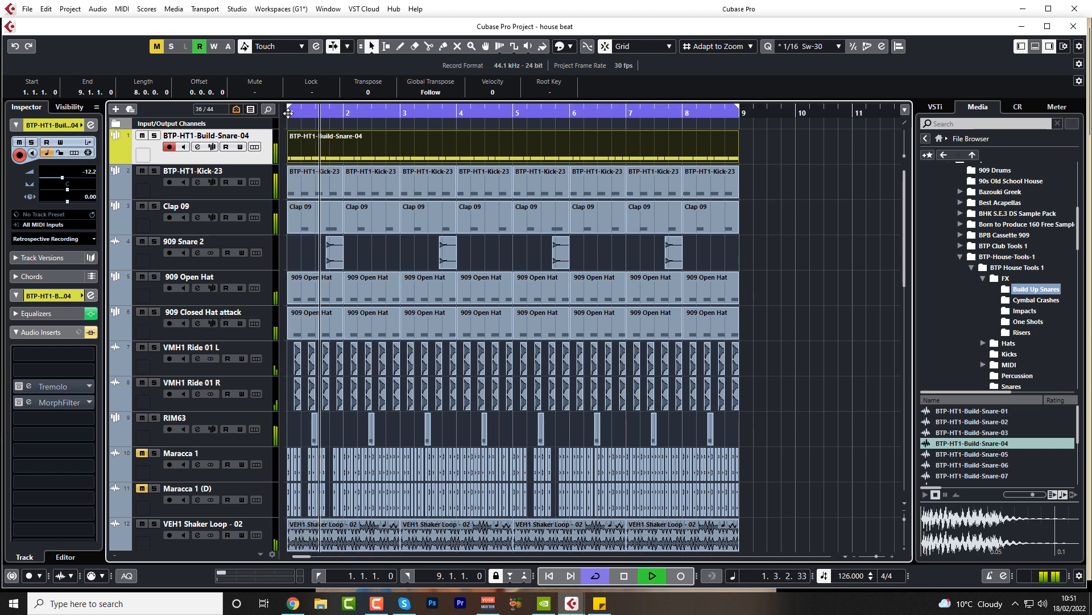
# - Stop playback, reveal and enlarge the automation lane under the BTP-HT1-Build-Snare-04 track, and assign it to Volume
pyautogui.press('space')
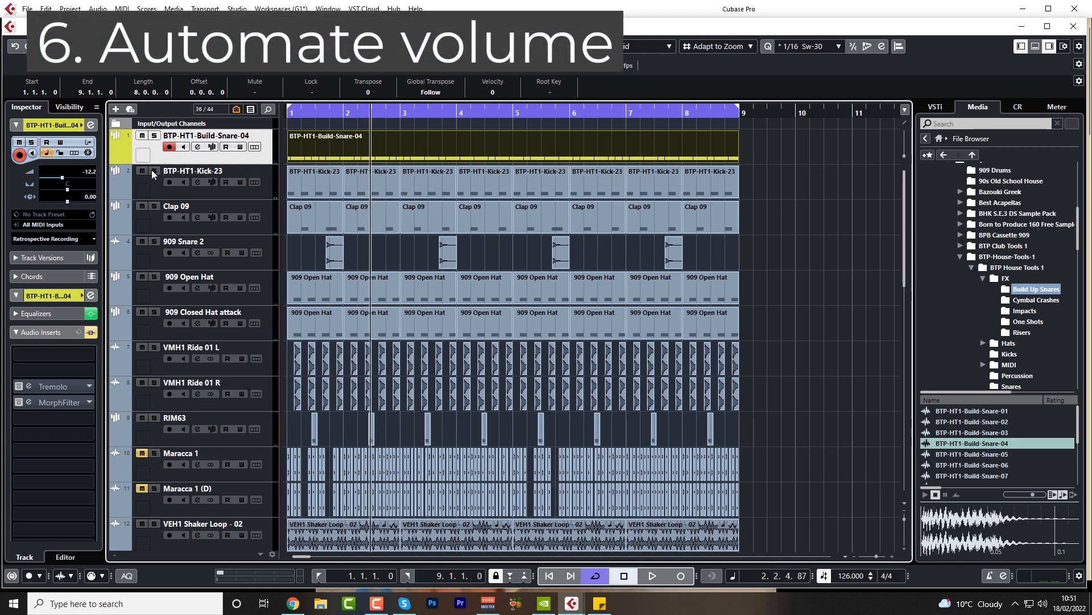
pyautogui.click(114, 157)
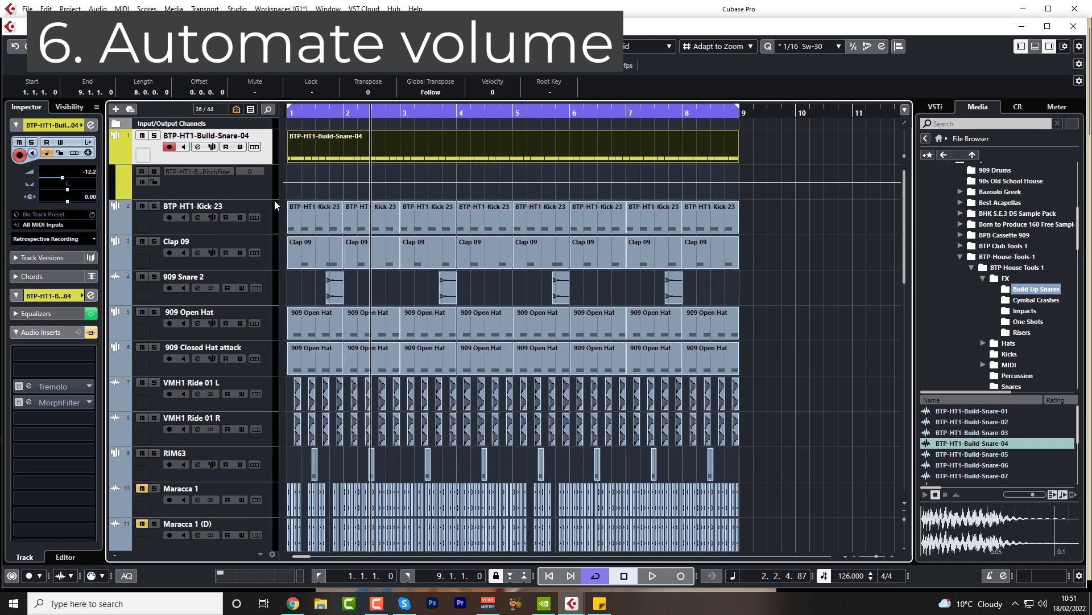
pyautogui.moveTo(261, 199); pyautogui.dragTo(260, 254)
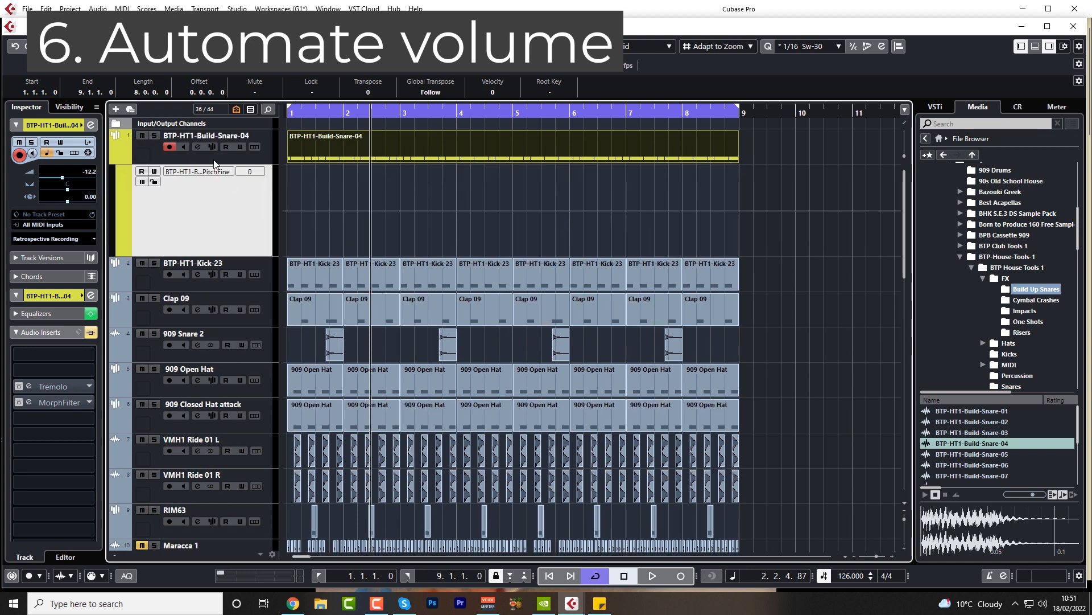
pyautogui.click(198, 172)
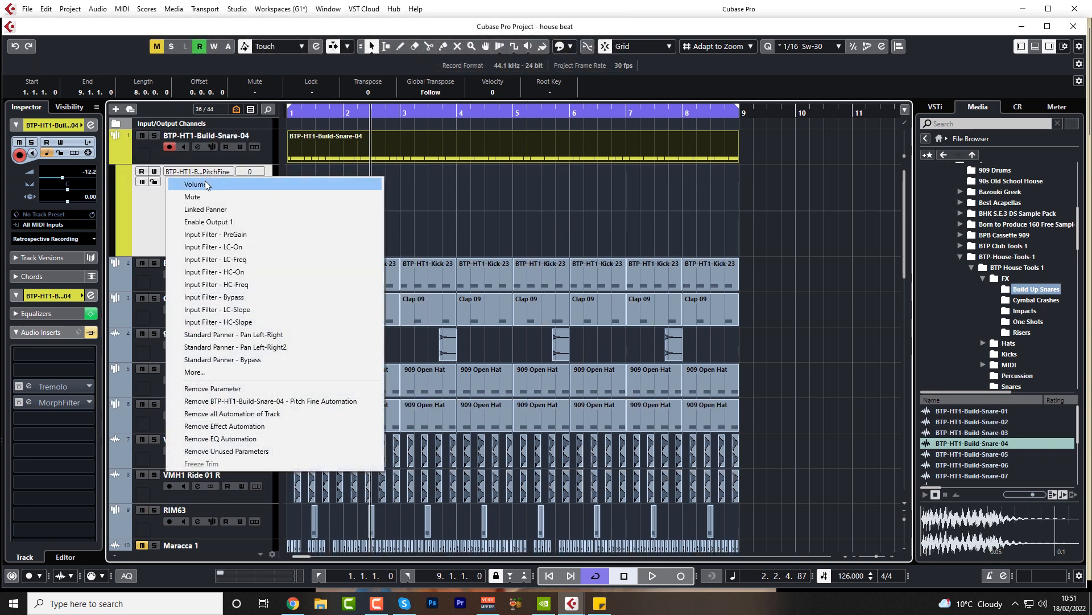
pyautogui.click(205, 180)
# - Add volume points at -12.2 just after bar 9, lower the bar 1 point to -20.1, and play from the start
pyautogui.click(768, 219)
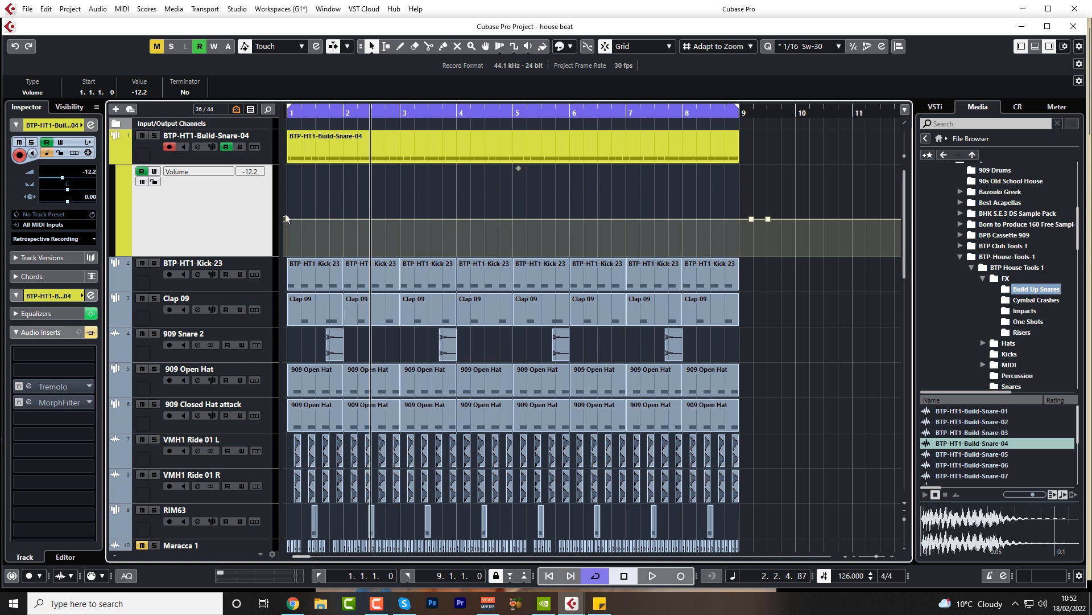
pyautogui.moveTo(283, 219); pyautogui.dragTo(287, 238)
pyautogui.click(290, 114)
pyautogui.press('space')
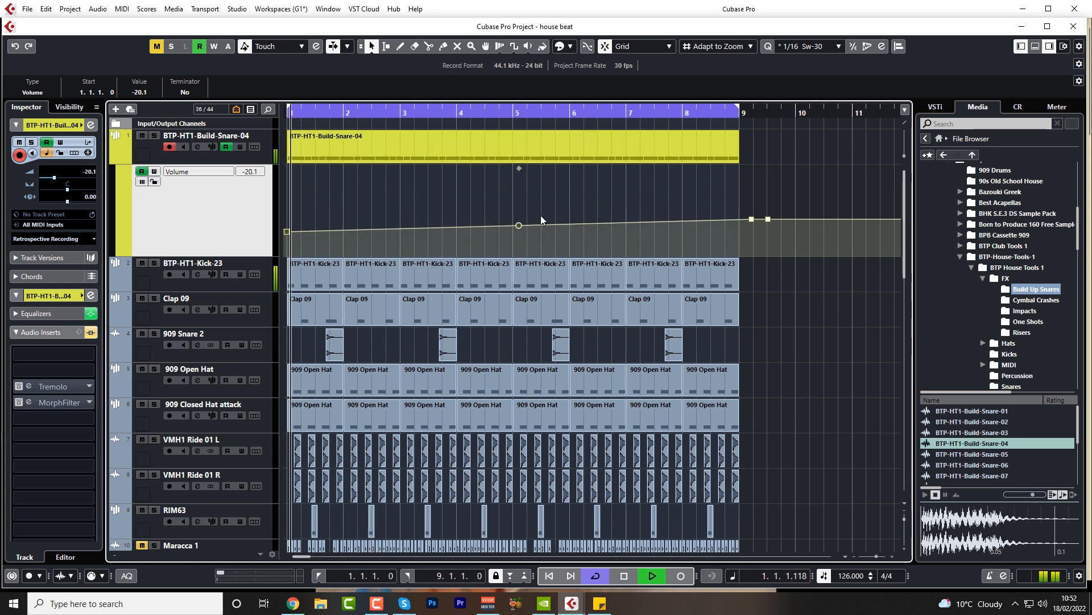
# - Lower the snare's starting volume point to -30.1 and move the ramp's end point to bar 9 at -13.5
pyautogui.press('space')
pyautogui.moveTo(287, 232); pyautogui.dragTo(286, 245)
pyautogui.moveTo(751, 219); pyautogui.dragTo(739, 222)
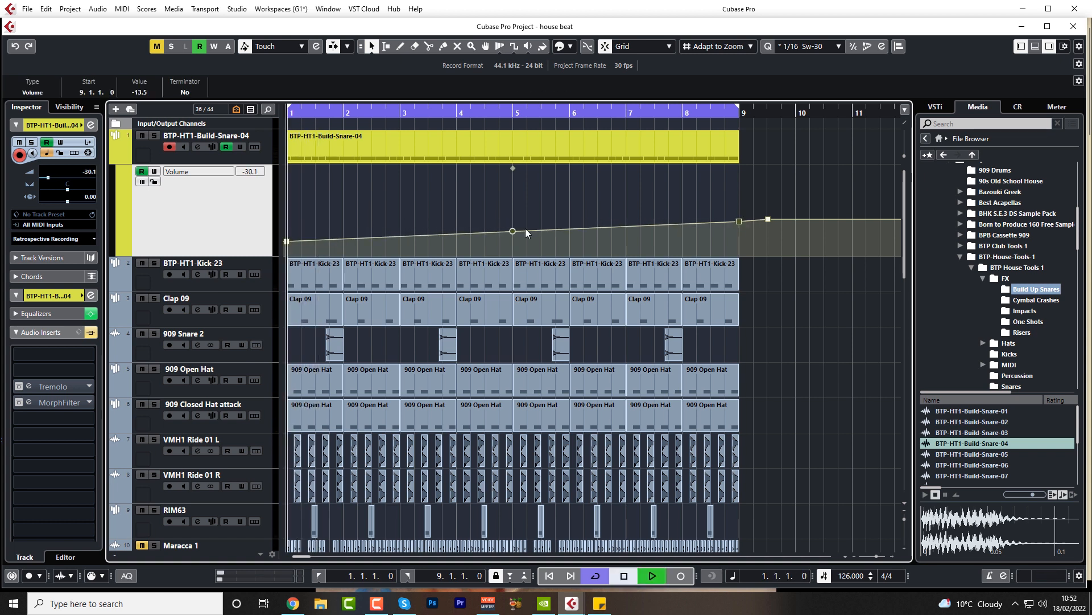
# - Audition the volume ramp, raise its bar 9 point to -12.1, and bend the curve to rise more steeply towards the end
pyautogui.press('space')
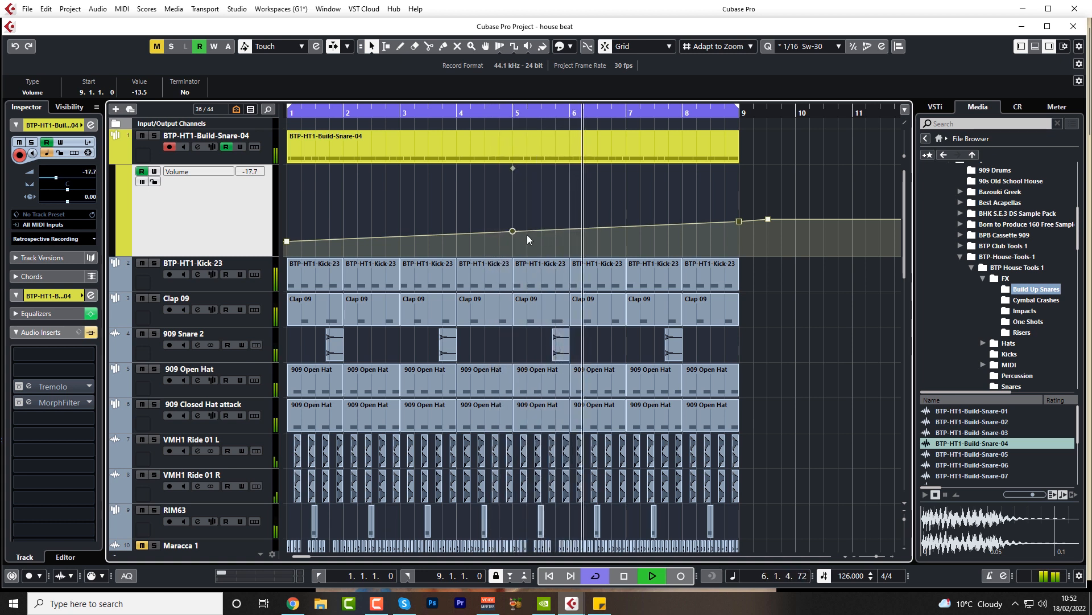
pyautogui.click(828, 339)
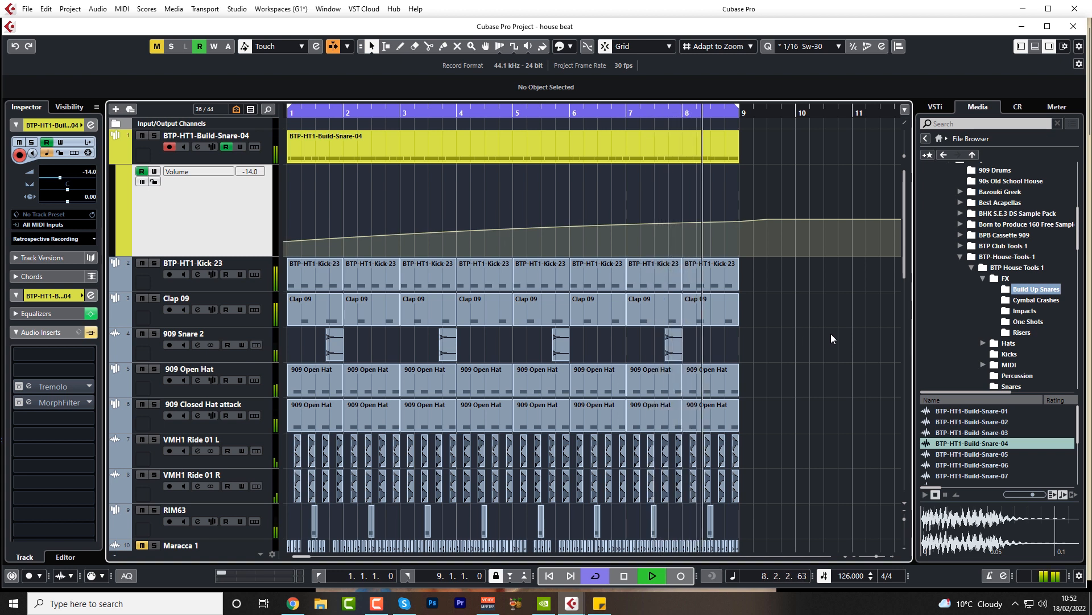
pyautogui.press('space')
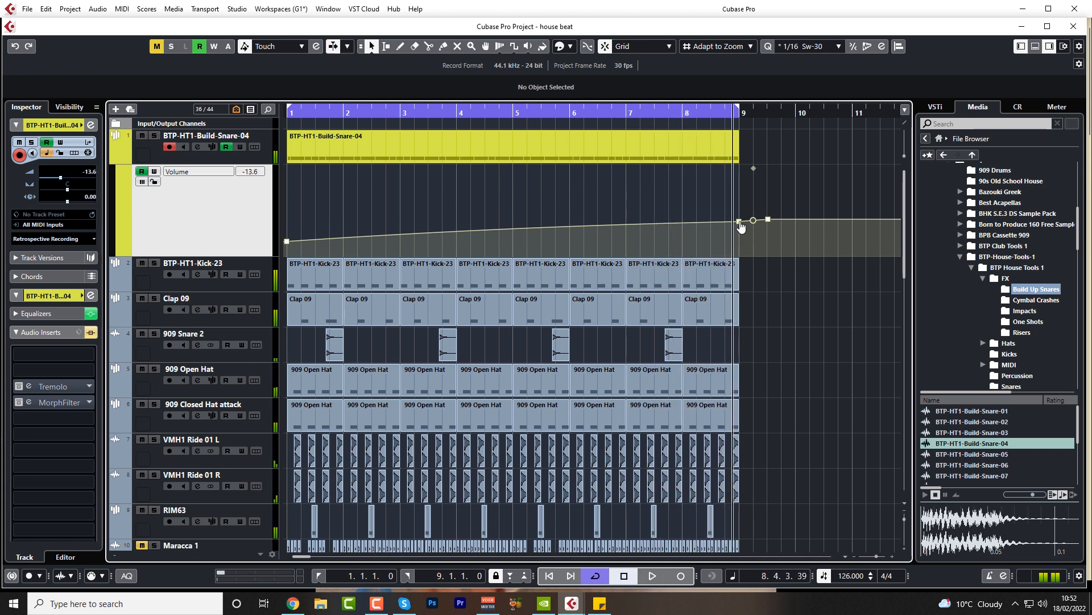
pyautogui.moveTo(739, 222); pyautogui.dragTo(739, 220)
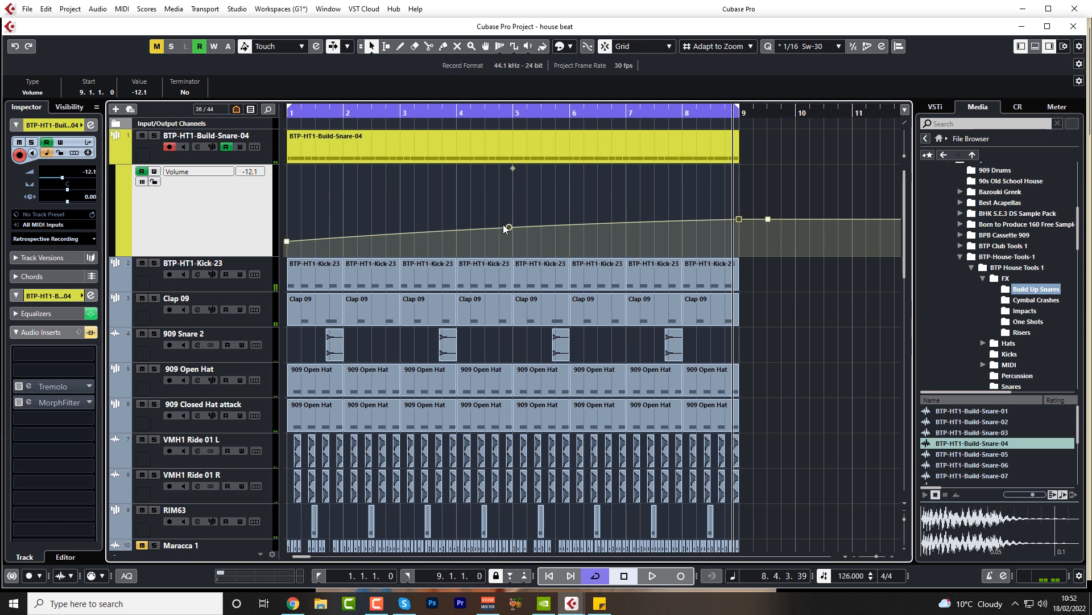
pyautogui.moveTo(509, 229); pyautogui.dragTo(593, 232)
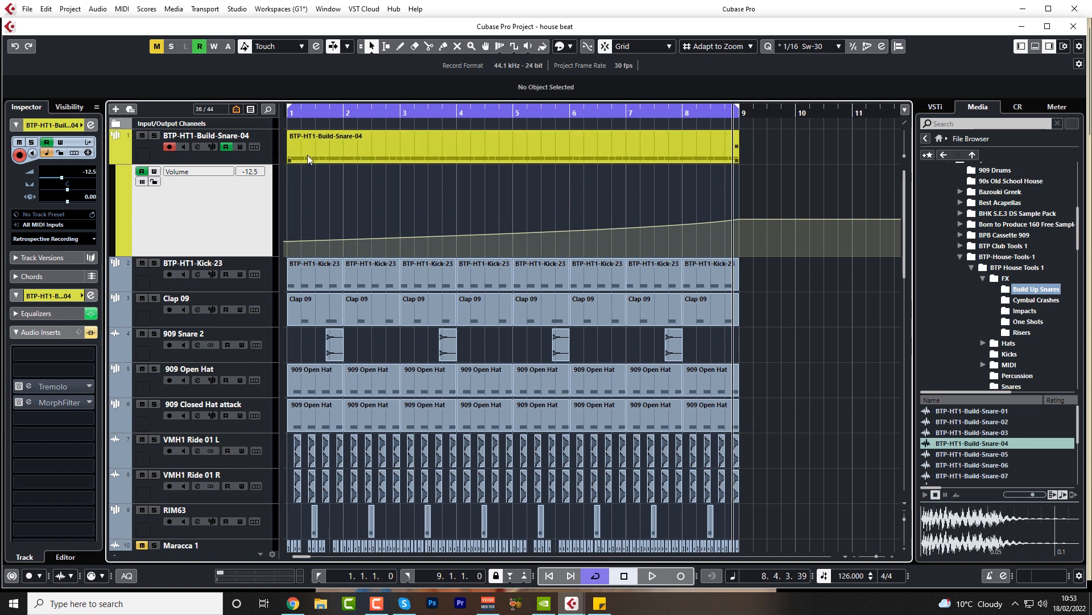
# - Open the snare's channel settings, enable the high-cut filter, and lower its frequency to about 440 Hz
pyautogui.press('e')
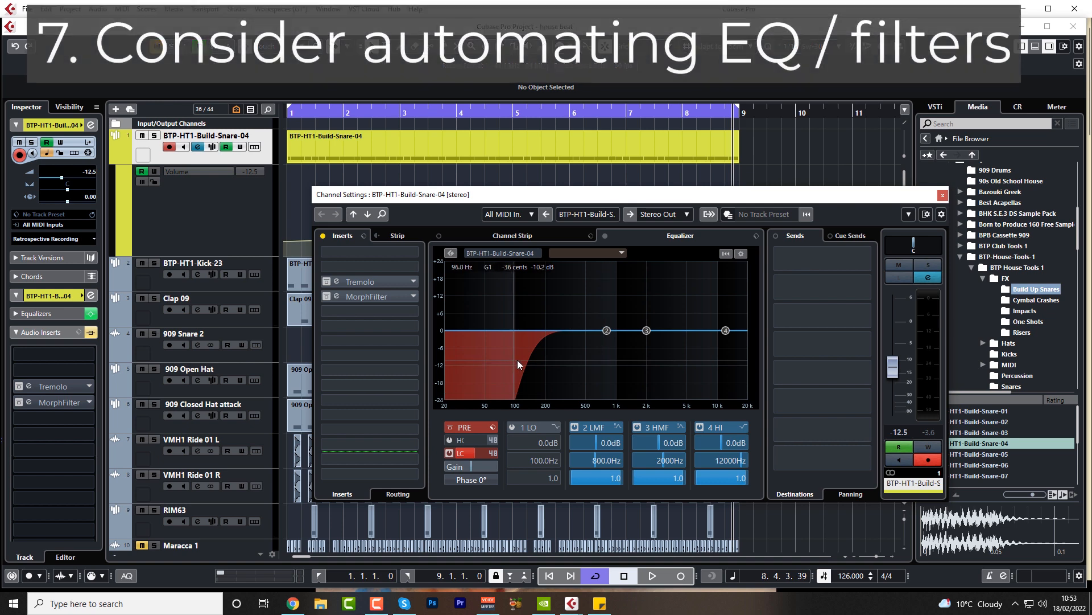
pyautogui.moveTo(610, 200); pyautogui.dragTo(532, 171)
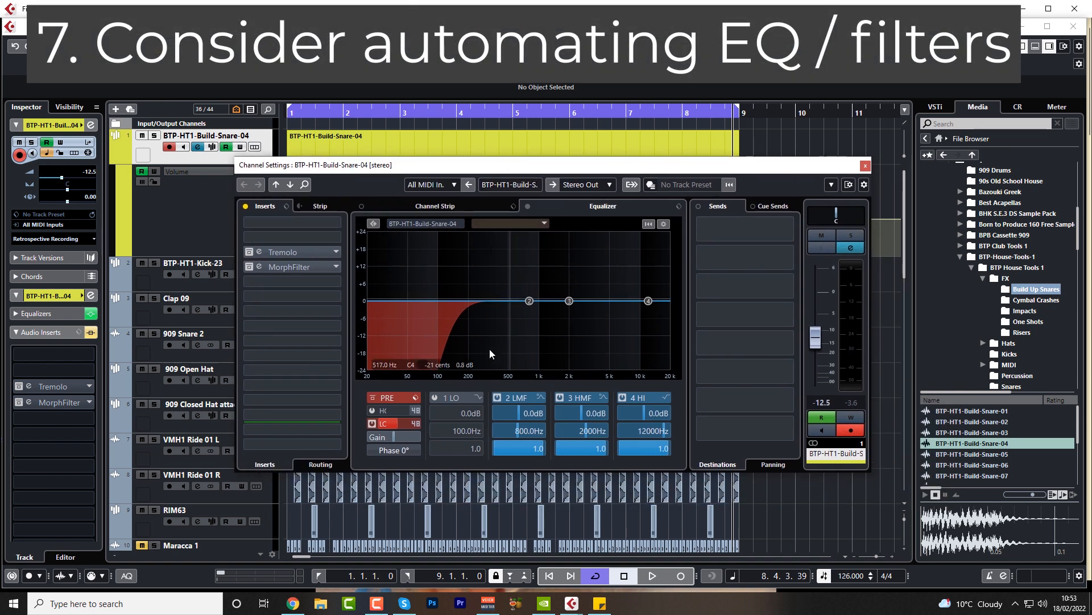
pyautogui.click(373, 411)
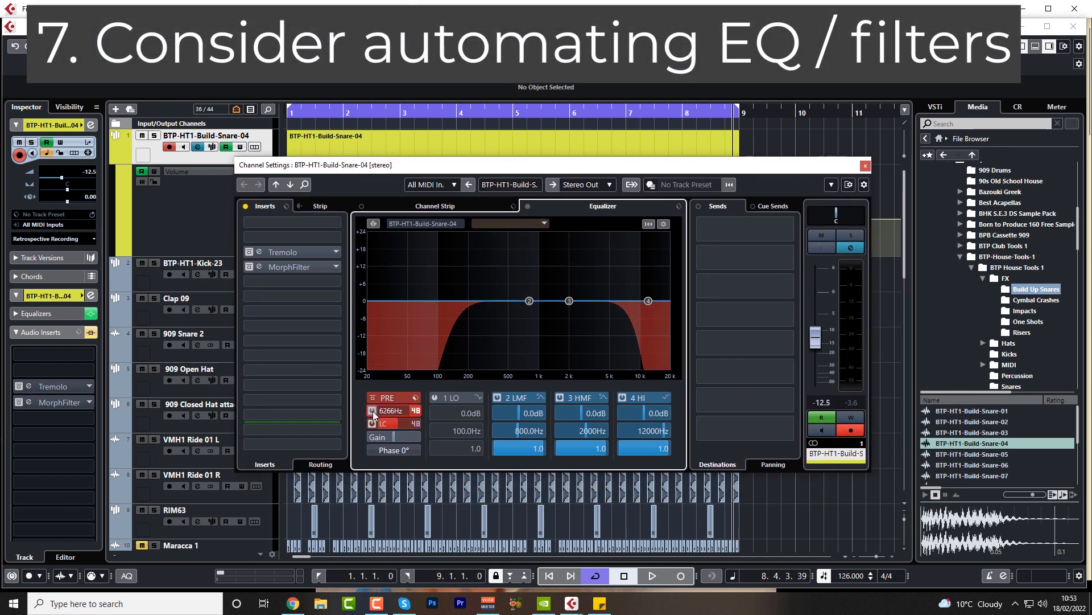
pyautogui.moveTo(393, 413); pyautogui.dragTo(326, 508)
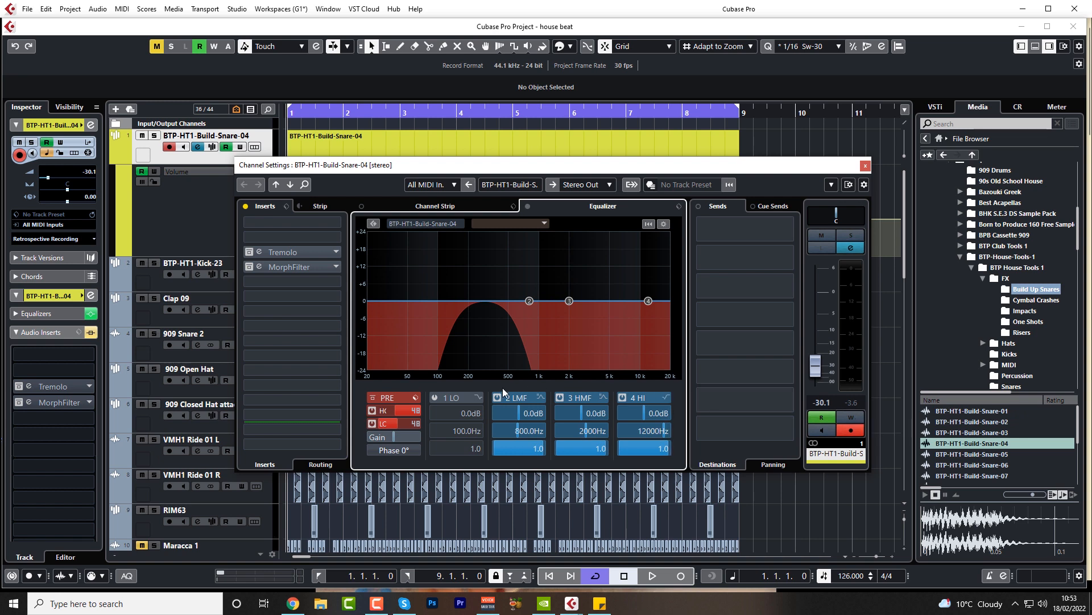
# - Solo the snare track, sweep its high-cut frequency upwards during playback, and turn the high-cut filter off
pyautogui.press('space')
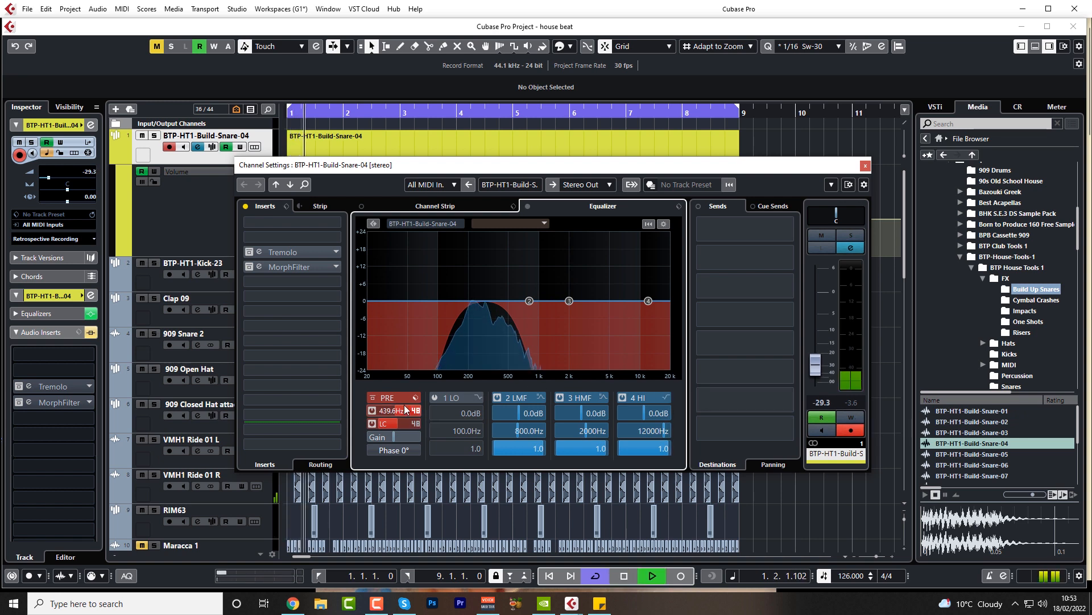
pyautogui.click(154, 136)
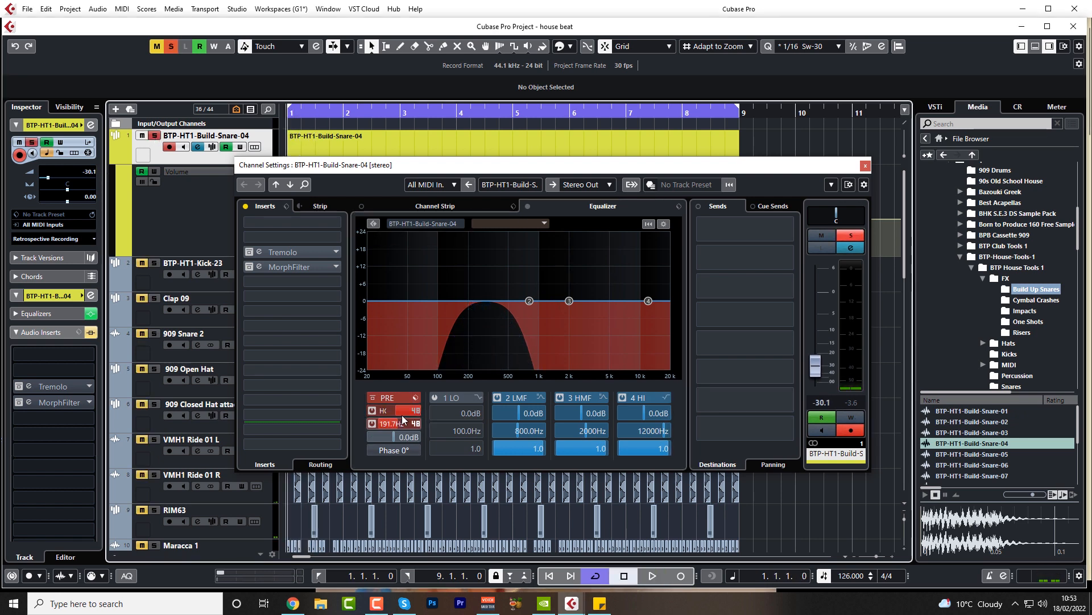
pyautogui.press('space')
pyautogui.moveTo(407, 402); pyautogui.dragTo(484, 266)
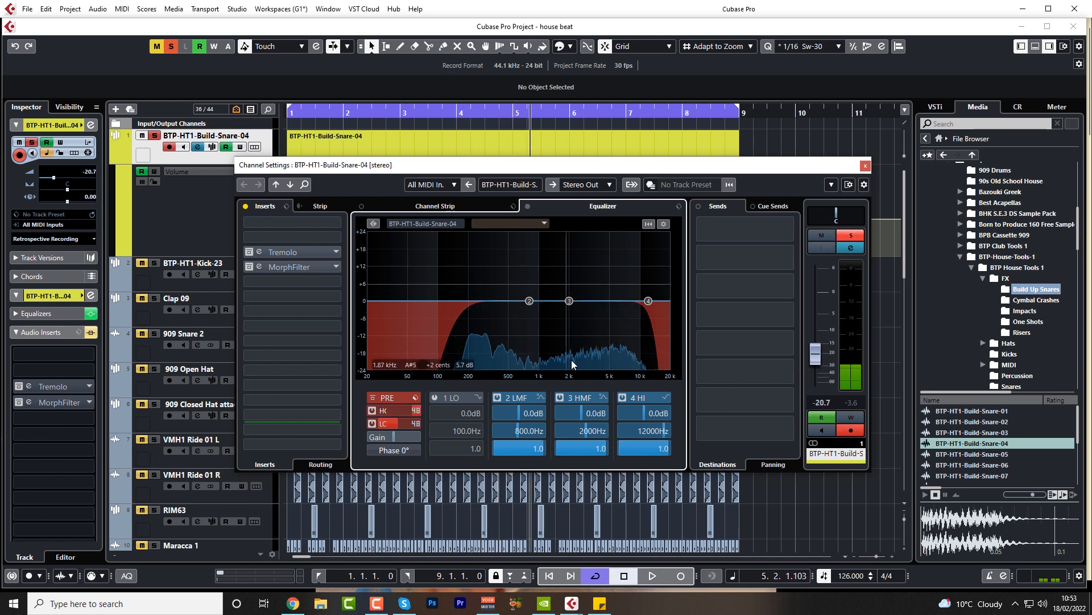
pyautogui.click(372, 410)
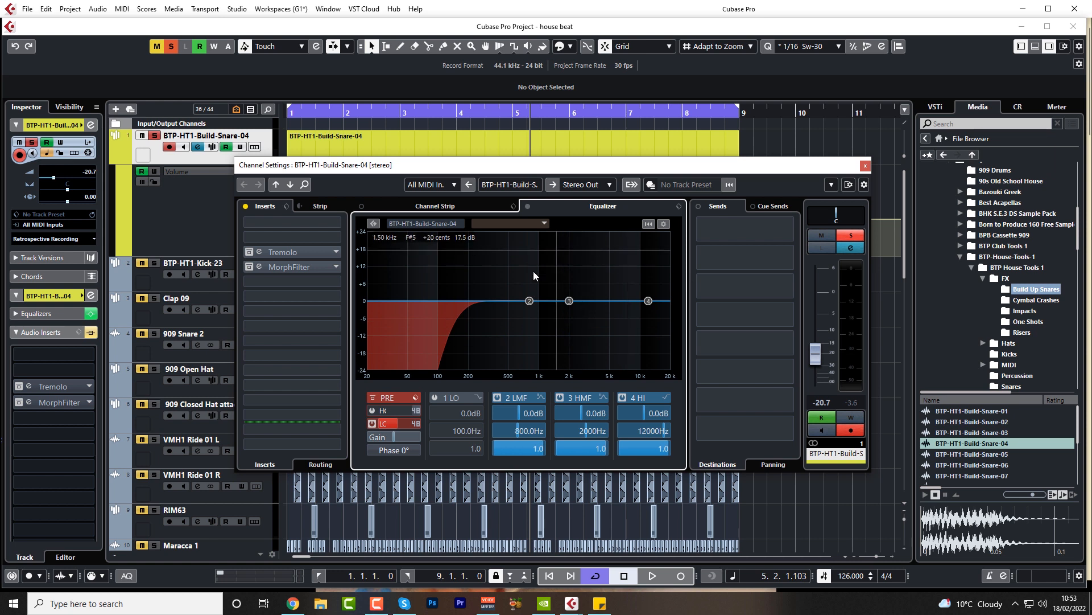
# - Boost EQ band 3 around 1083 Hz with a Q of 2.3 and sweep it during playback to 1705 Hz at 0.8 dB
pyautogui.moveTo(569, 300); pyautogui.dragTo(543, 279)
pyautogui.moveTo(580, 450); pyautogui.dragTo(589, 411)
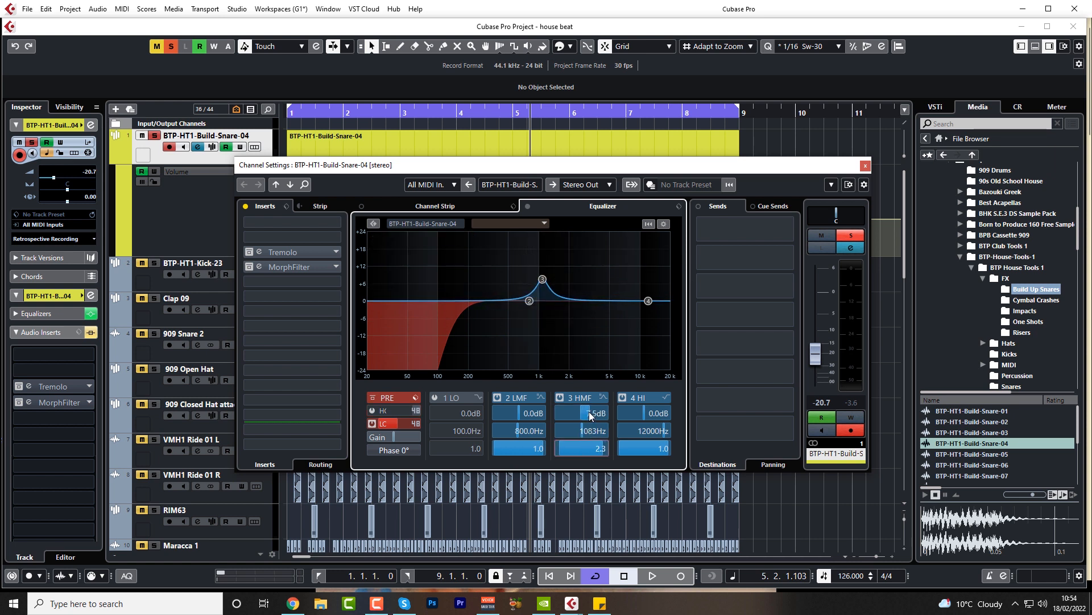
pyautogui.press('space')
pyautogui.moveTo(543, 279); pyautogui.dragTo(563, 302)
pyautogui.press('space')
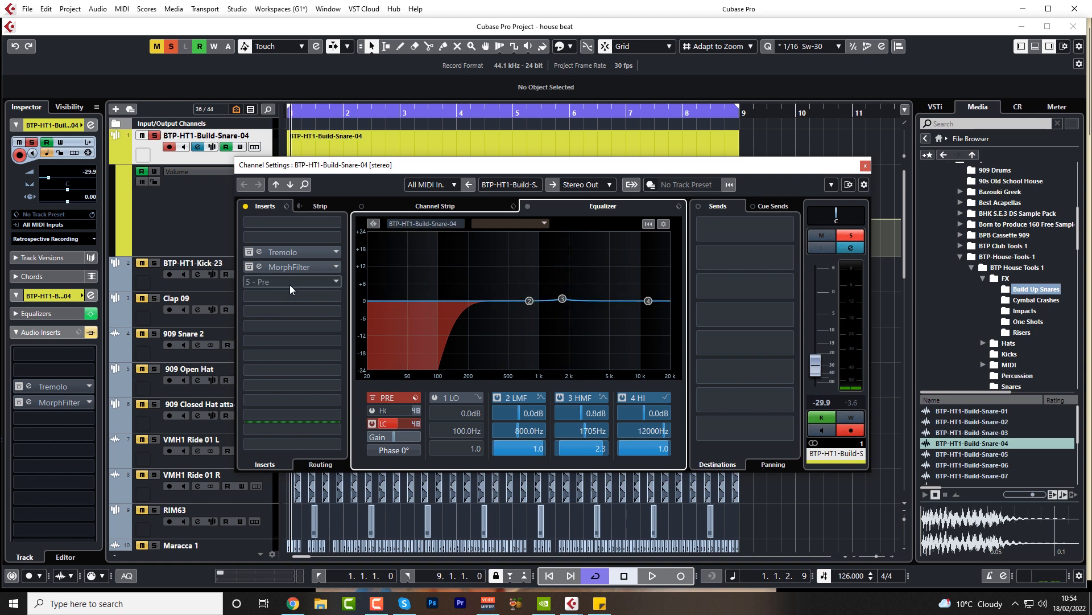
# - Open the snare's MorphFilter insert and take it out of bypass
pyautogui.click(297, 266)
pyautogui.moveTo(669, 206); pyautogui.dragTo(561, 175)
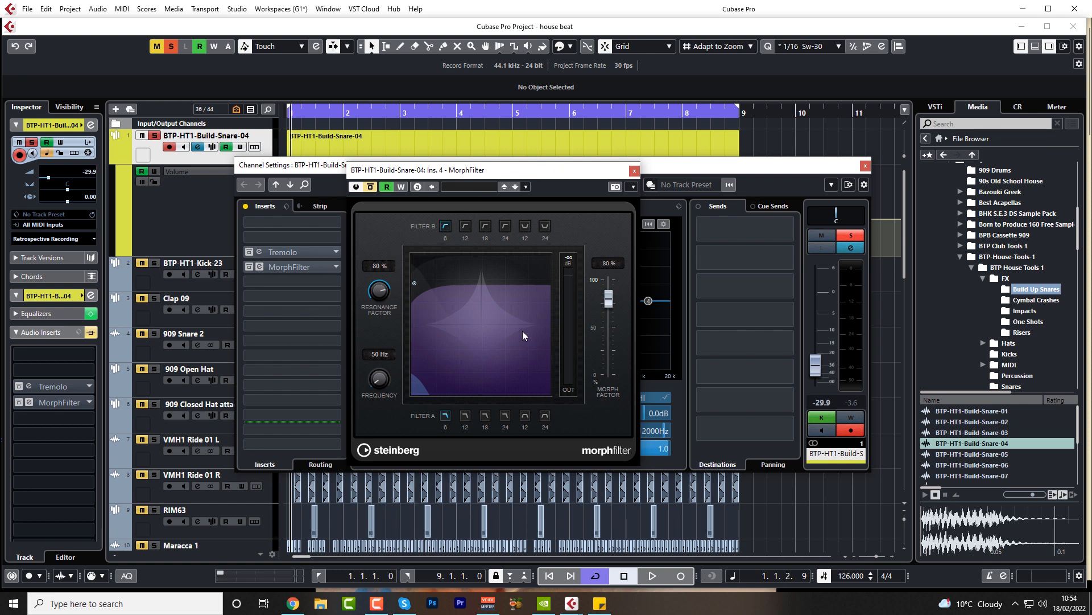
pyautogui.click(249, 267)
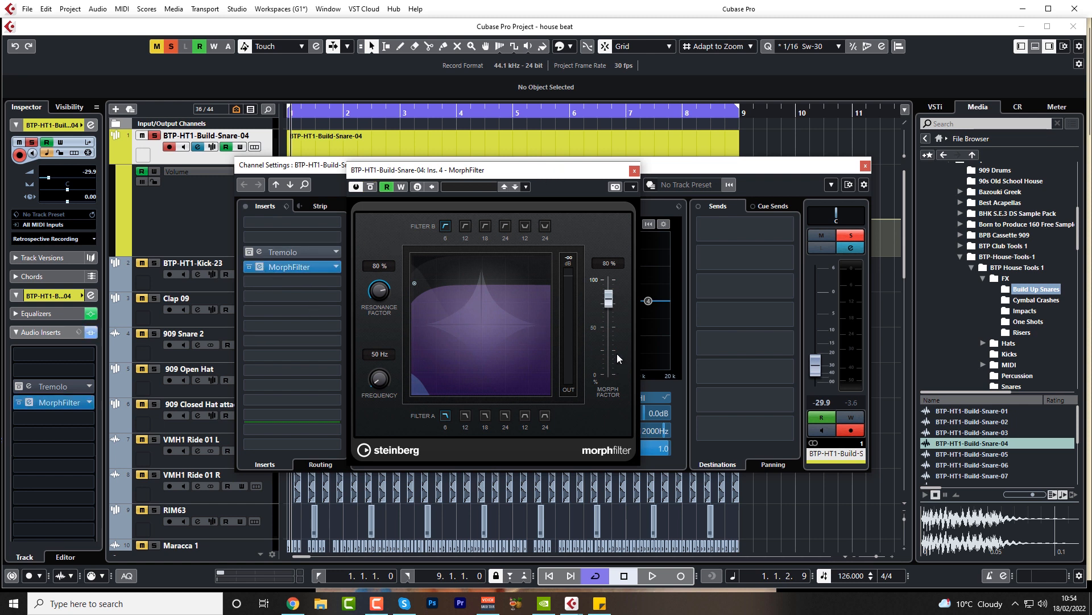
pyautogui.moveTo(470, 174); pyautogui.dragTo(496, 178)
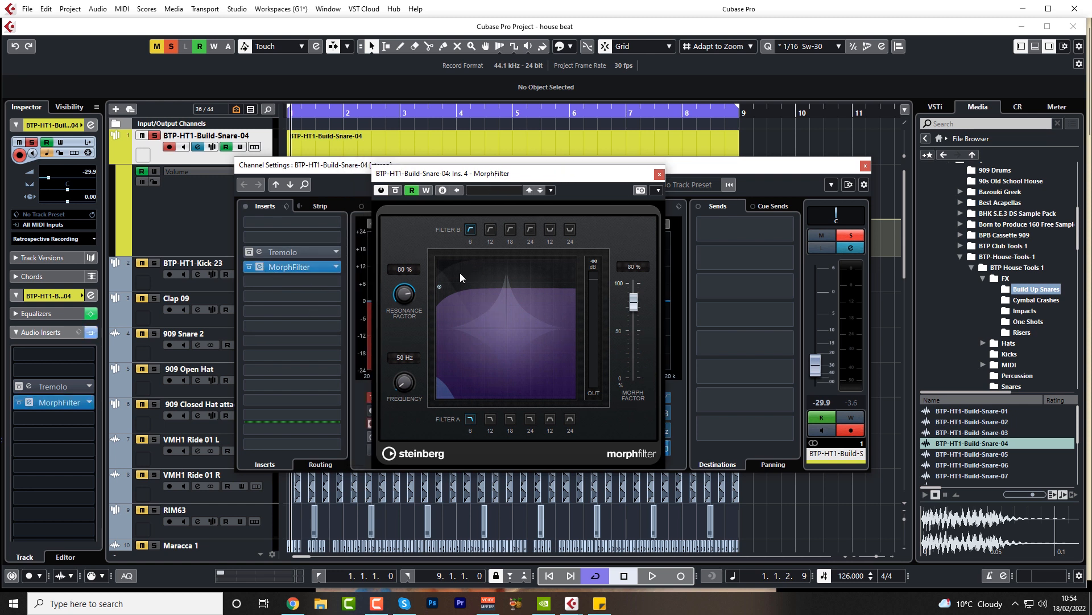
# - Sweep the MorphFilter to 1971 Hz with a 69 % morph factor while the snare plays, and close the plug-in
pyautogui.moveTo(460, 272); pyautogui.dragTo(537, 301)
pyautogui.press('space')
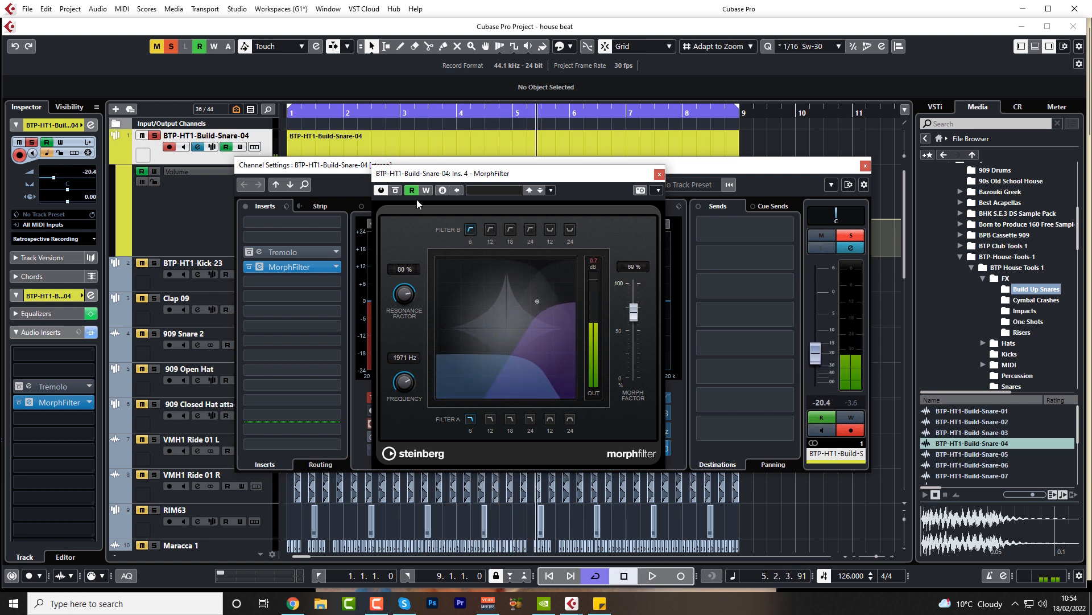
pyautogui.click(659, 173)
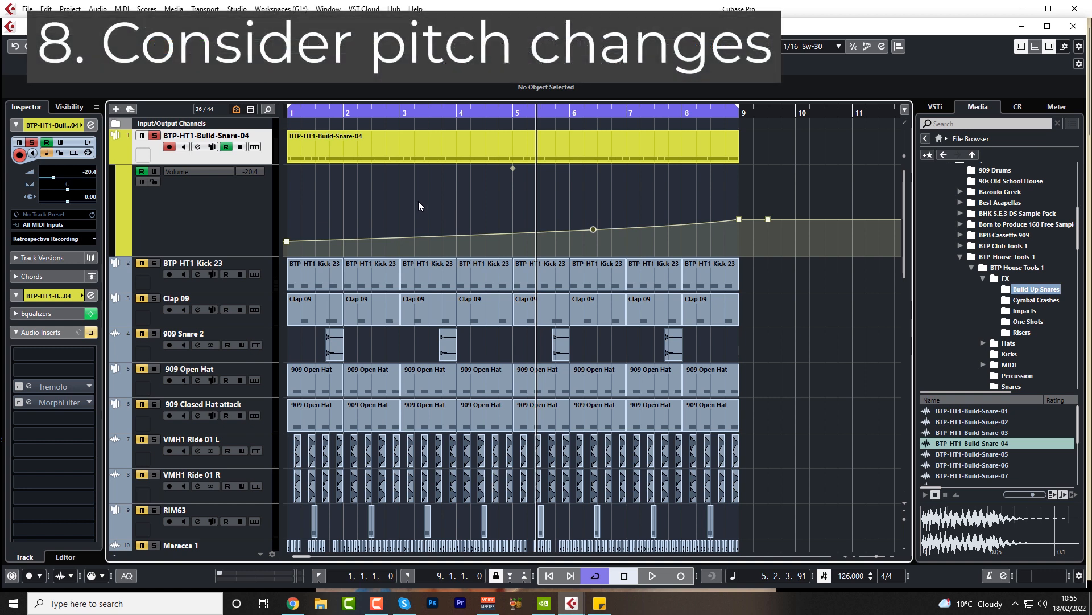
# - Open the snare part in the Key Editor and place the playback position at the start of bar 7
pyautogui.doubleClick(568, 148)
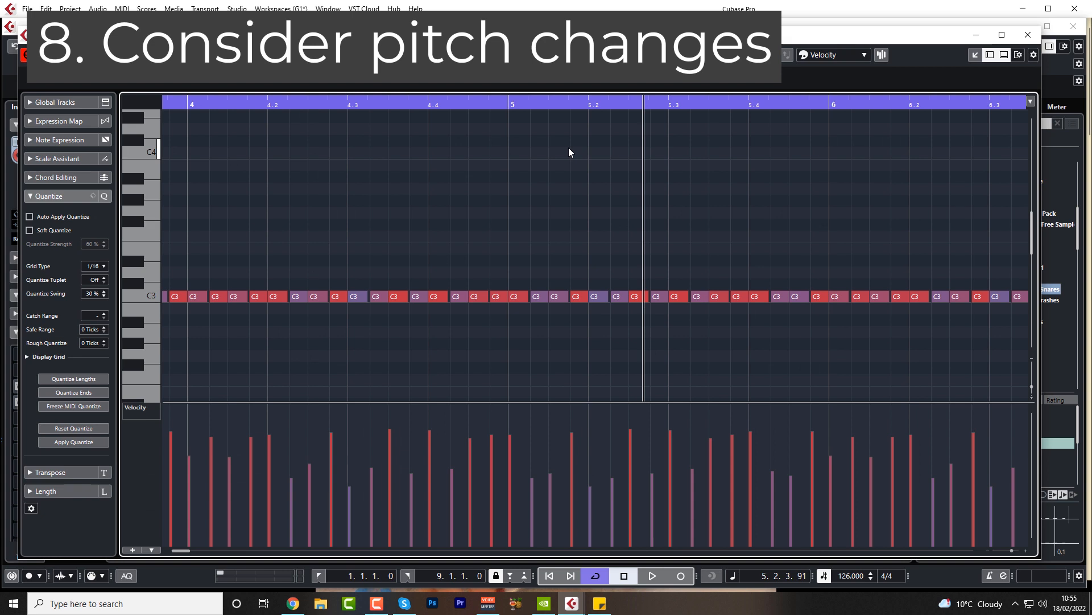
pyautogui.press('g')
pyautogui.press('g')
pyautogui.press('g')
pyautogui.press('g')
pyautogui.press('g')
pyautogui.press('g')
pyautogui.press('g')
pyautogui.press('g')
pyautogui.press('g')
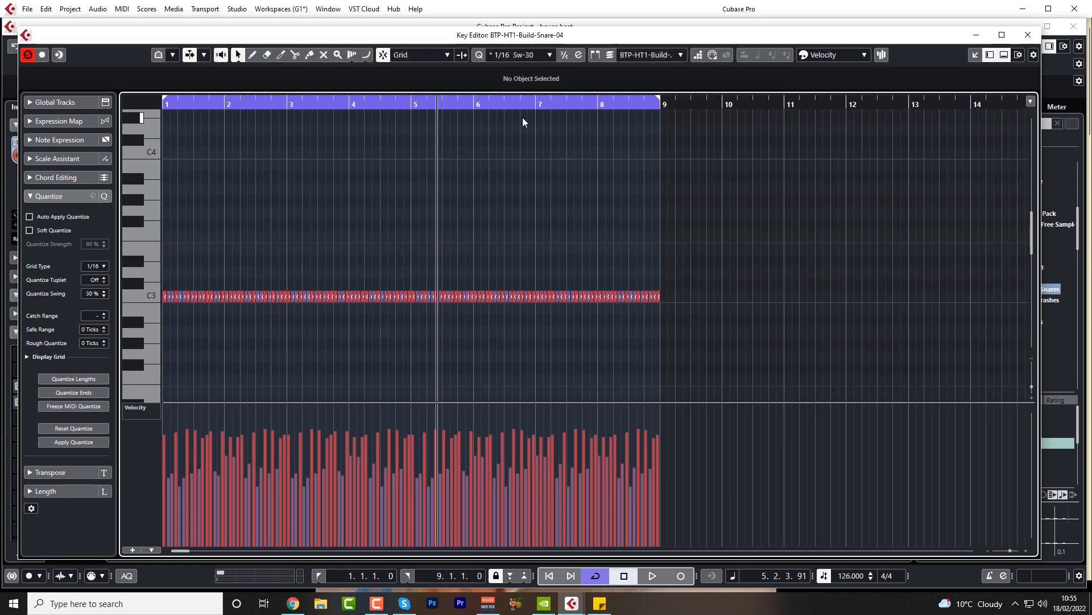
pyautogui.moveTo(534, 103); pyautogui.dragTo(536, 117)
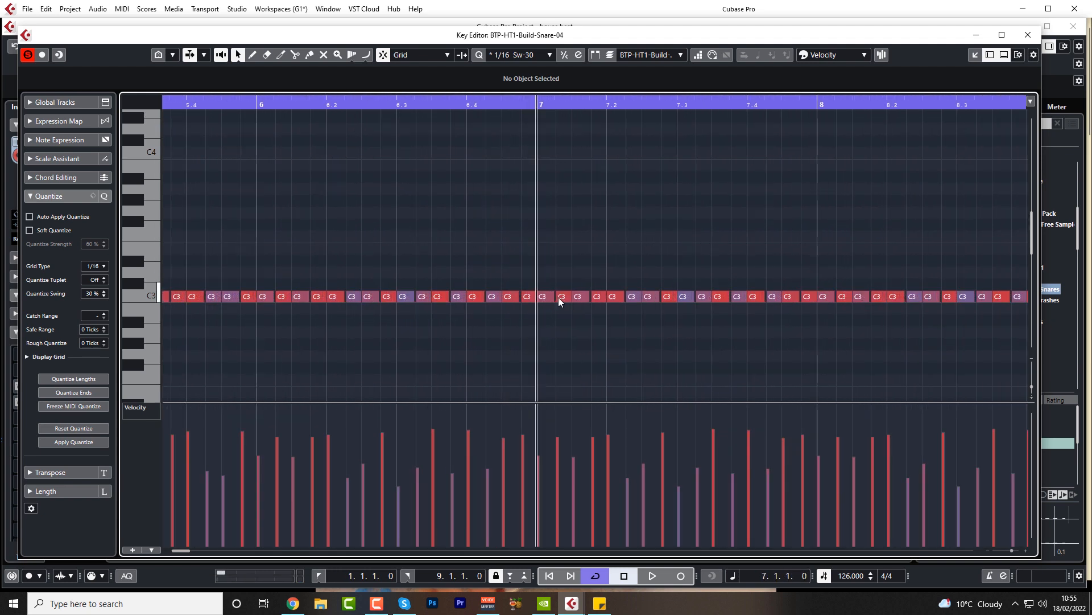
# - Raise the successive snare notes after the first one in bar 7 by one more semitone each, starting at C#3
pyautogui.moveTo(562, 297); pyautogui.dragTo(561, 285)
pyautogui.moveTo(580, 297); pyautogui.dragTo(615, 249)
pyautogui.moveTo(633, 298); pyautogui.dragTo(635, 238)
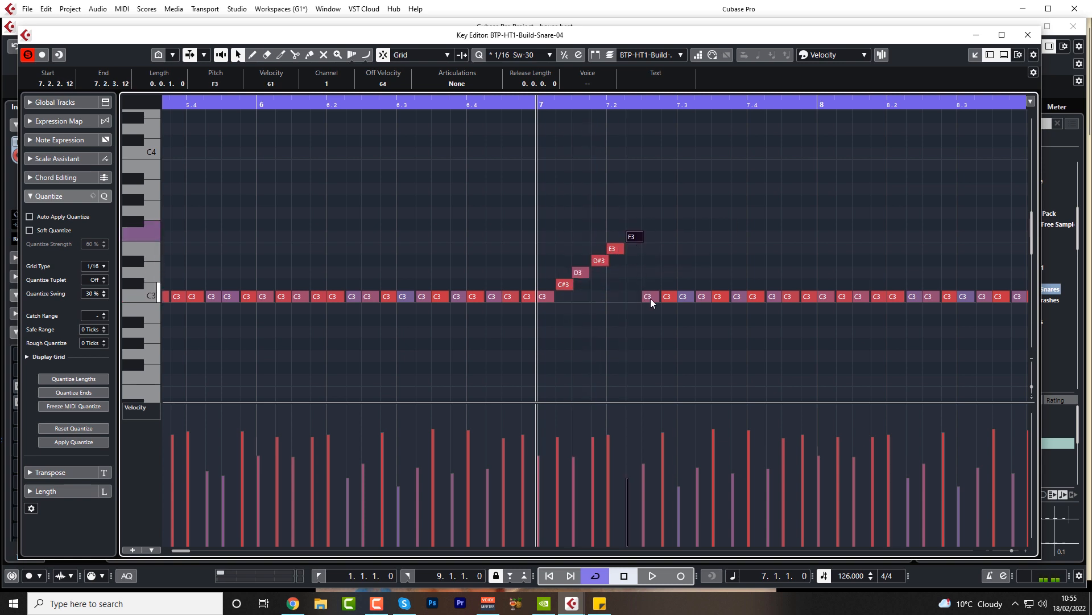
pyautogui.moveTo(650, 300); pyautogui.dragTo(670, 214)
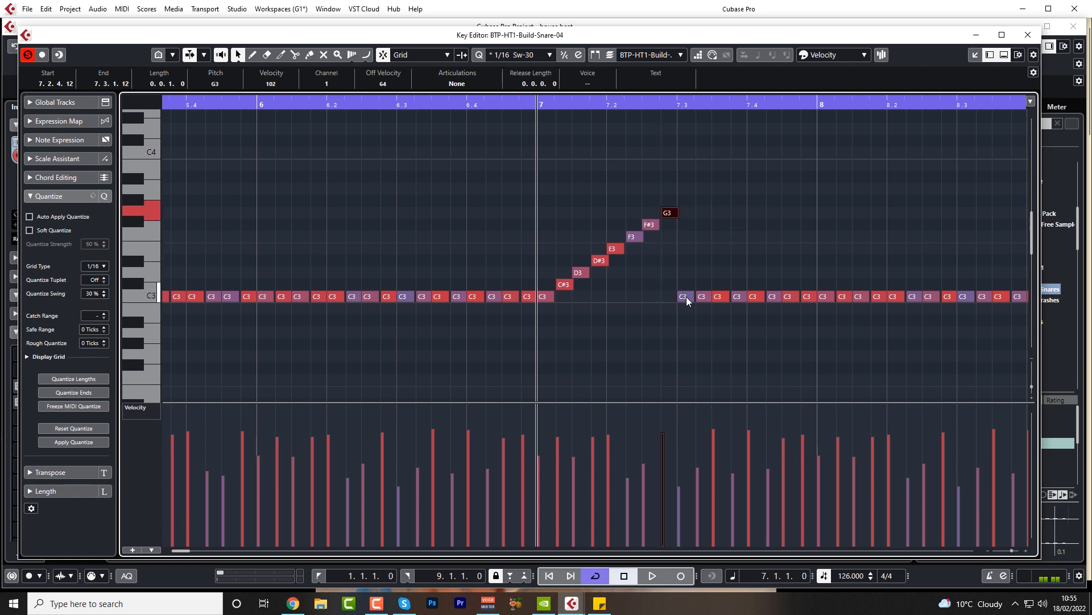
pyautogui.moveTo(686, 296); pyautogui.dragTo(687, 201)
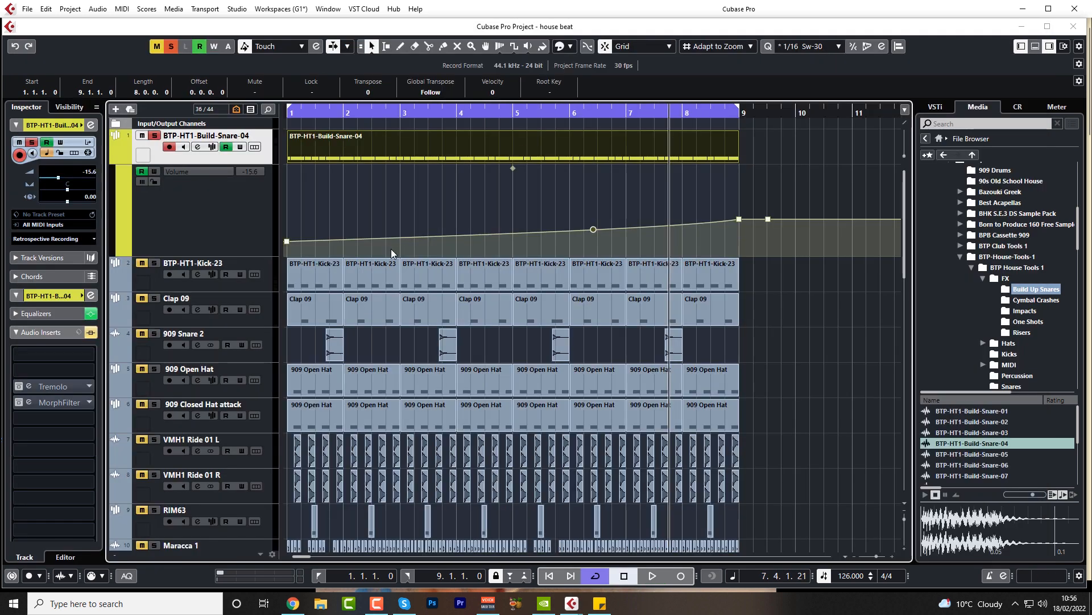
# - Try raising the snare sampler's coarse pitch to 12 semitones in Sampler Control during playback, and reset it to 0
pyautogui.click(209, 148)
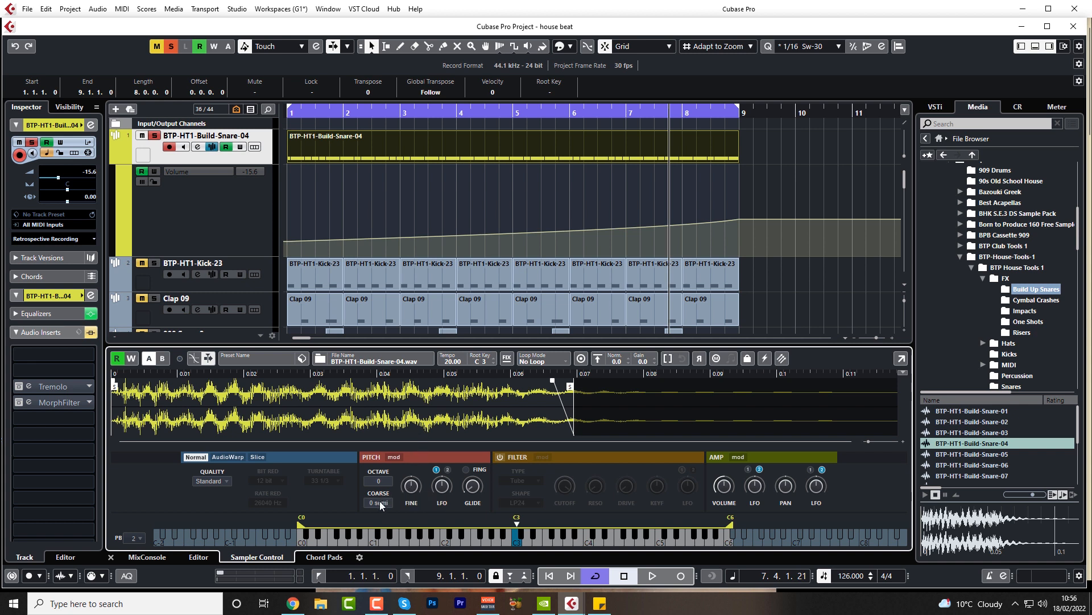
pyautogui.moveTo(380, 505); pyautogui.dragTo(384, 499)
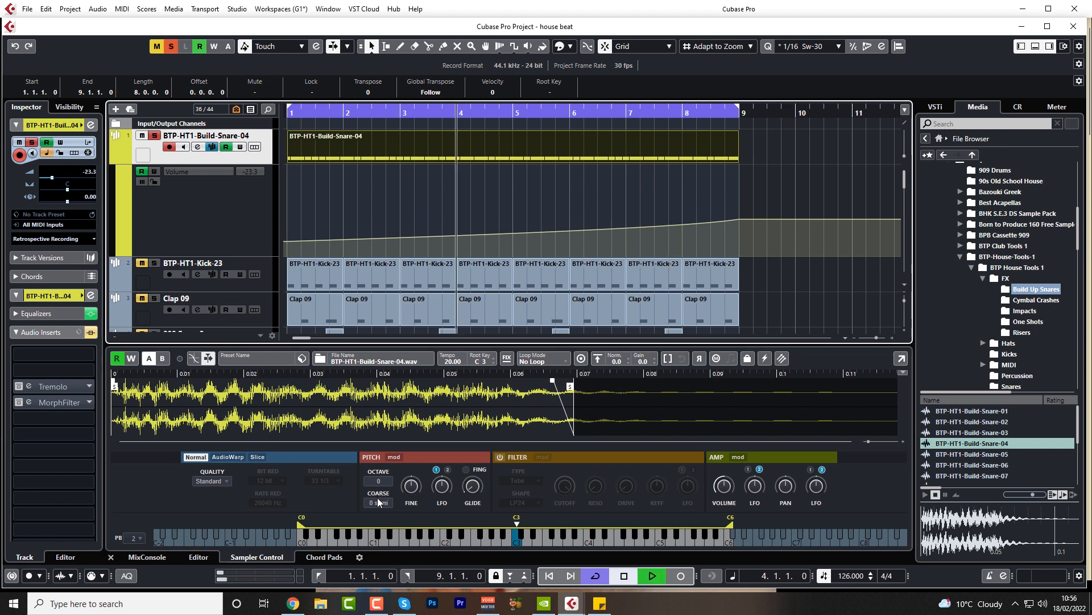
pyautogui.press('space')
pyautogui.moveTo(379, 503); pyautogui.dragTo(381, 480)
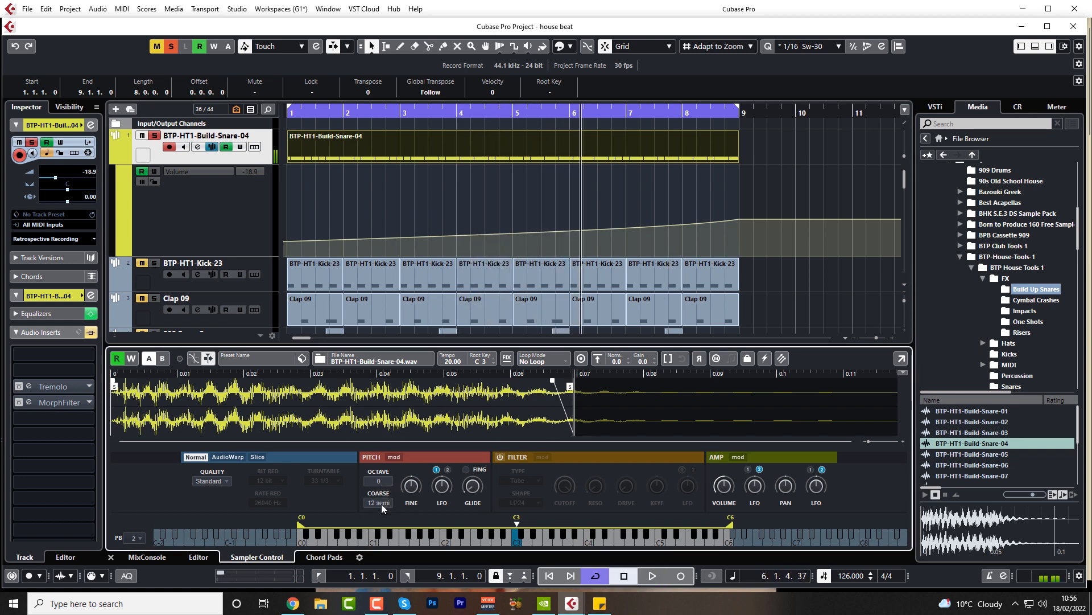
pyautogui.press('space')
pyautogui.keyDown('ctrl'); pyautogui.click(382, 505); pyautogui.keyUp('ctrl')
# - Open the snare part in the Key Editor, switch its velocity lane to Pitchbend and check the lane's semitone grid range
pyautogui.doubleClick(492, 152)
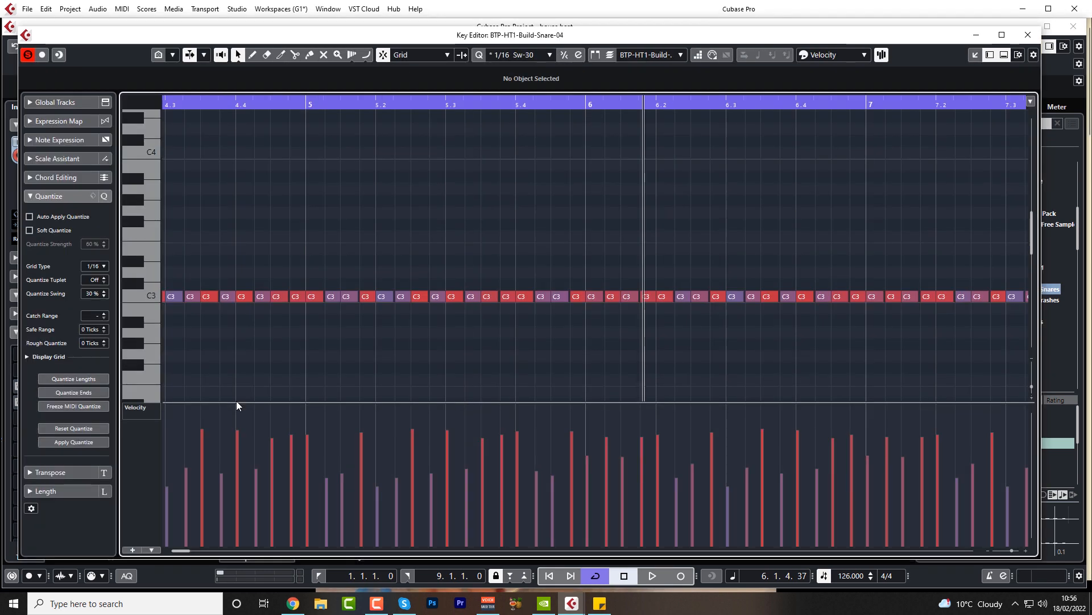
pyautogui.click(146, 406)
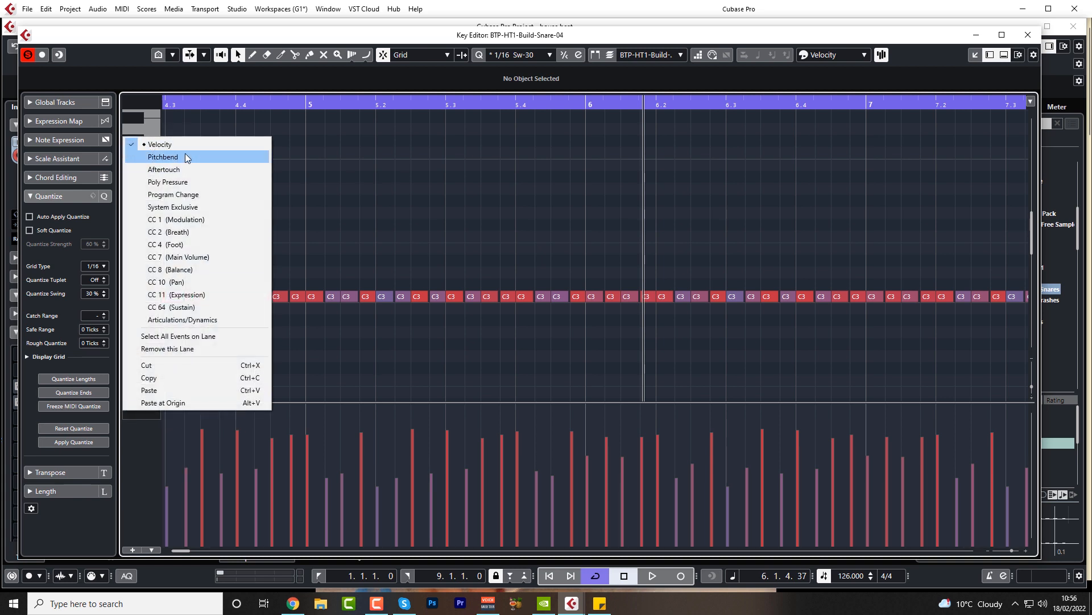
pyautogui.click(184, 157)
pyautogui.click(151, 422)
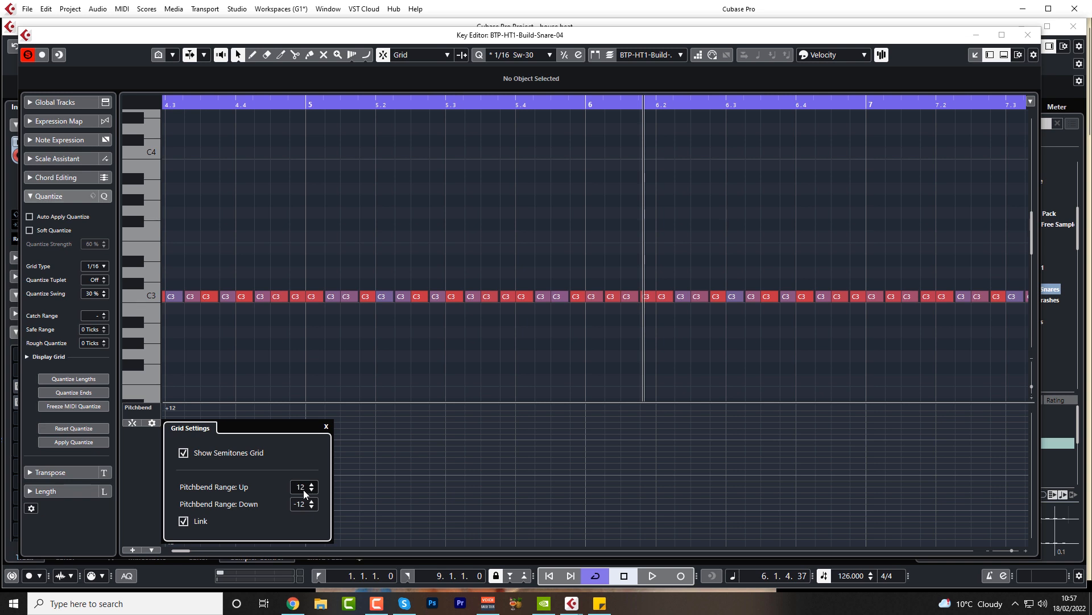
pyautogui.click(335, 432)
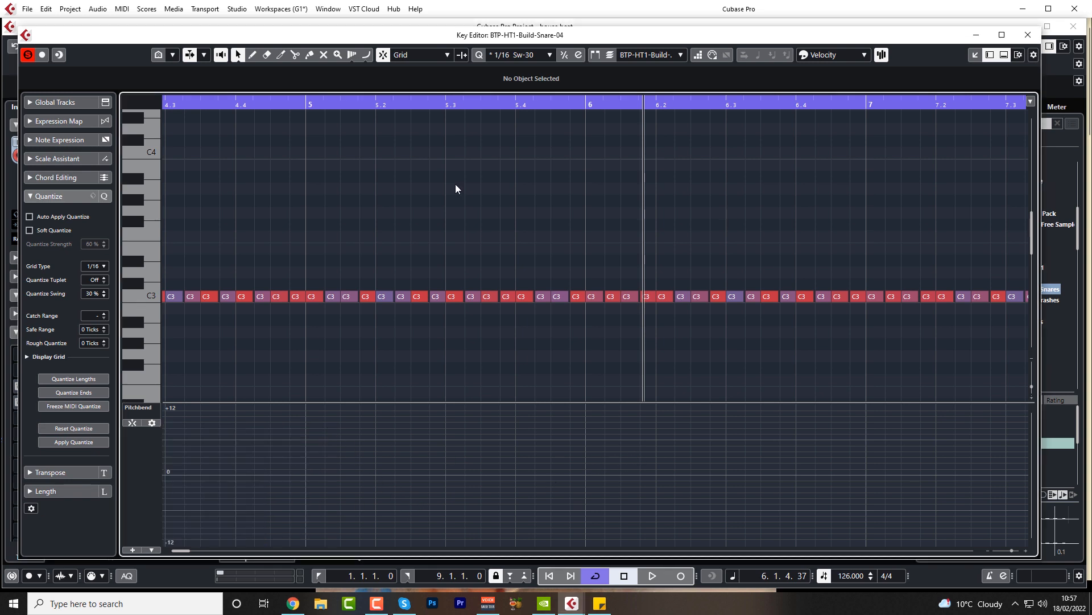
# - Draw a parabolic pitchbend rise from 0 at bar 5 to about +11 semitones at bar 6, play it back and close the editor
pyautogui.click(366, 55)
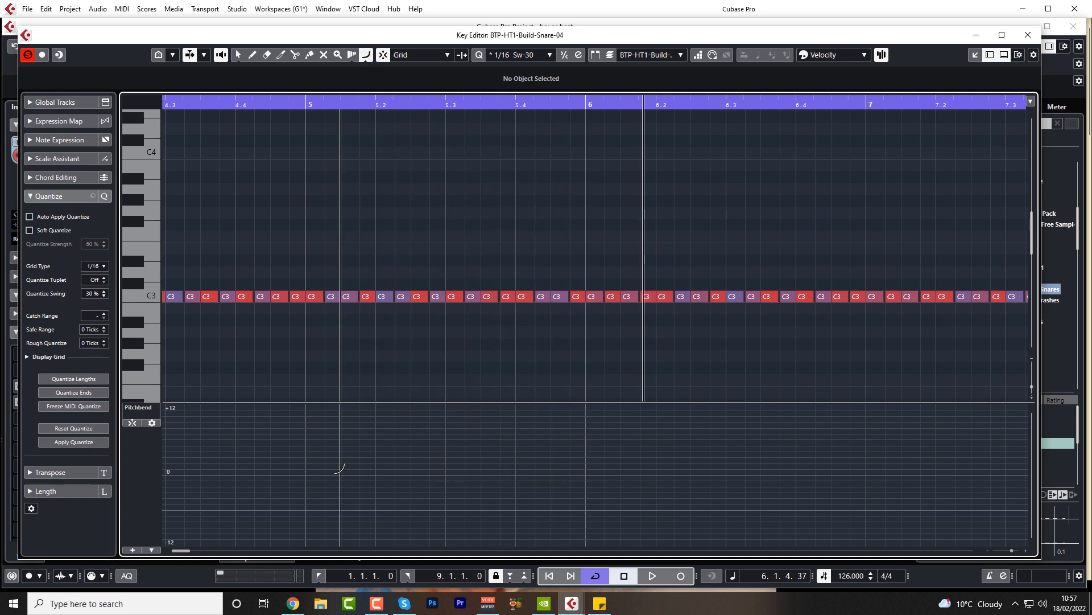
pyautogui.moveTo(309, 472)
pyautogui.mouseDown()
pyautogui.moveTo(535, 436)
pyautogui.moveTo(584, 409)
pyautogui.mouseUp()
pyautogui.press('1')
pyautogui.click(309, 105)
pyautogui.press('space')
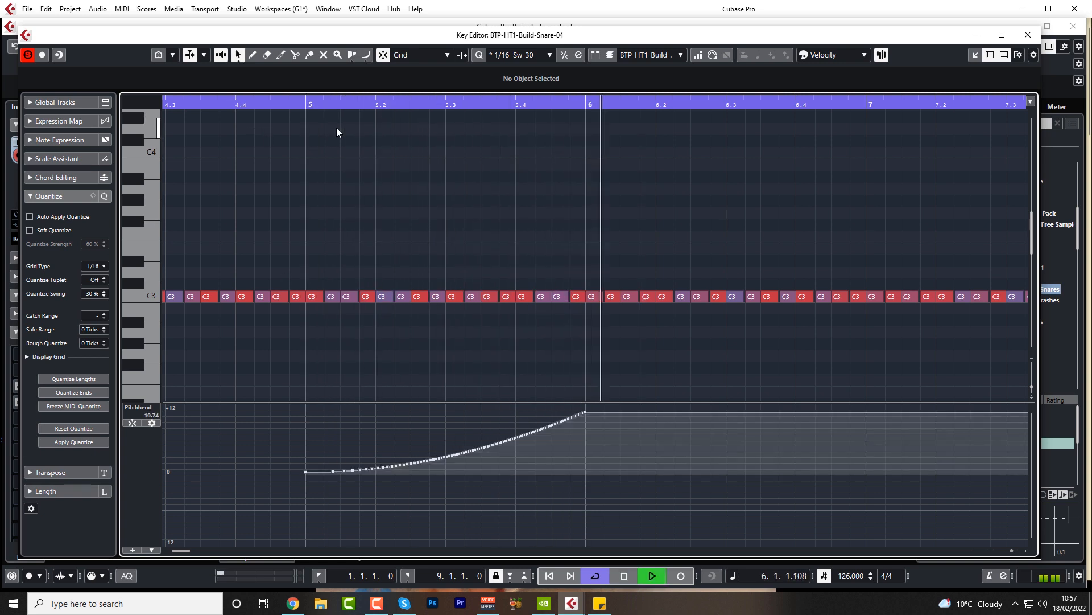
pyautogui.press('space')
pyautogui.press('Escape')
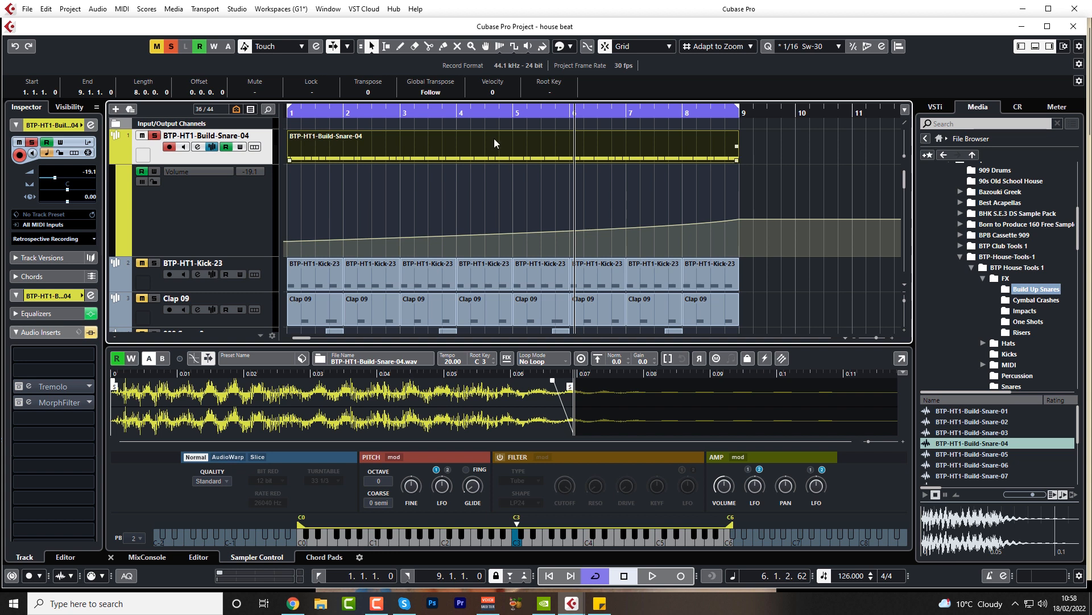
# - Route the snare track's first audio send to REV FX, enable it and set its level to -45.5
pyautogui.moveTo(738, 112); pyautogui.dragTo(750, 132)
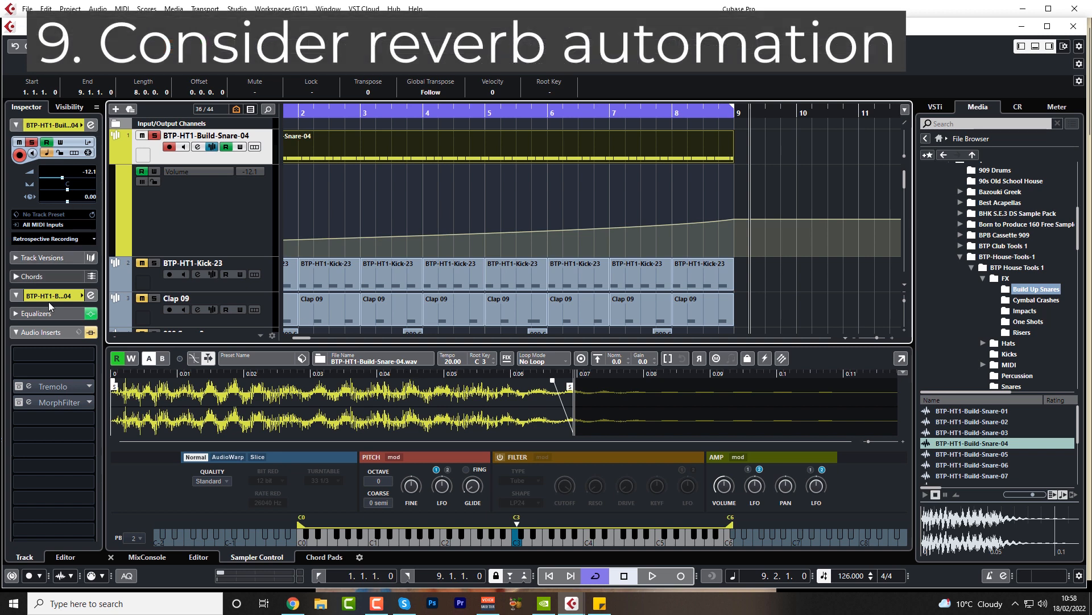
pyautogui.click(56, 332)
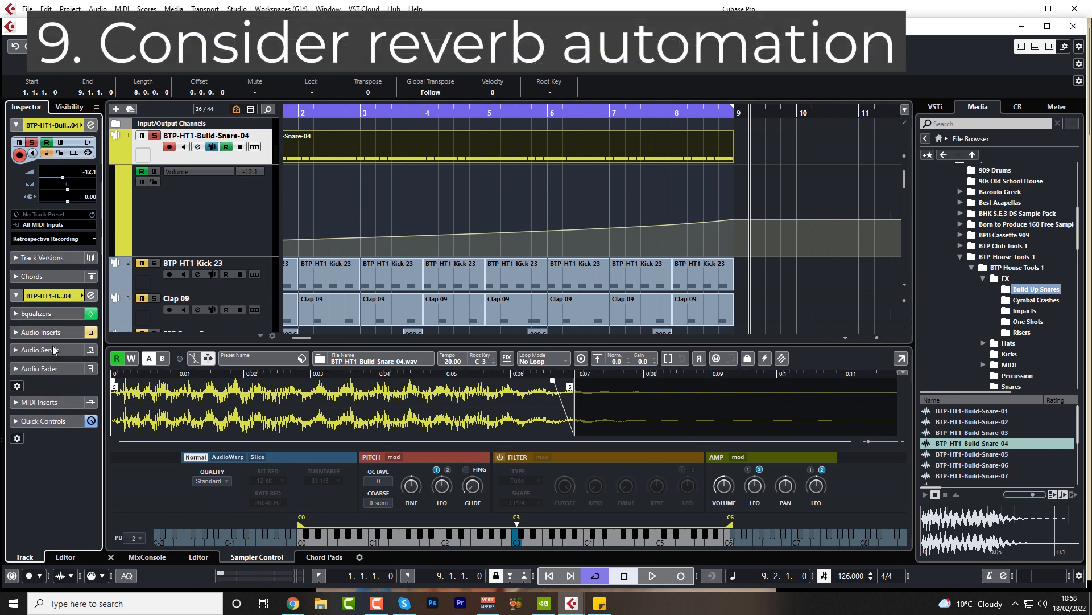
pyautogui.click(54, 350)
pyautogui.click(54, 374)
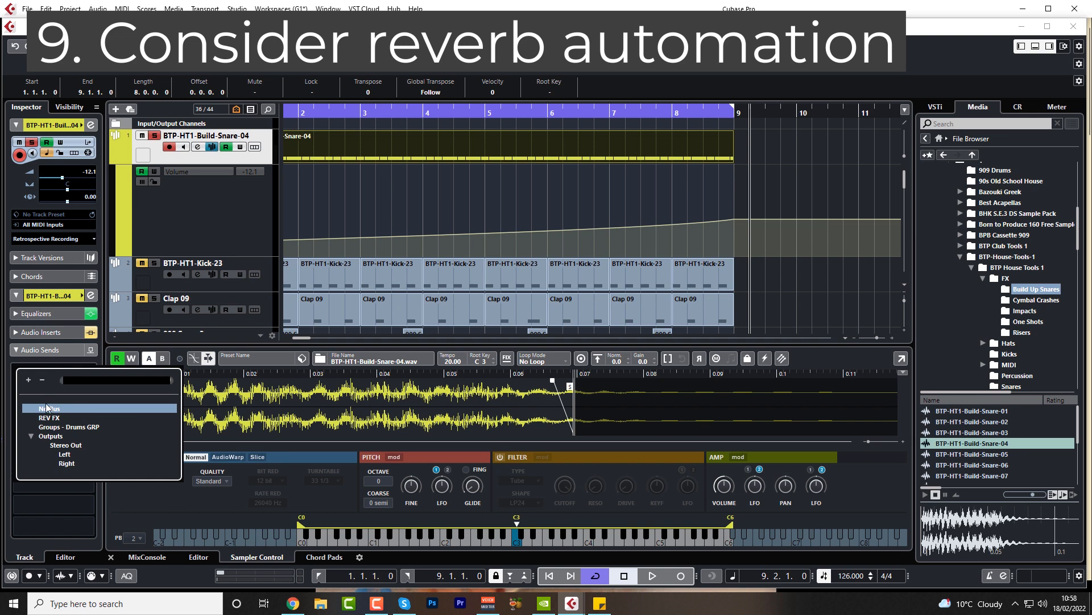
pyautogui.click(52, 421)
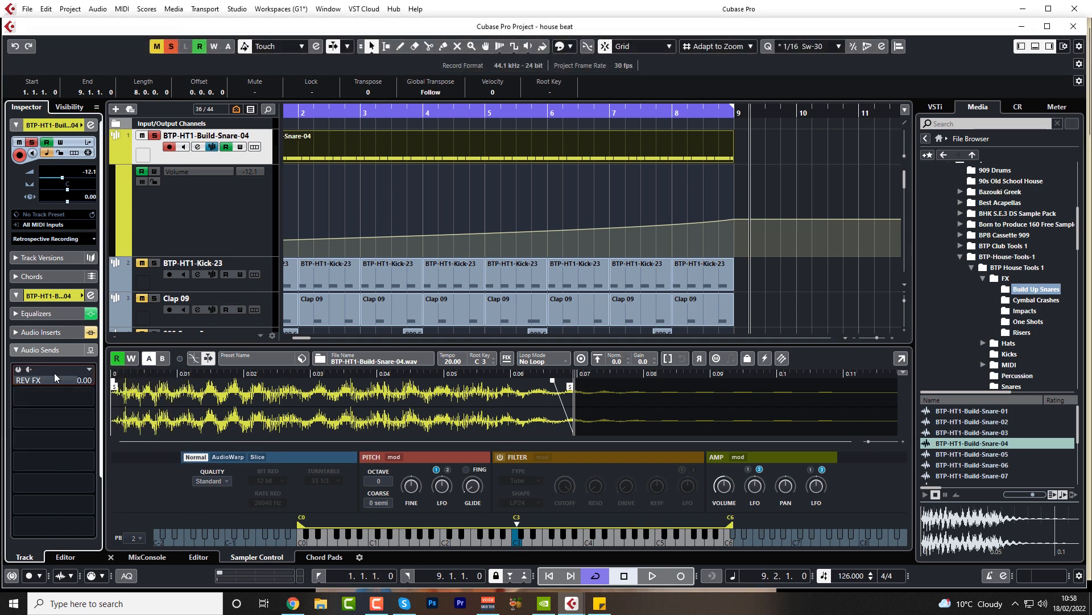
pyautogui.click(14, 370)
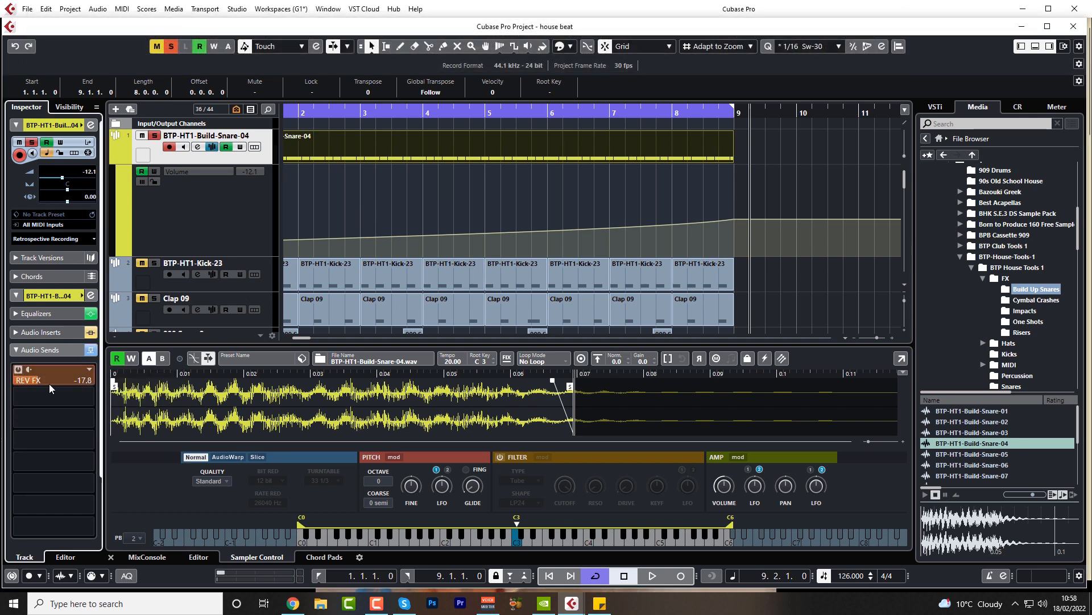
pyautogui.moveTo(49, 384); pyautogui.dragTo(5, 383)
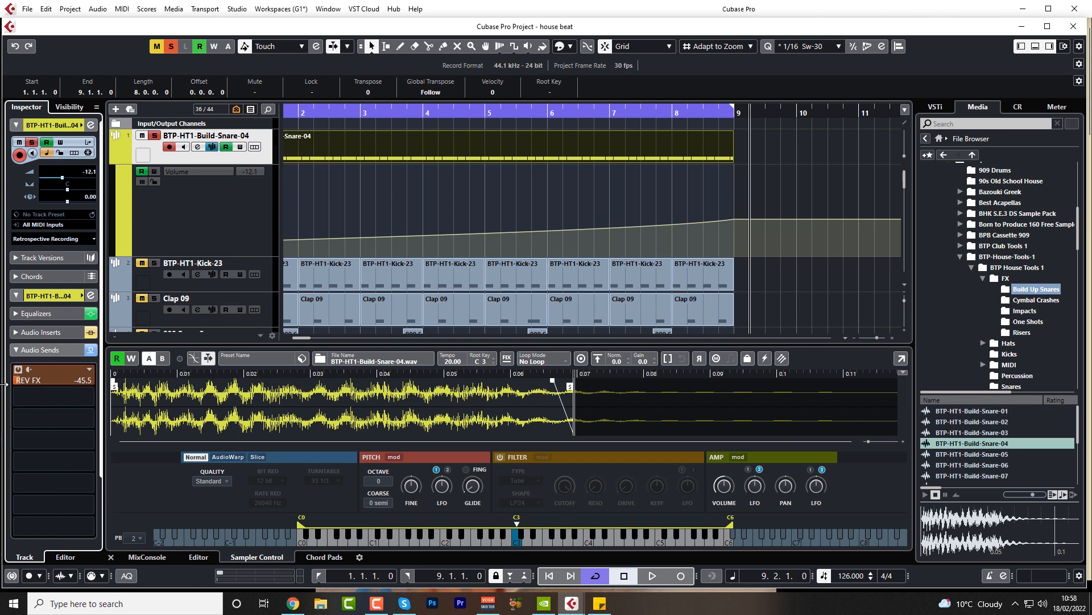
# - Record send automation in the snare's Channel Settings, raising the REV FX level from -45.5 to 4.75 during playback
pyautogui.click(197, 148)
pyautogui.moveTo(636, 164); pyautogui.dragTo(600, 138)
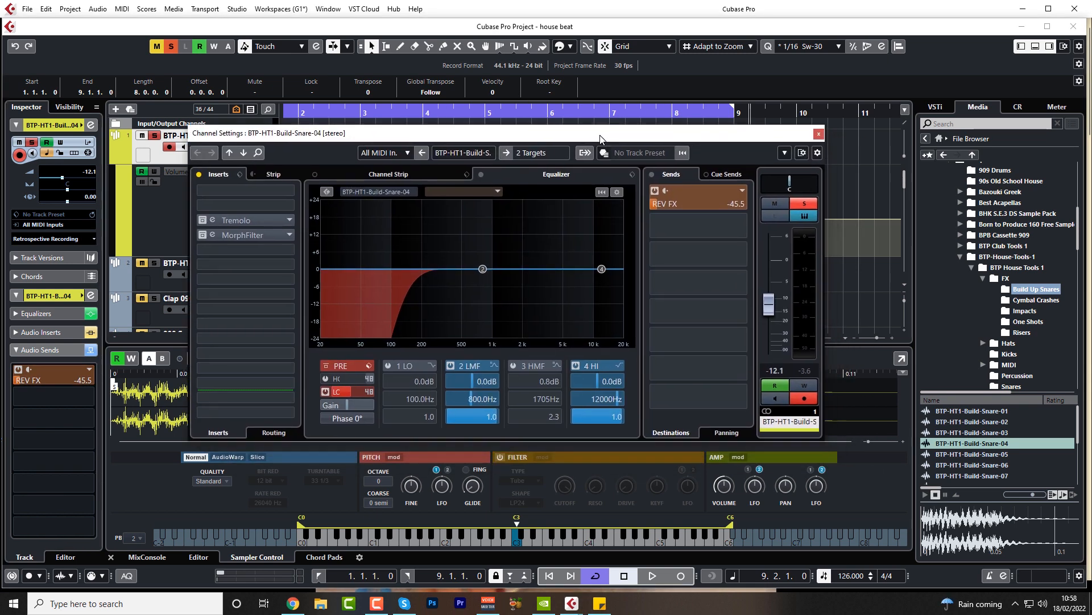
pyautogui.click(813, 388)
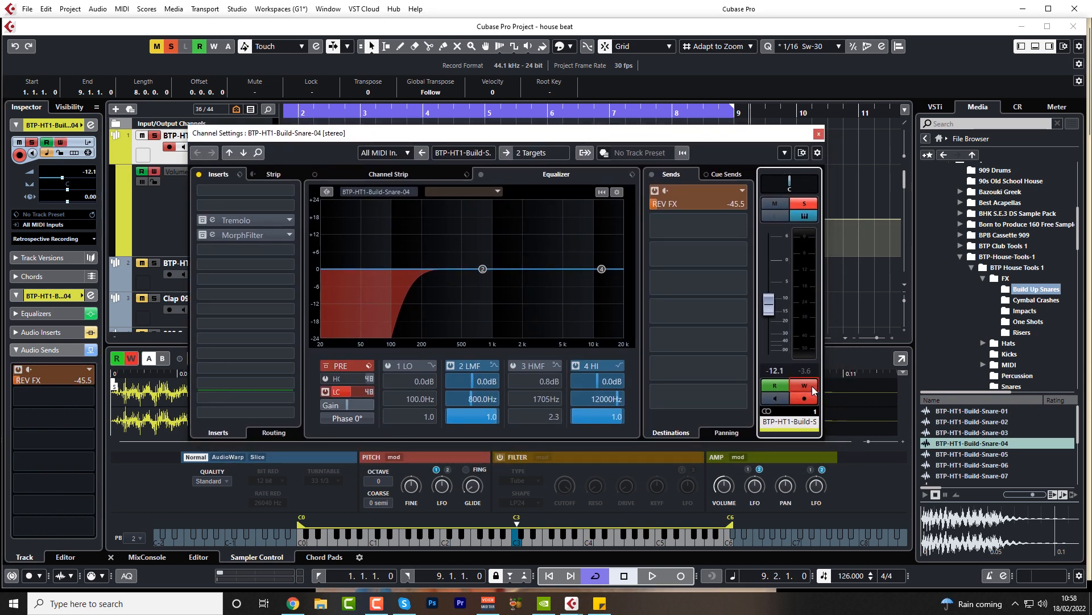
pyautogui.press('space')
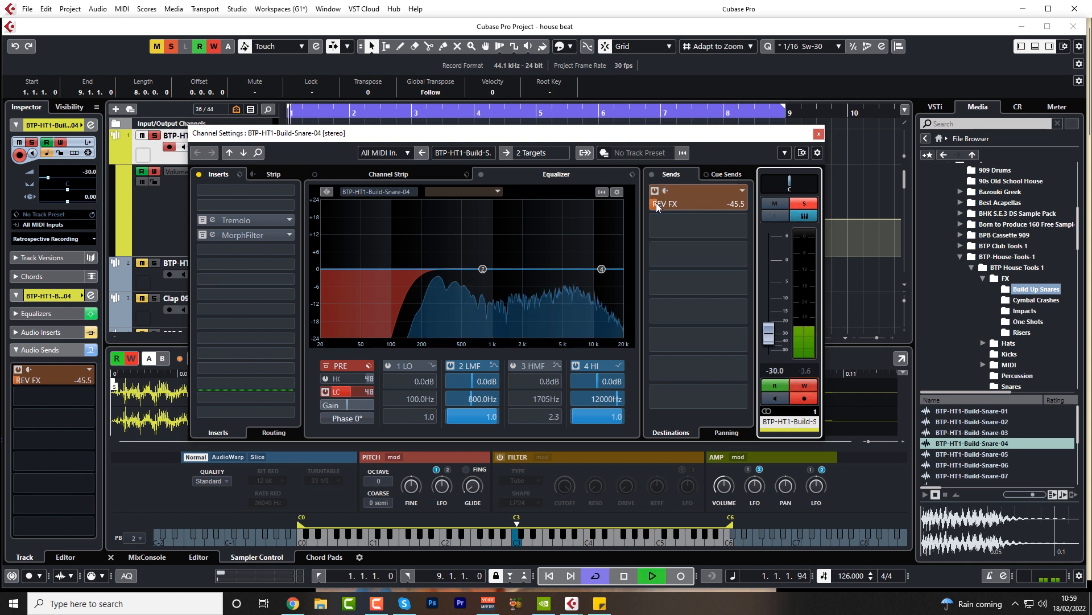
pyautogui.moveTo(657, 208); pyautogui.dragTo(794, 219)
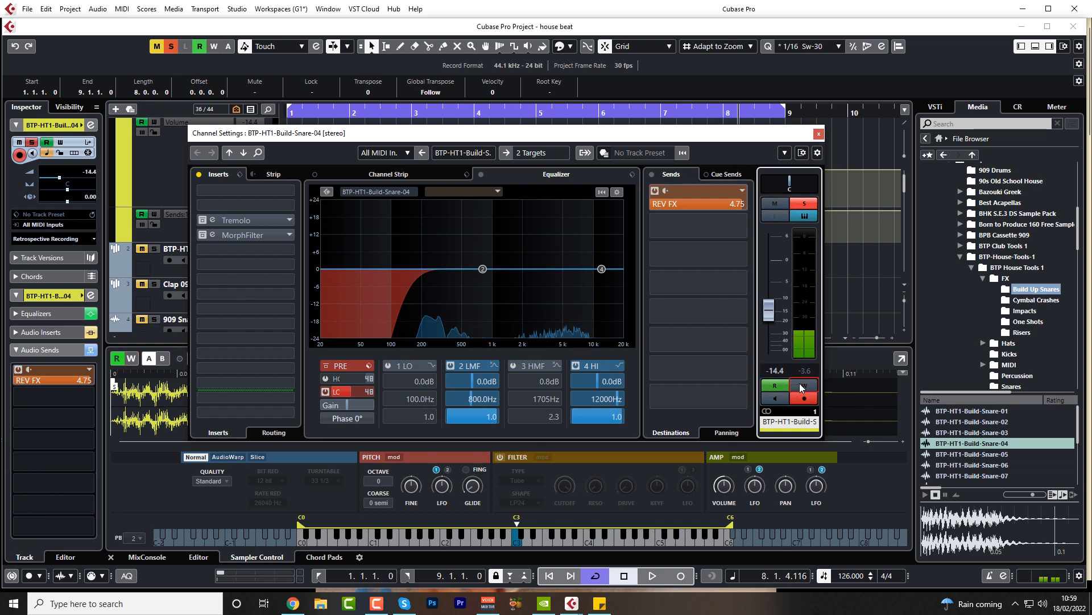
pyautogui.click(818, 134)
# - Redraw the REV FX send automation with the Parabola tool as a curve rising from bar 1 to about 3.1 at 9.3.1
pyautogui.click(260, 241)
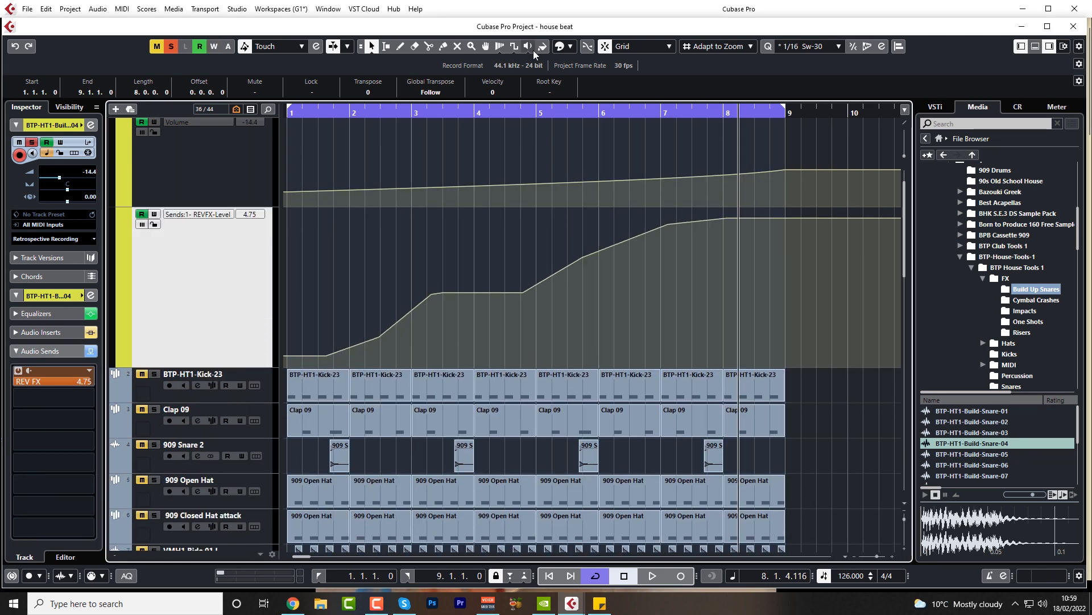
pyautogui.click(513, 47)
pyautogui.click(514, 47)
pyautogui.click(531, 74)
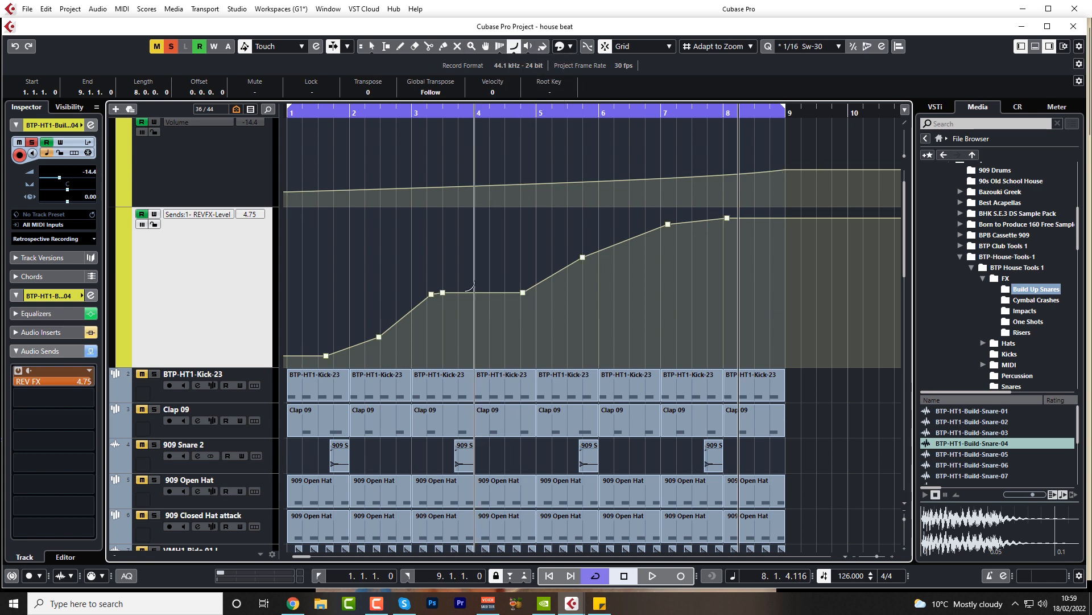
pyautogui.moveTo(289, 359)
pyautogui.mouseDown()
pyautogui.moveTo(677, 343)
pyautogui.moveTo(813, 239)
pyautogui.moveTo(817, 224)
pyautogui.mouseUp()
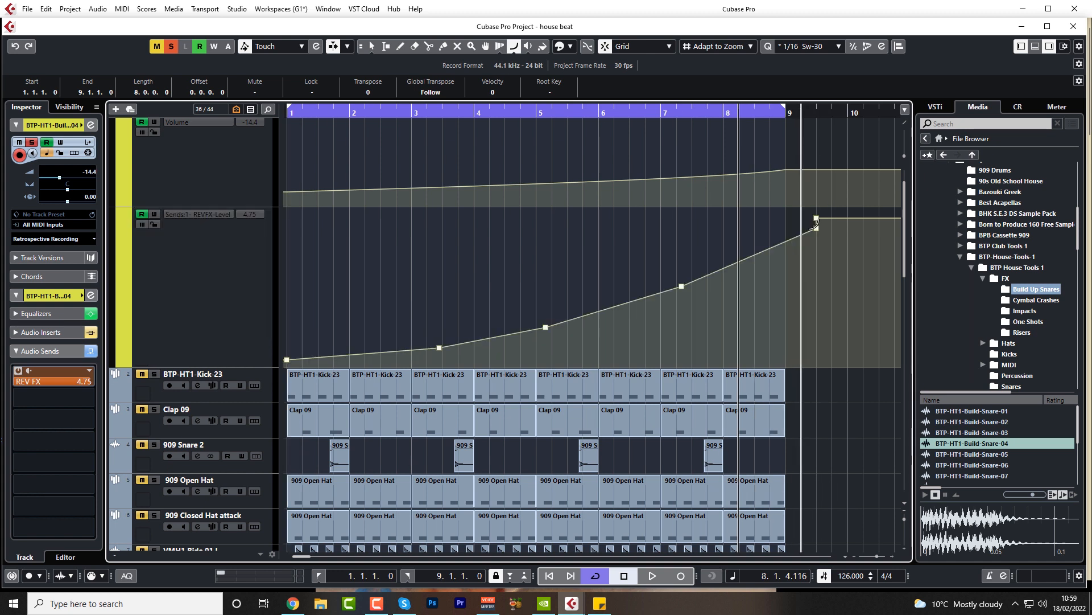
pyautogui.click(371, 45)
# - Delete the intermediate points of the REV FX send automation between bars 3 and 8 while the snare plays
pyautogui.press('space')
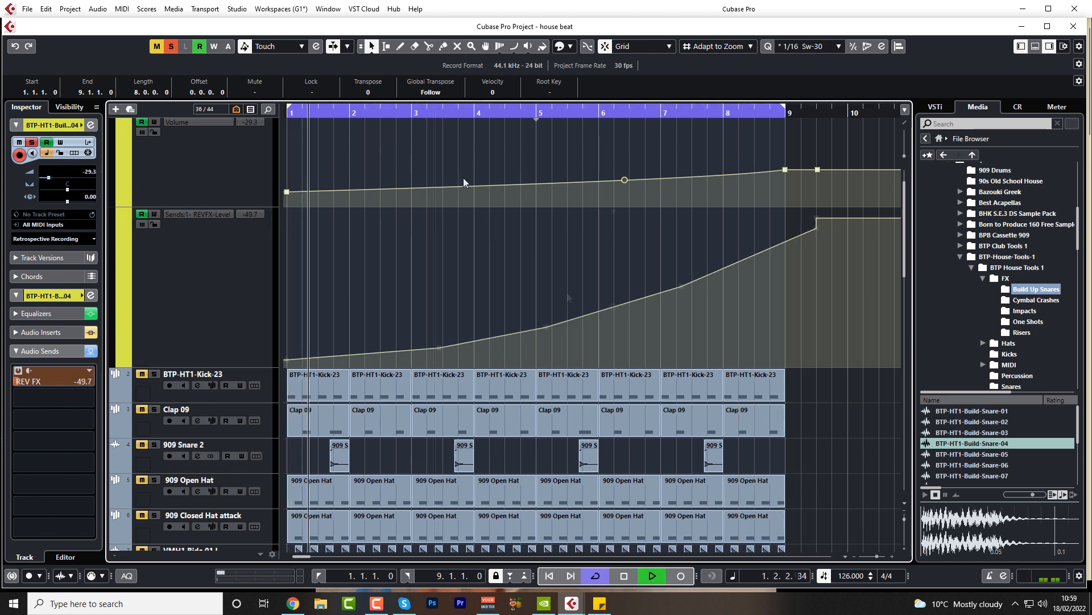
pyautogui.moveTo(423, 316); pyautogui.dragTo(577, 354)
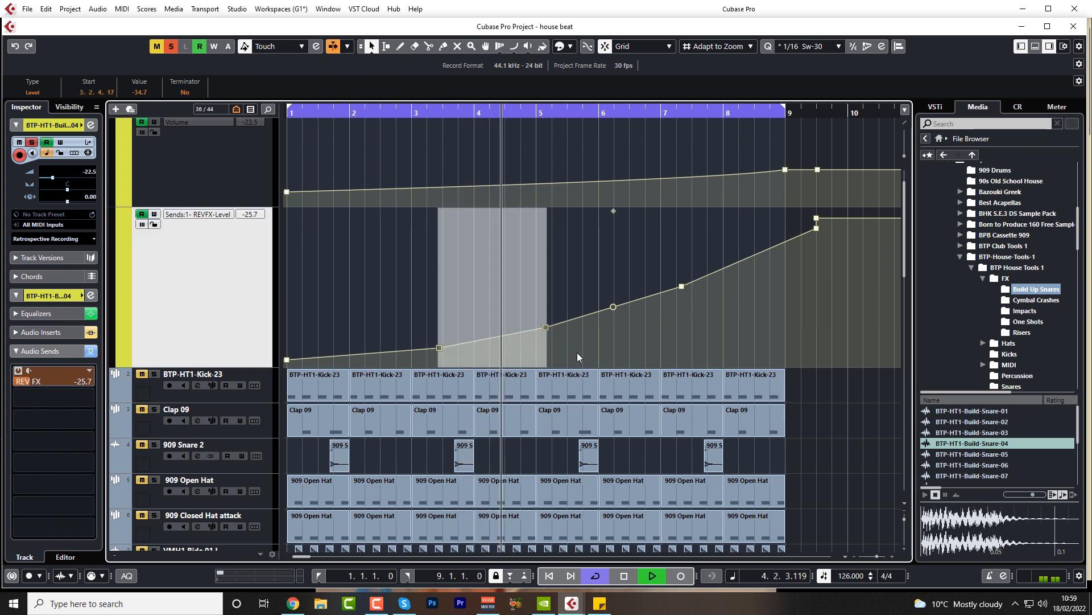
pyautogui.press('Delete')
pyautogui.moveTo(681, 250); pyautogui.dragTo(702, 330)
pyautogui.press('Delete')
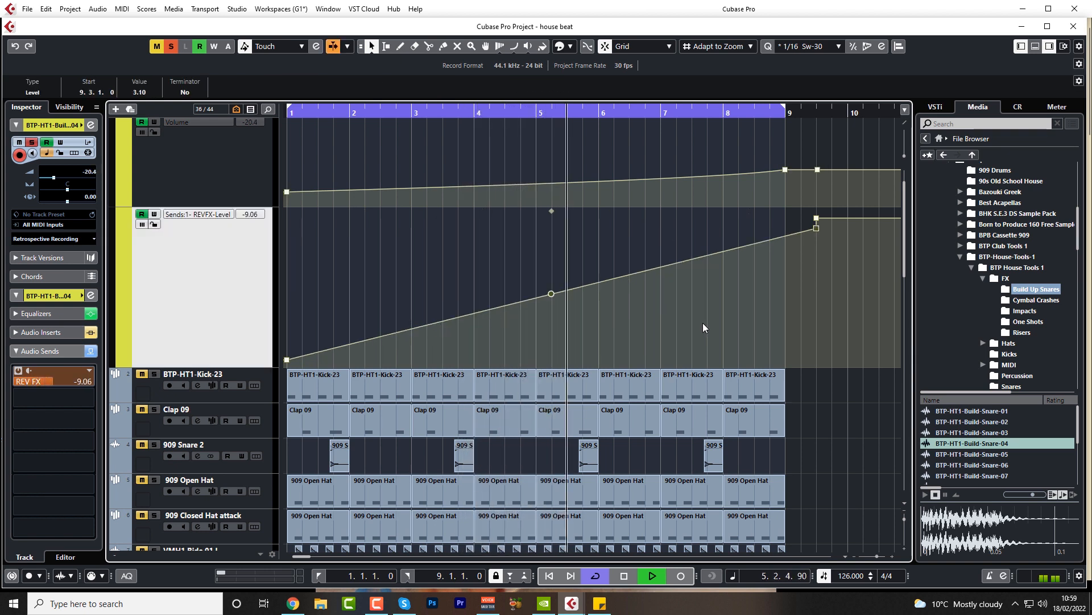
# - Bend the REV FX send ramp into a smooth upward curve and raise its end point at 9.3.1 to 6.02
pyautogui.moveTo(553, 294); pyautogui.dragTo(625, 316)
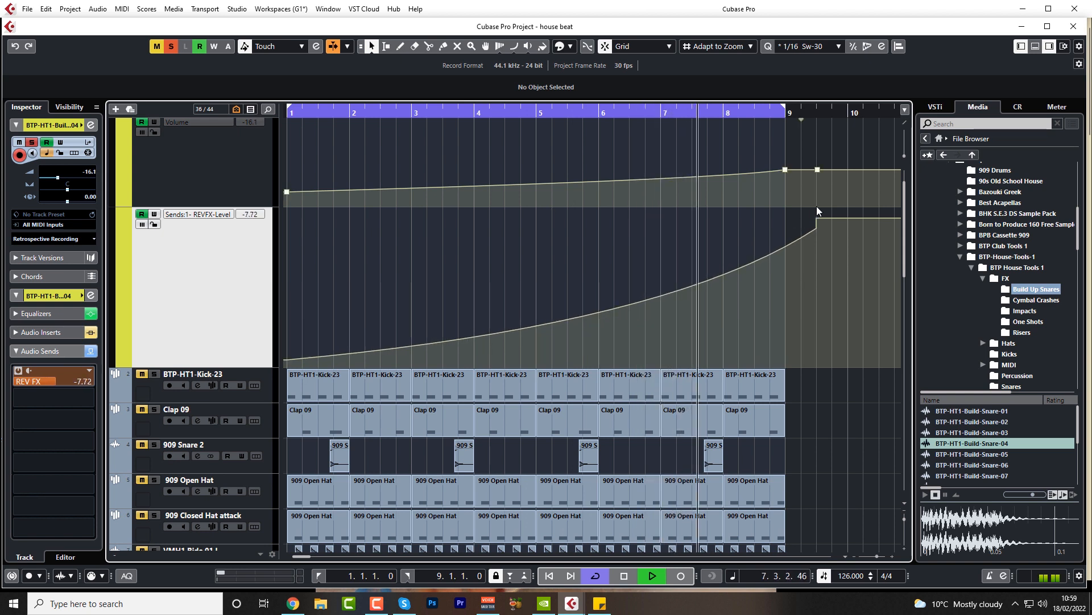
pyautogui.moveTo(818, 228); pyautogui.dragTo(818, 209)
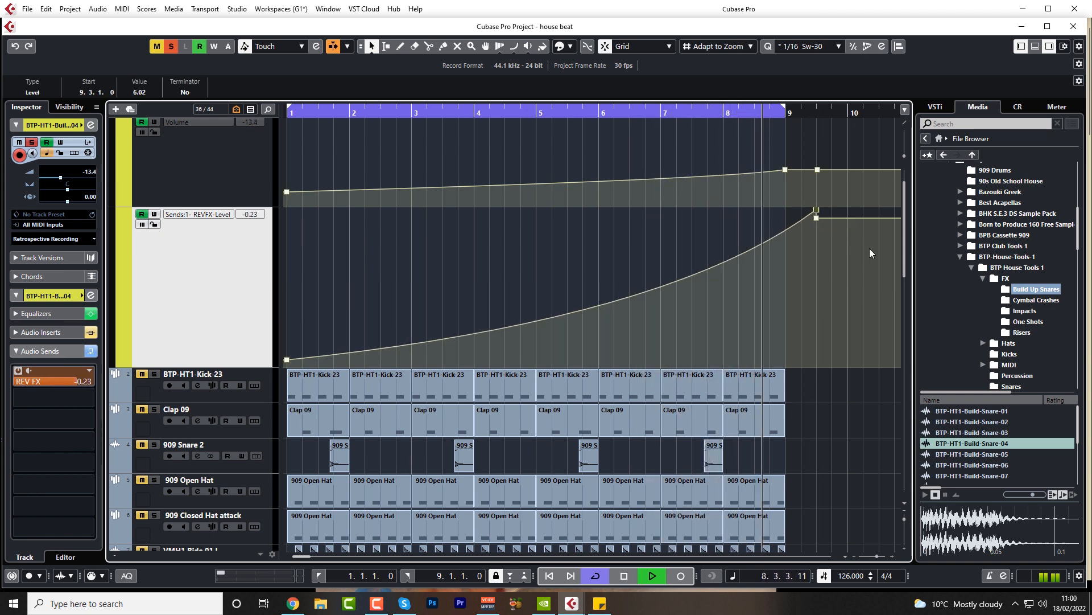
pyautogui.press('space')
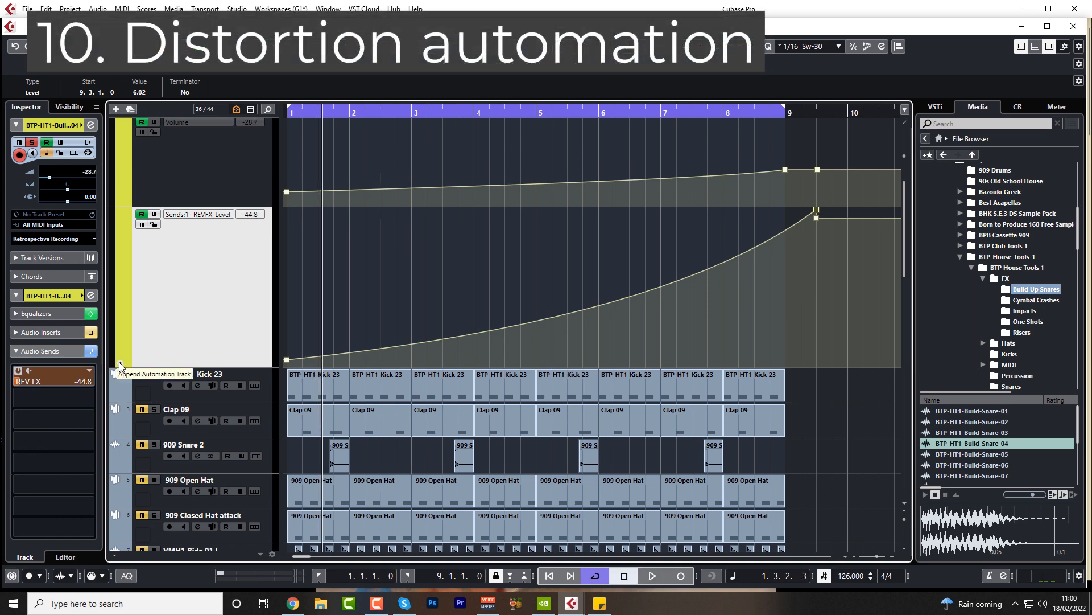
# - Insert iZotope Trash 2 after the MorphFilter on the snare track and load the Extra Feisty preset
pyautogui.click(40, 332)
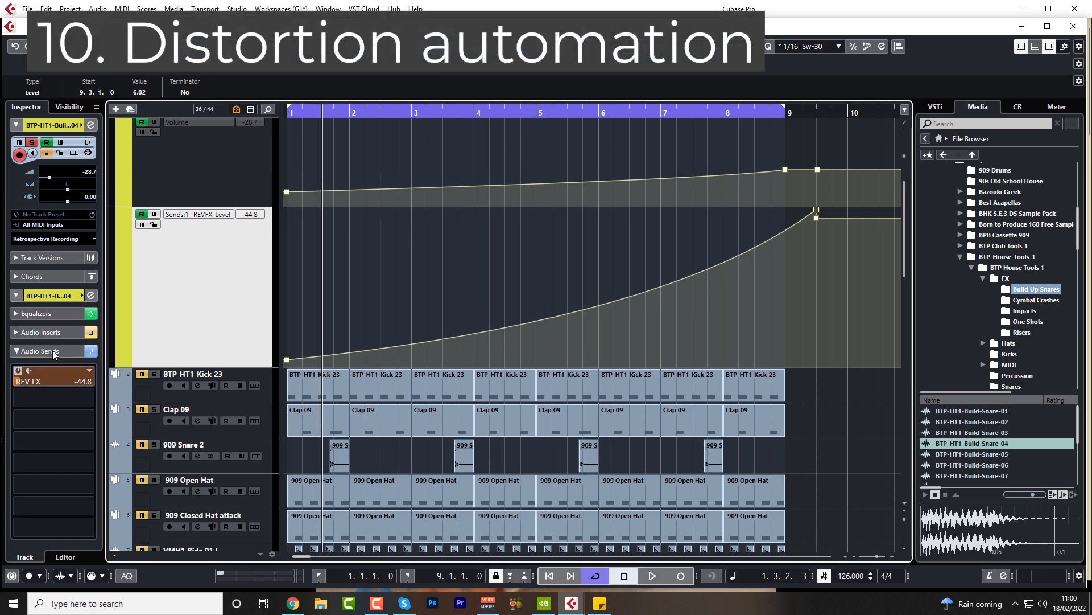
pyautogui.click(53, 350)
pyautogui.click(428, 290)
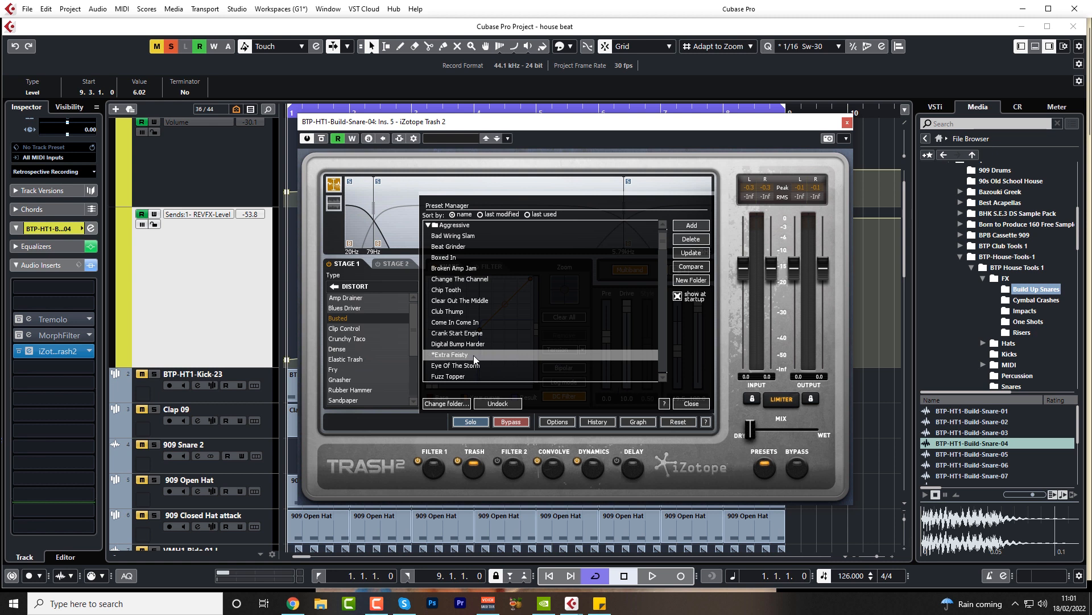
# - Raise Trash 2's Mix from nearly dry to about halfway wet while the snare plays, and close the plug-in
pyautogui.press('space')
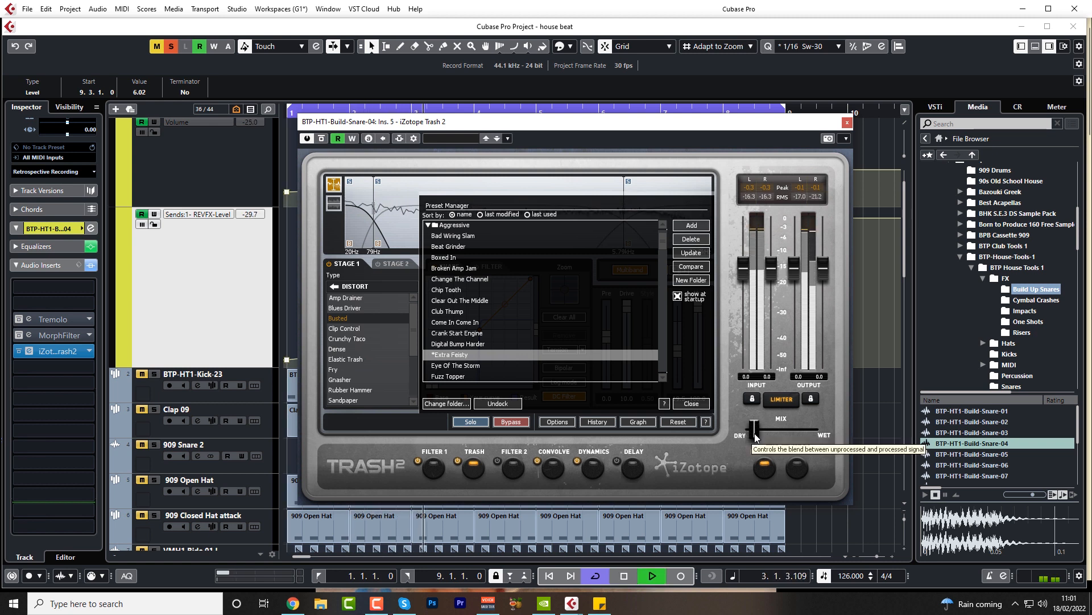
pyautogui.moveTo(753, 433); pyautogui.dragTo(767, 443)
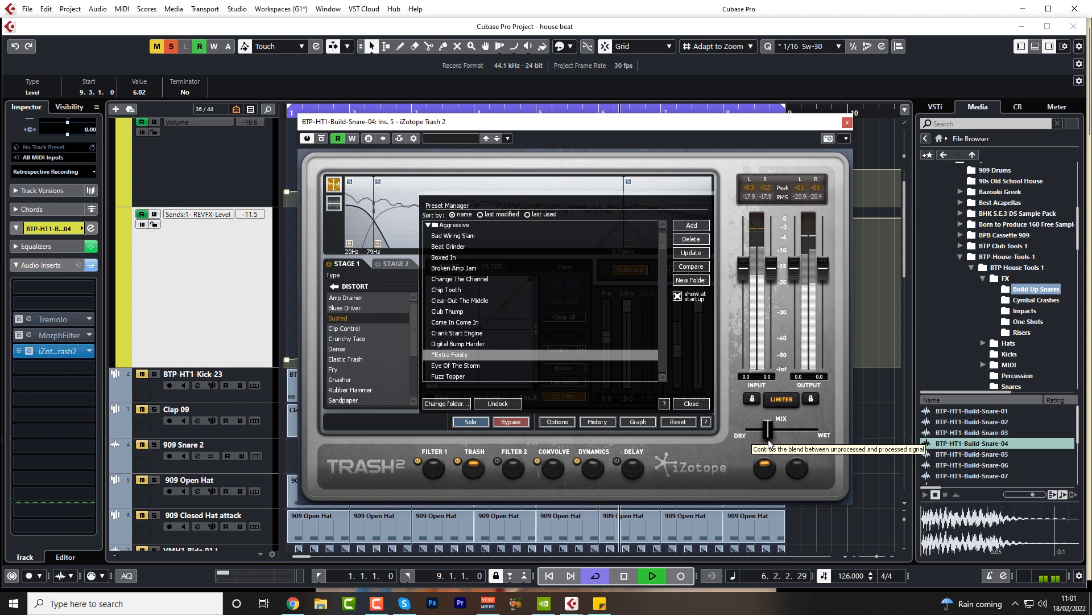
pyautogui.moveTo(769, 444); pyautogui.dragTo(785, 447)
pyautogui.press('space')
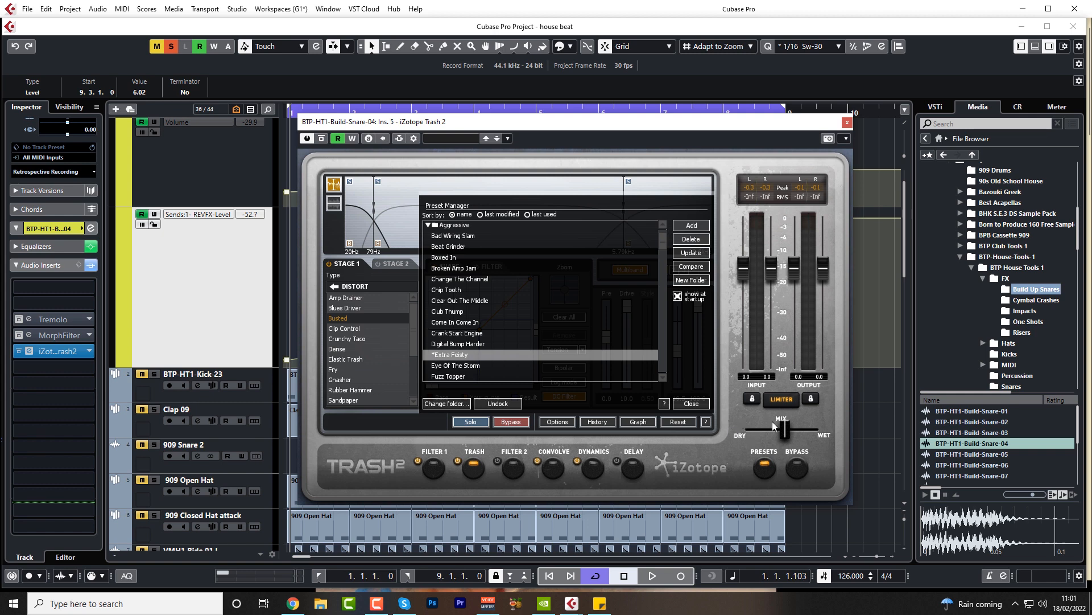
pyautogui.click(847, 122)
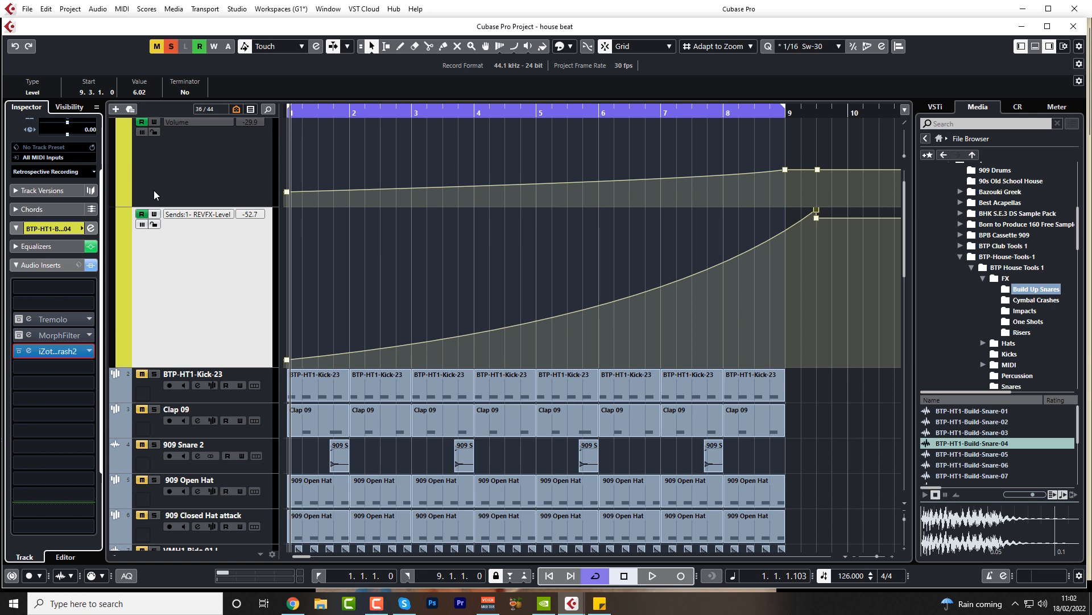
# - Bypass Trash 2 on the snare track and move the selected REV FX send point to 9.1.1 at -5.36
pyautogui.click(18, 352)
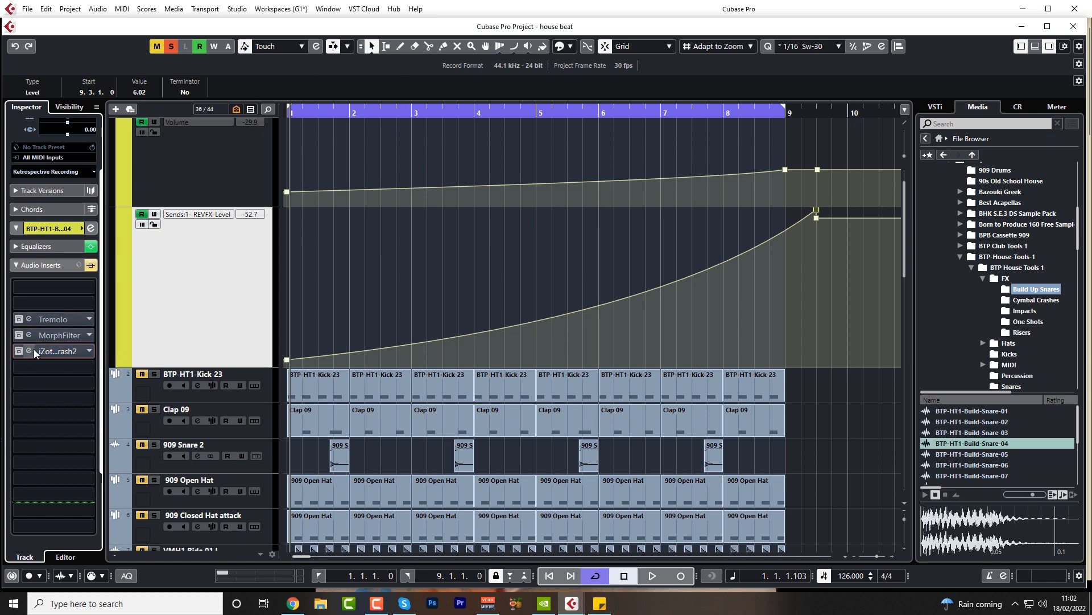
pyautogui.moveTo(818, 214); pyautogui.dragTo(785, 275)
pyautogui.scroll(3, 410, 228)
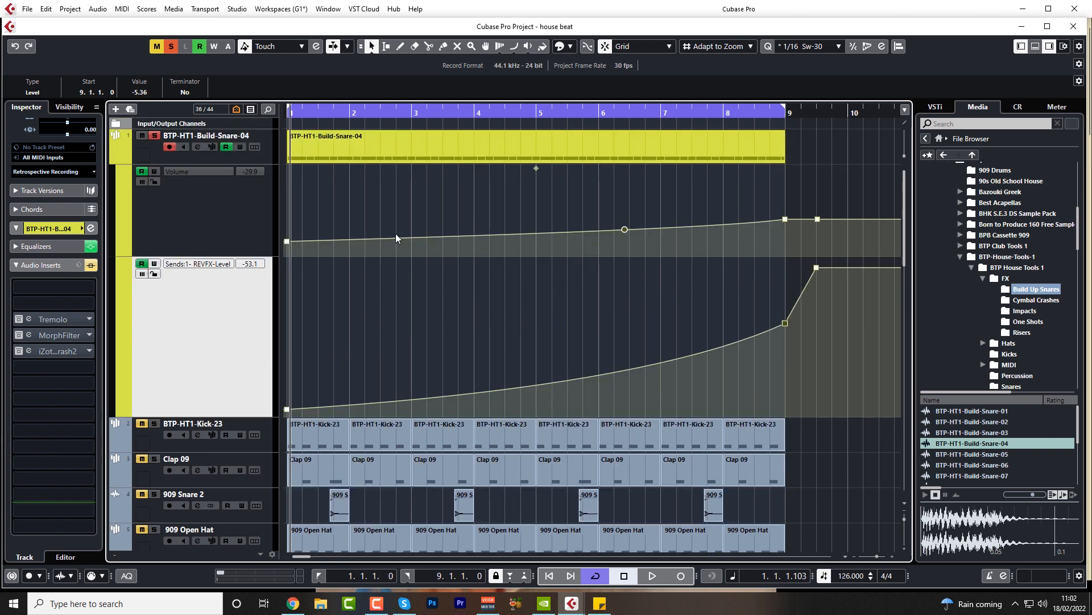
# - Unsolo the snare track and raise the starting point of its Volume automation to -23.0 while the full beat plays
pyautogui.click(154, 136)
pyautogui.press('space')
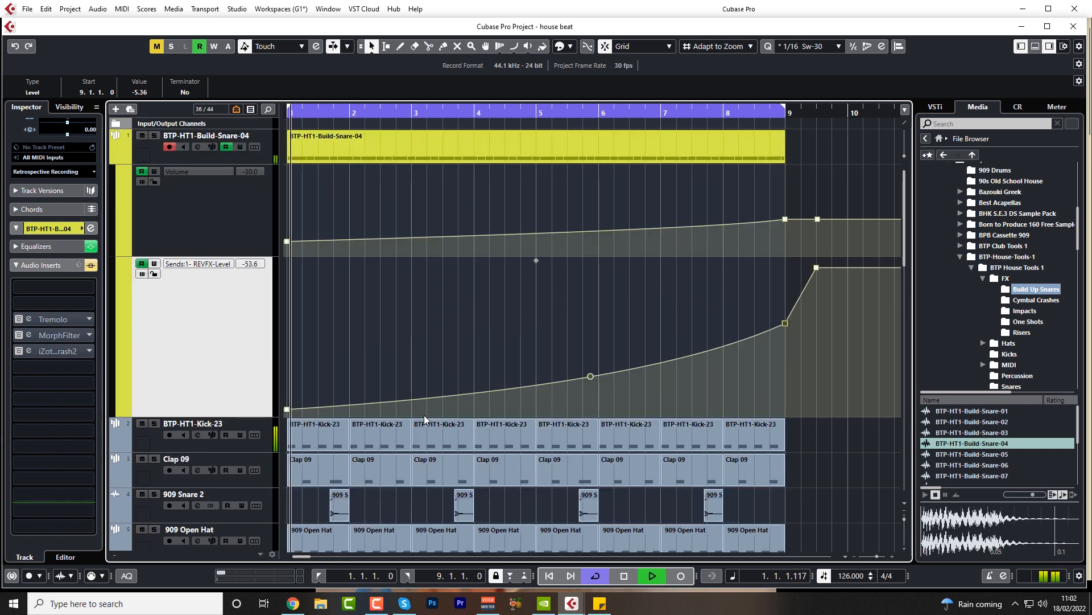
pyautogui.click(218, 157)
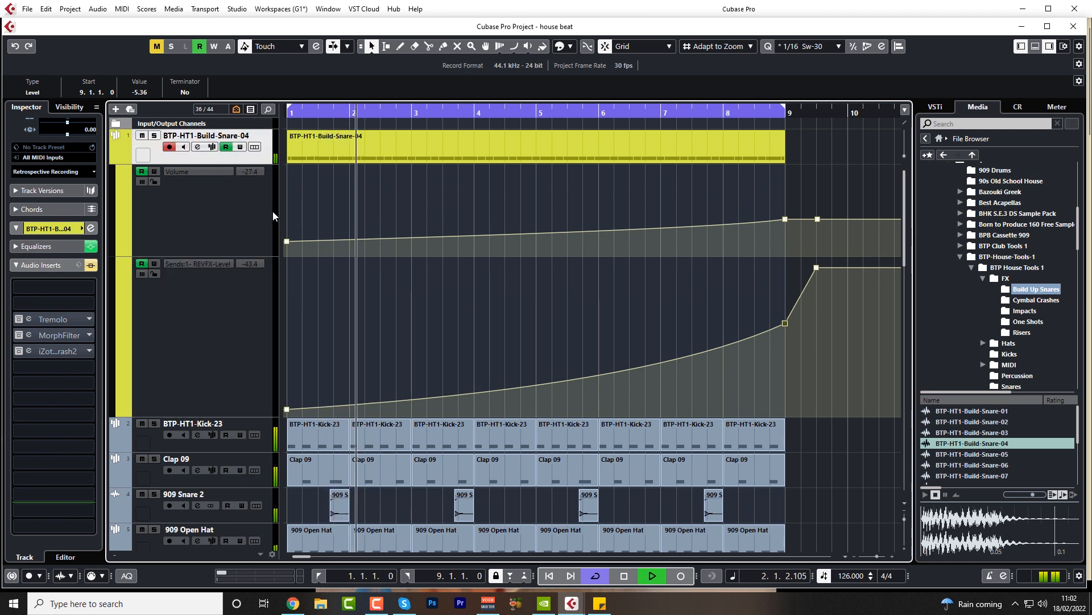
pyautogui.press('space')
pyautogui.moveTo(289, 246); pyautogui.dragTo(288, 244)
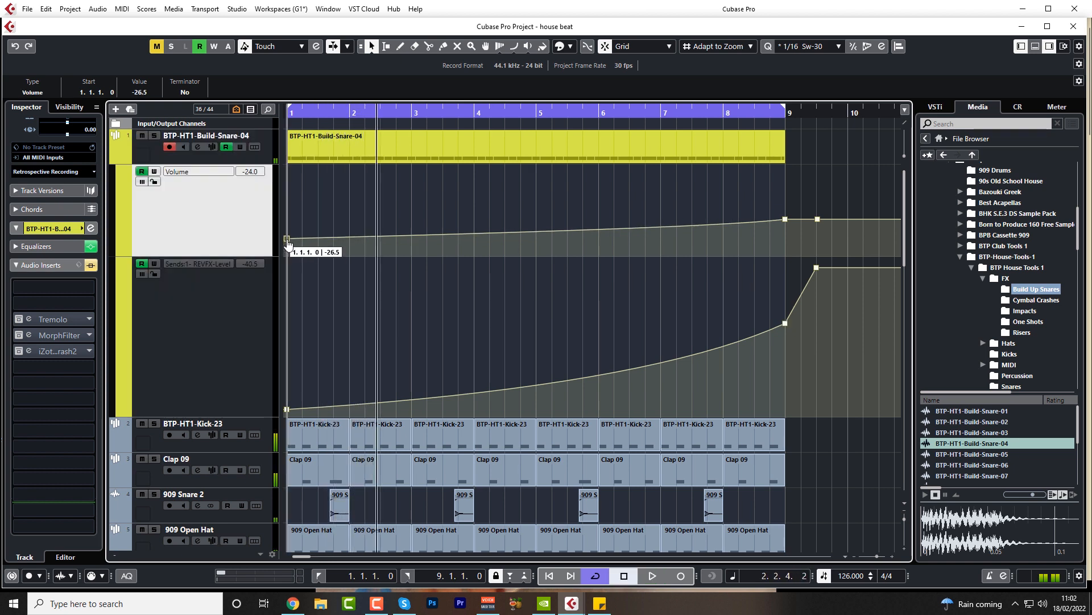
pyautogui.press('space')
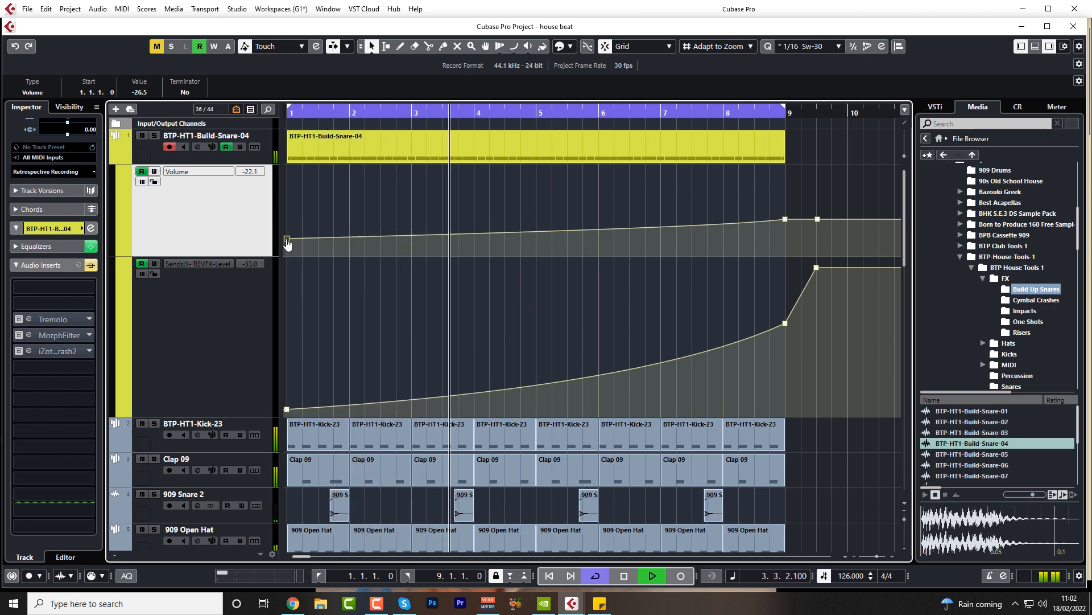
pyautogui.moveTo(287, 239); pyautogui.dragTo(287, 236)
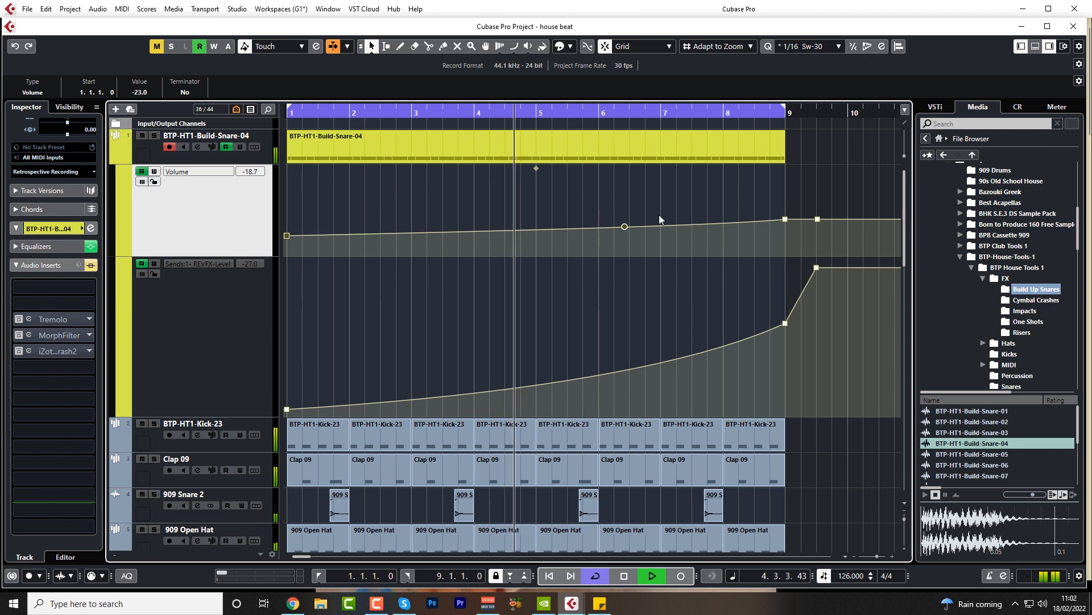
# - Set the Volume automation point at 9.1.1 to -12.1, stop playback, and lower the REV FX send point there to -9.22
pyautogui.moveTo(786, 220); pyautogui.dragTo(787, 223)
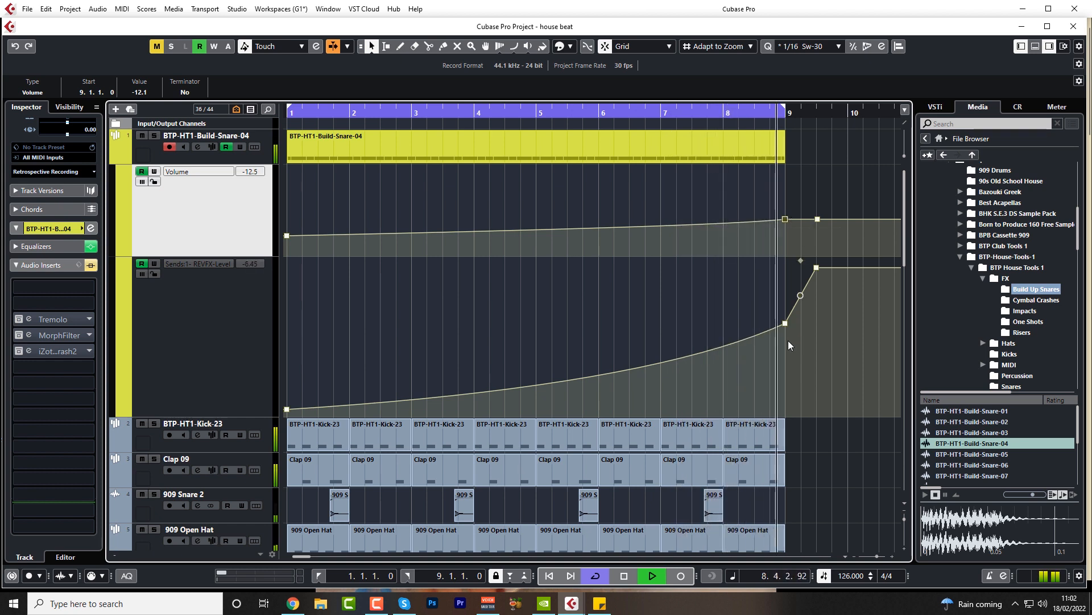
pyautogui.press('space')
pyautogui.moveTo(790, 323); pyautogui.dragTo(790, 339)
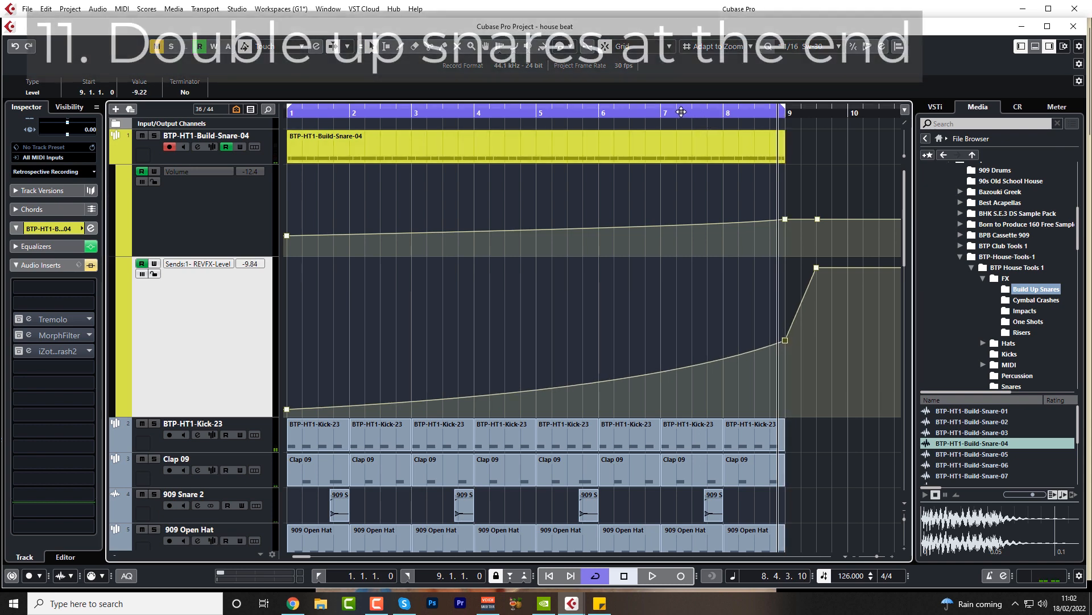
# - Open the snare part in the Key Editor, select all the notes in bar 8, and set the quantize preset to 1/32
pyautogui.doubleClick(734, 152)
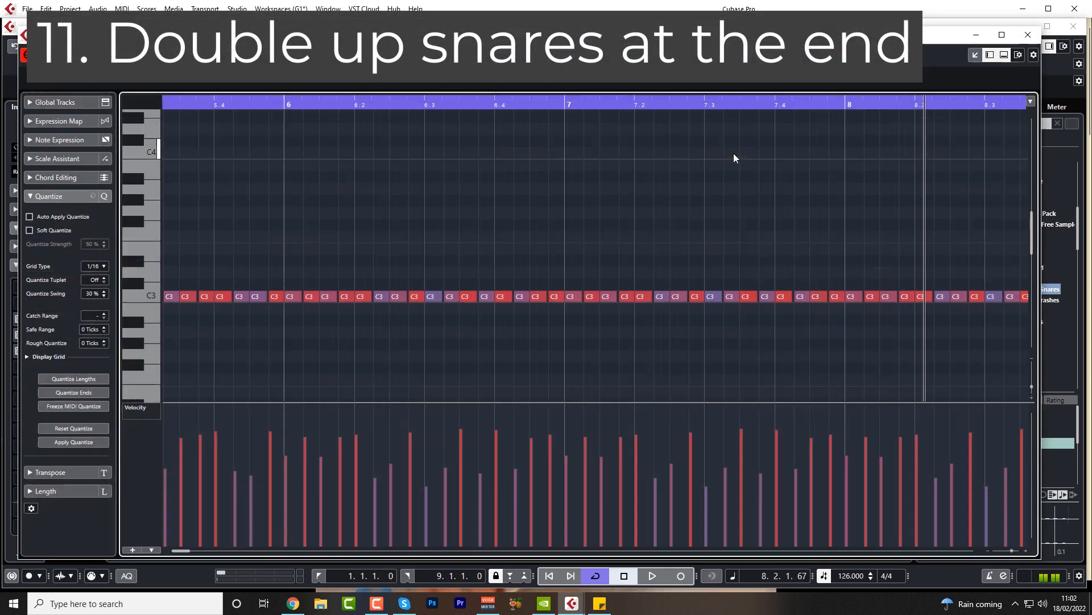
pyautogui.moveTo(546, 102); pyautogui.dragTo(546, 116)
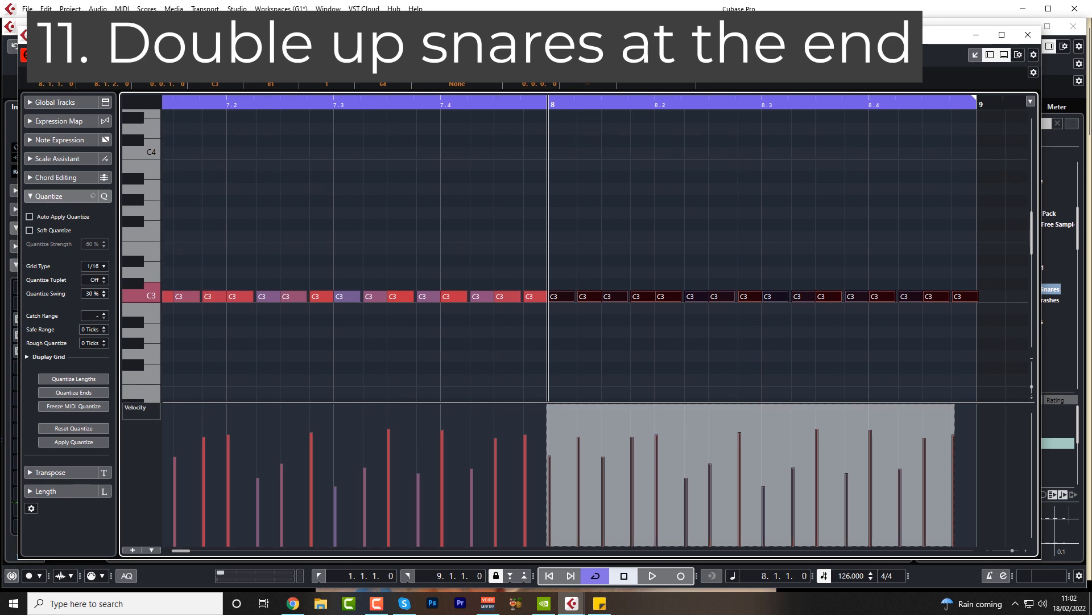
pyautogui.click(519, 54)
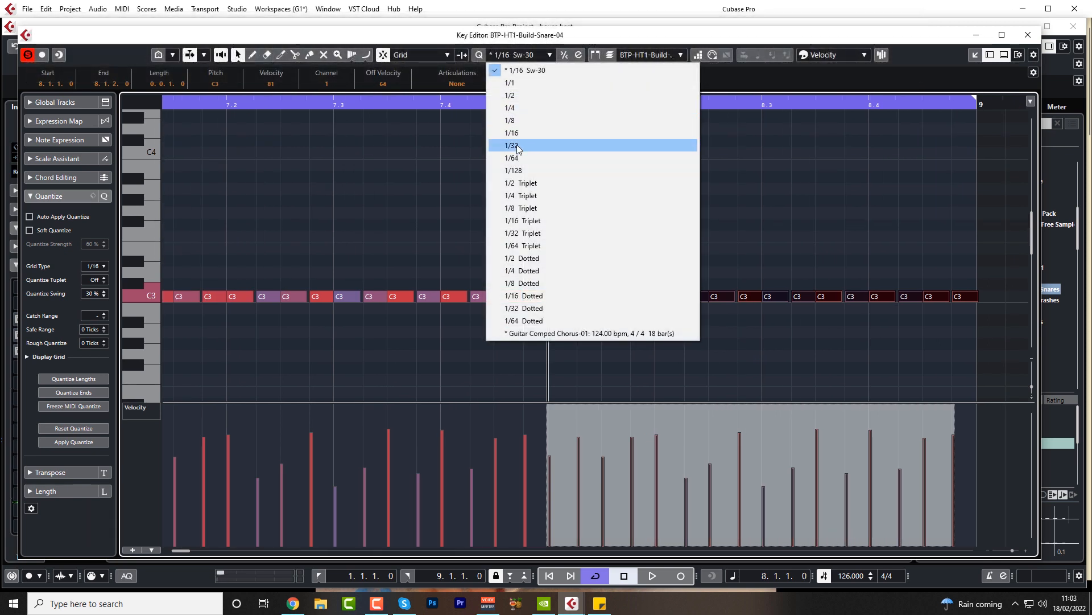
pyautogui.click(517, 147)
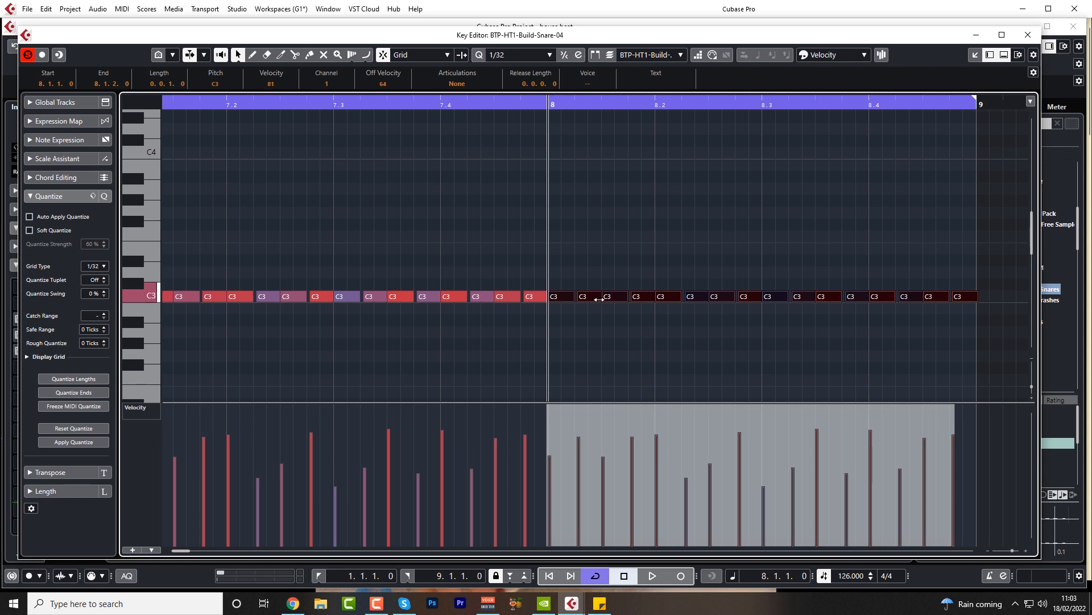
# - Shorten the bar 8 snare notes to 1/32, fill the gaps between them with copies, and play the doubled notes
pyautogui.moveTo(599, 298); pyautogui.dragTo(568, 300)
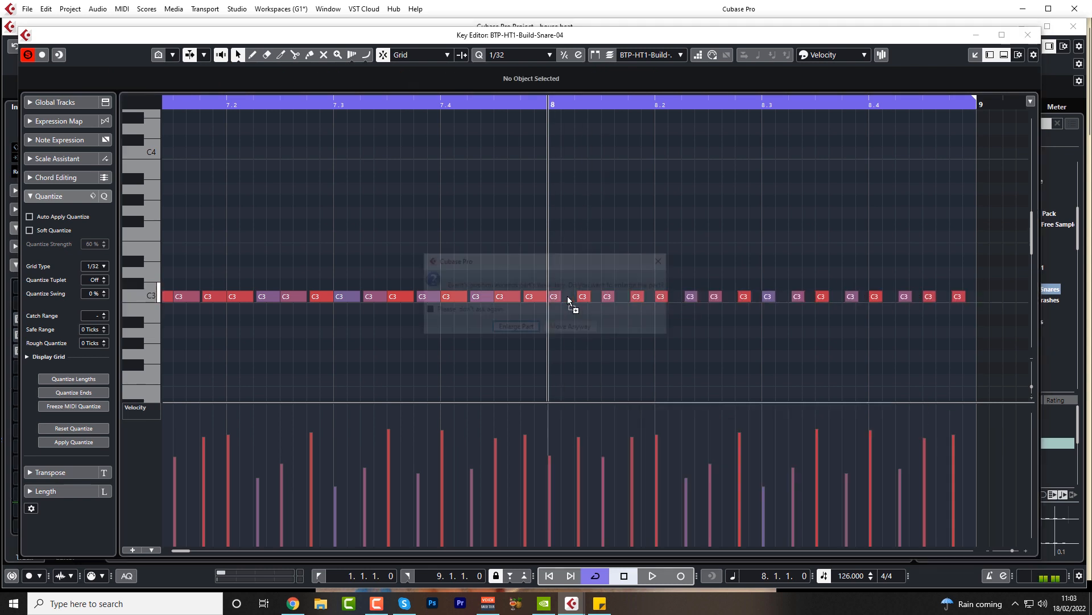
pyautogui.click(522, 328)
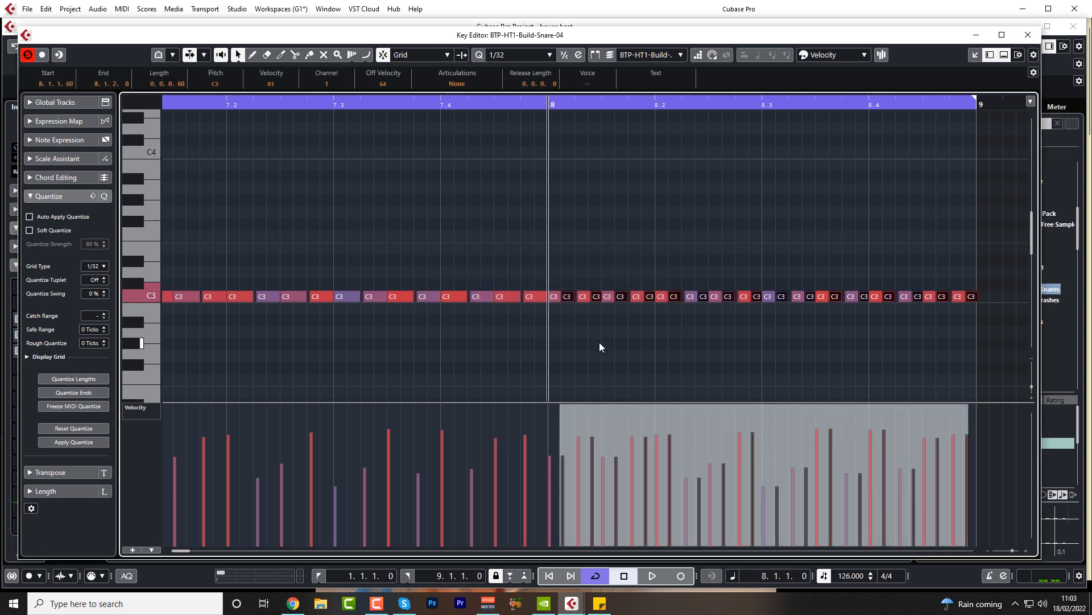
pyautogui.press('space')
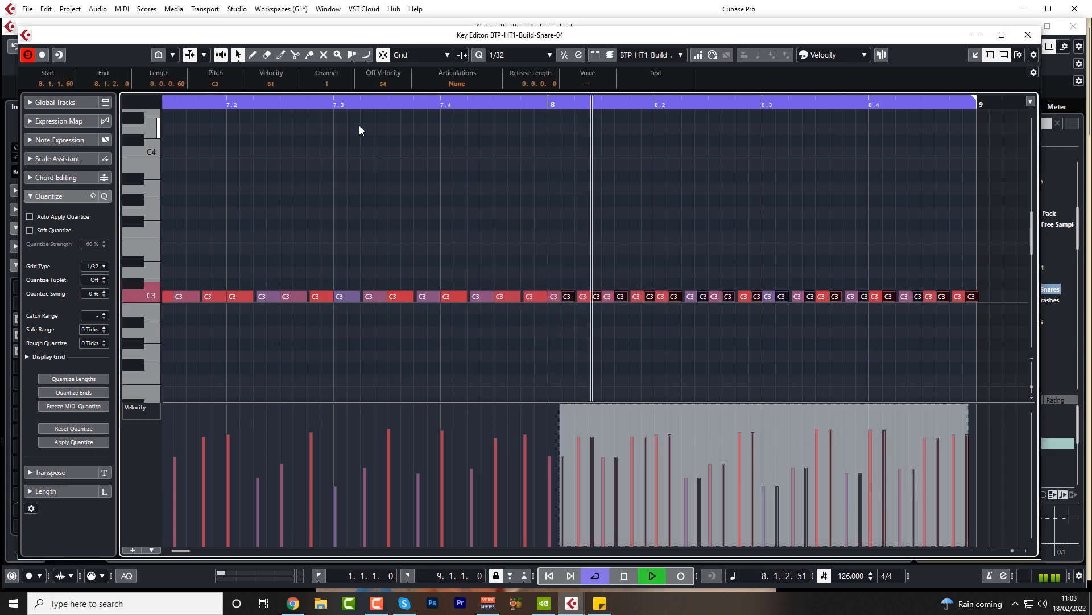
pyautogui.press('space')
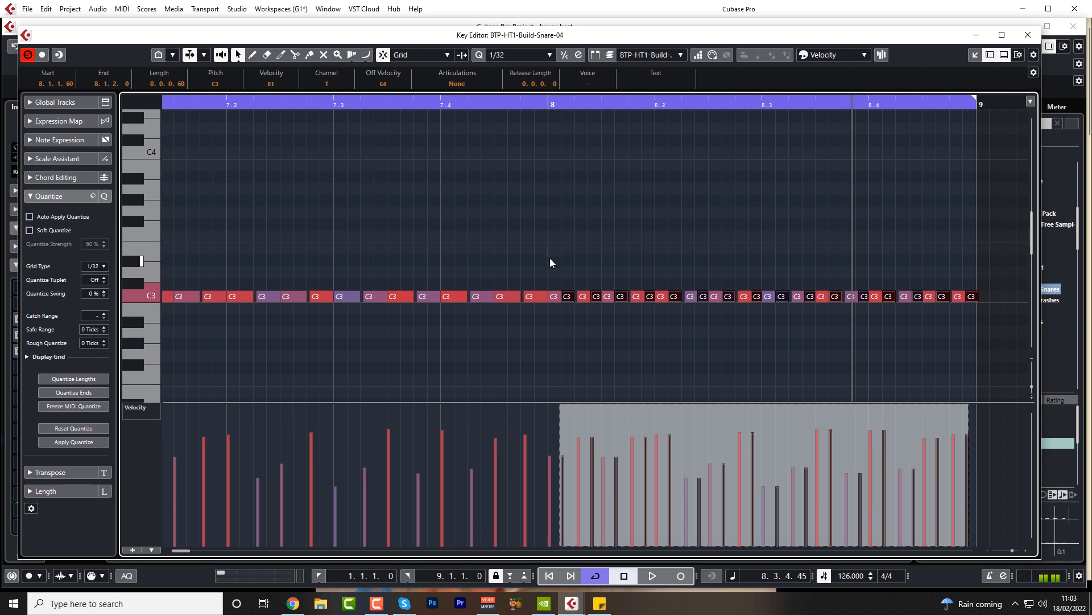
# - Select all the doubled snare notes in bar 8, quantize them to 1/32, and play the part from 7.2.2
pyautogui.moveTo(555, 279); pyautogui.dragTo(980, 312)
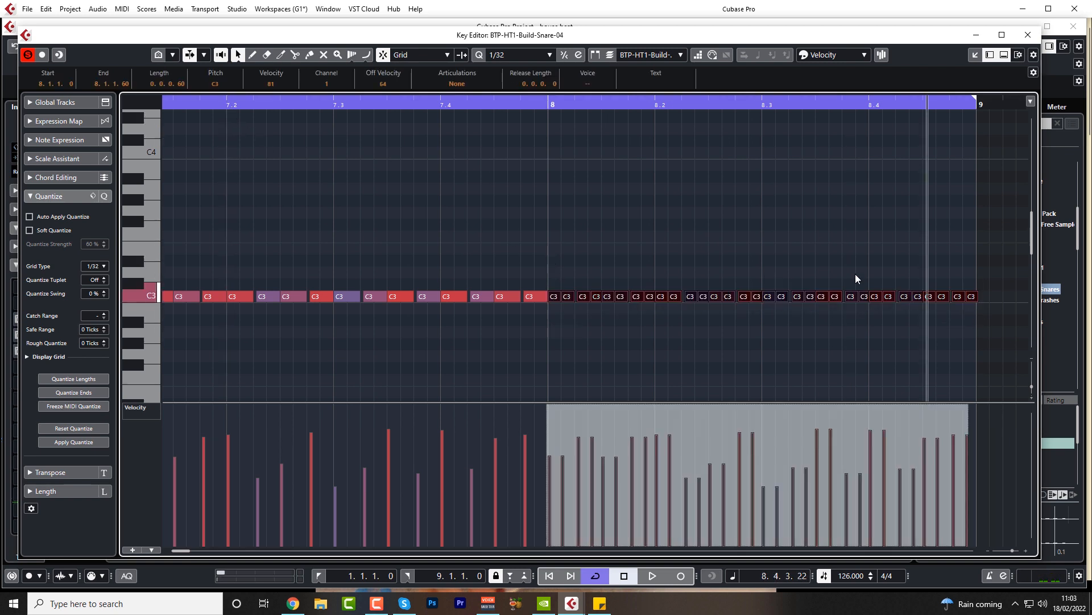
pyautogui.click(481, 57)
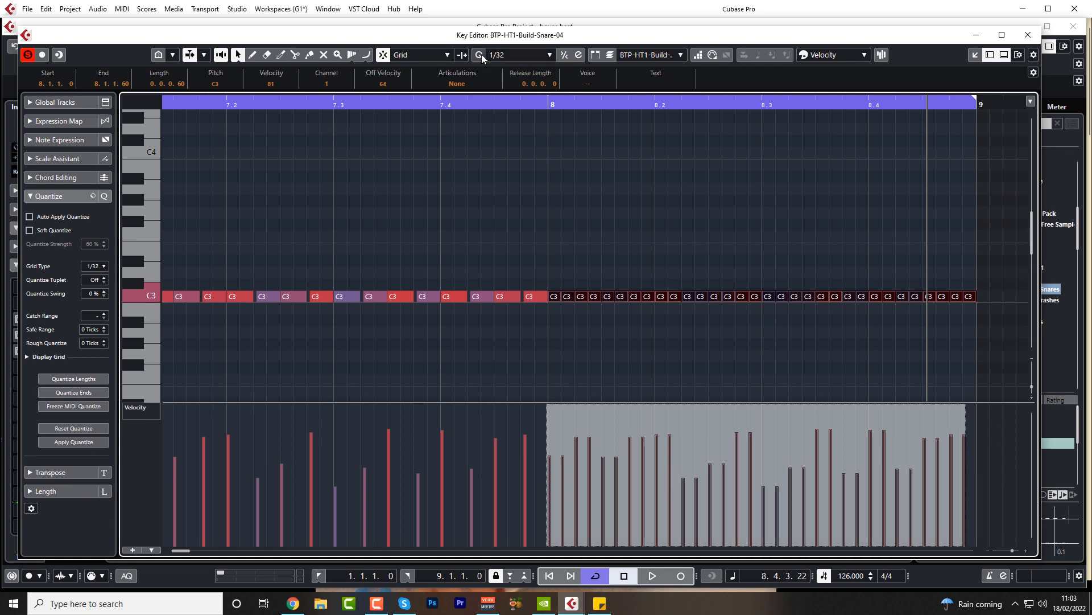
pyautogui.click(258, 107)
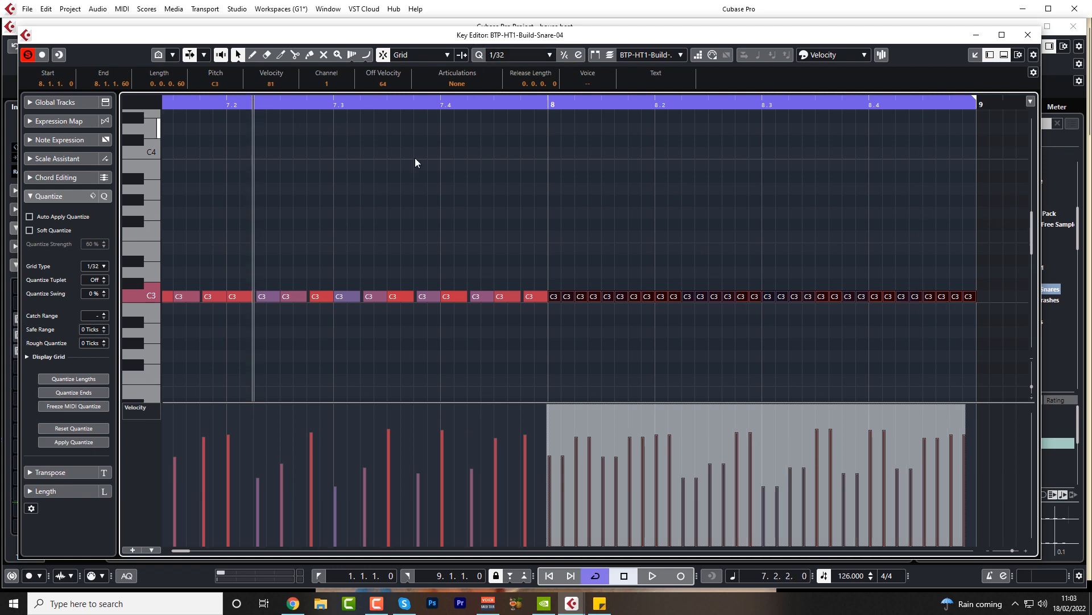
pyautogui.press('space')
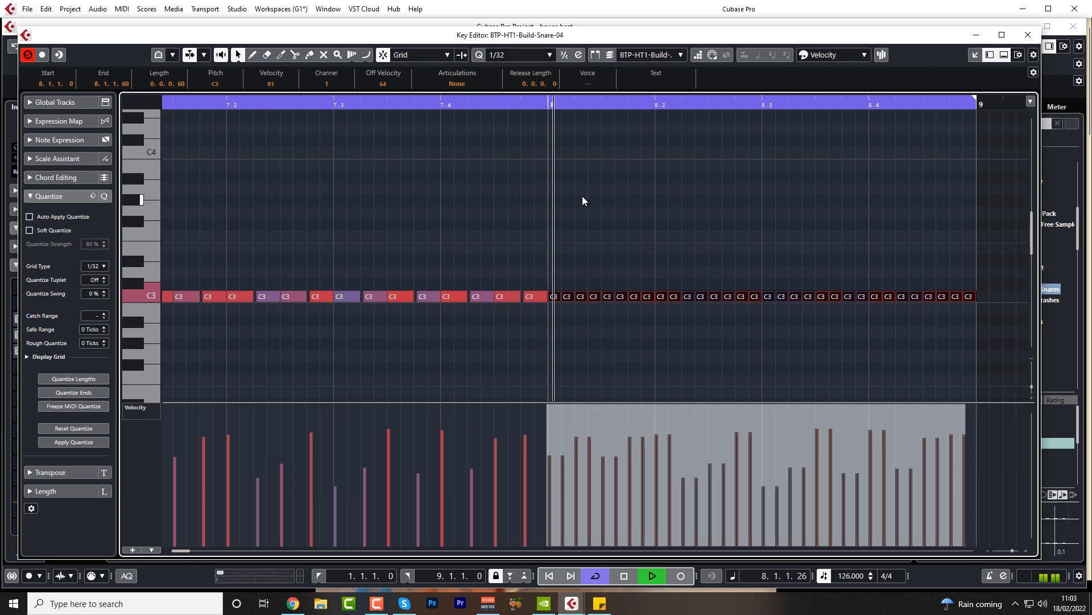
pyautogui.press('space')
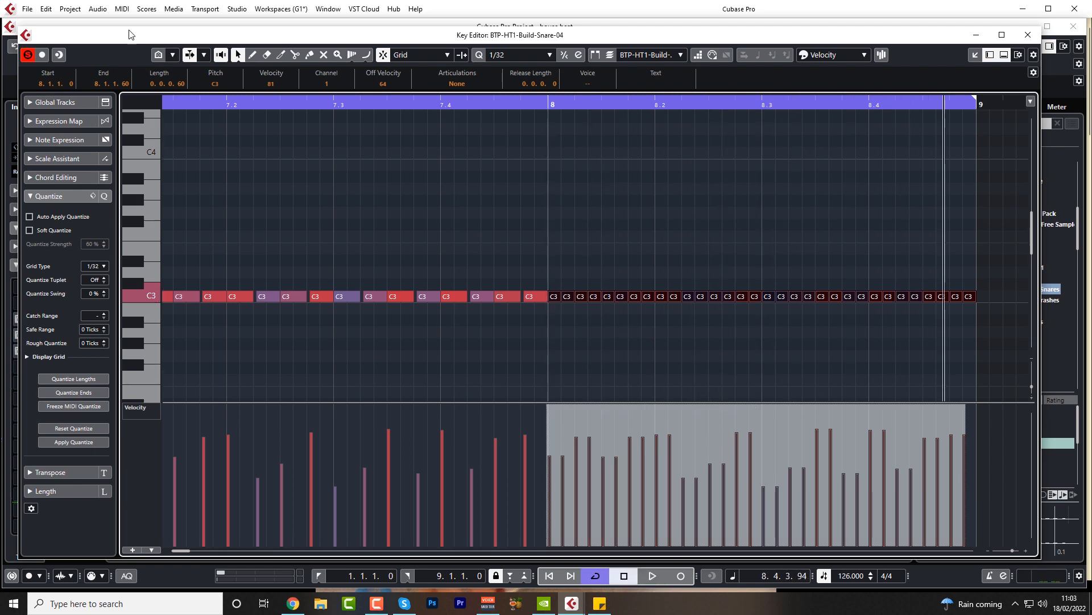
# - Give the bar 8 notes a fixed velocity of 100, tilt the velocities to rise from 80, and close the Key Editor
pyautogui.click(123, 10)
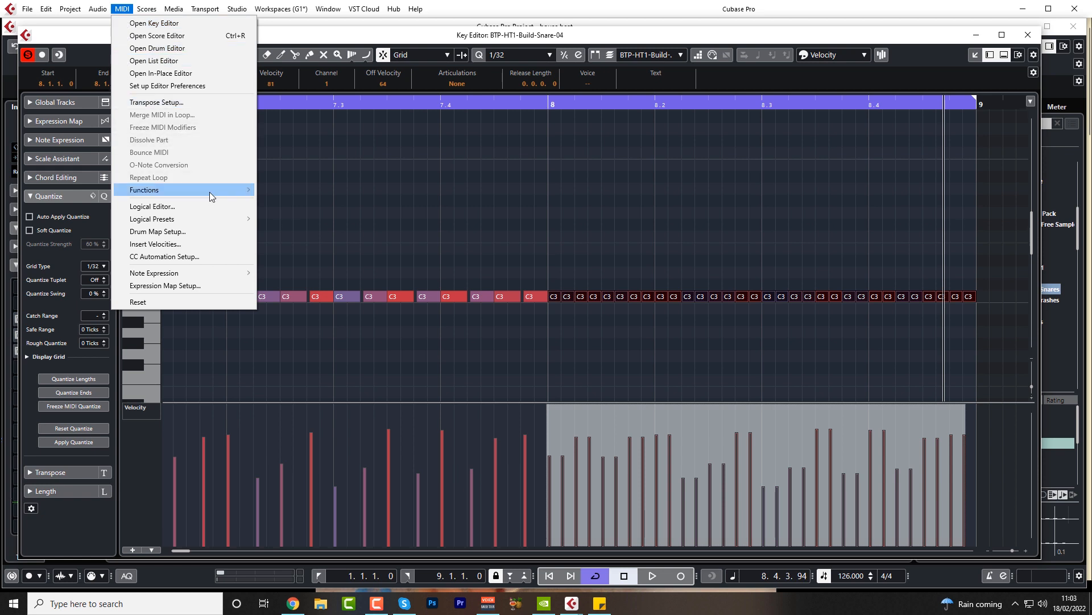
pyautogui.moveTo(209, 191)
pyautogui.click(308, 270)
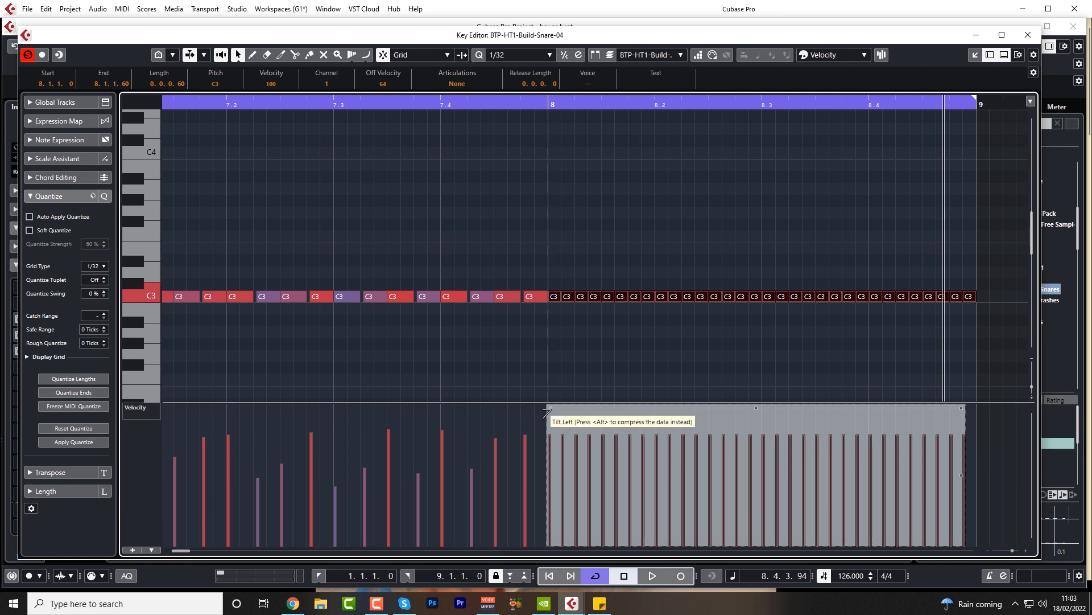
pyautogui.moveTo(547, 408); pyautogui.dragTo(546, 423)
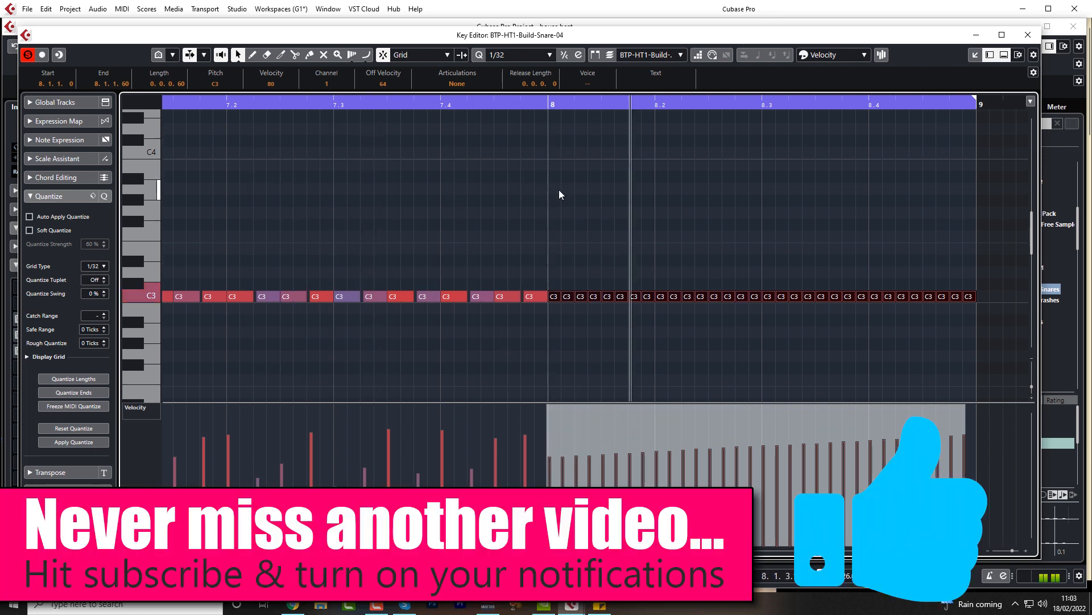
pyautogui.click(1028, 37)
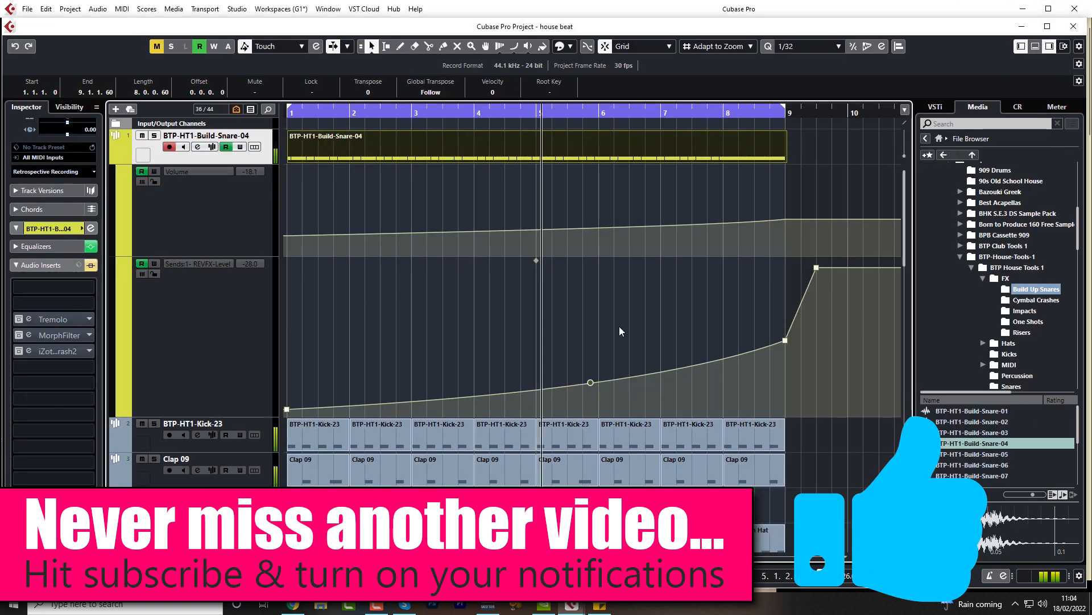